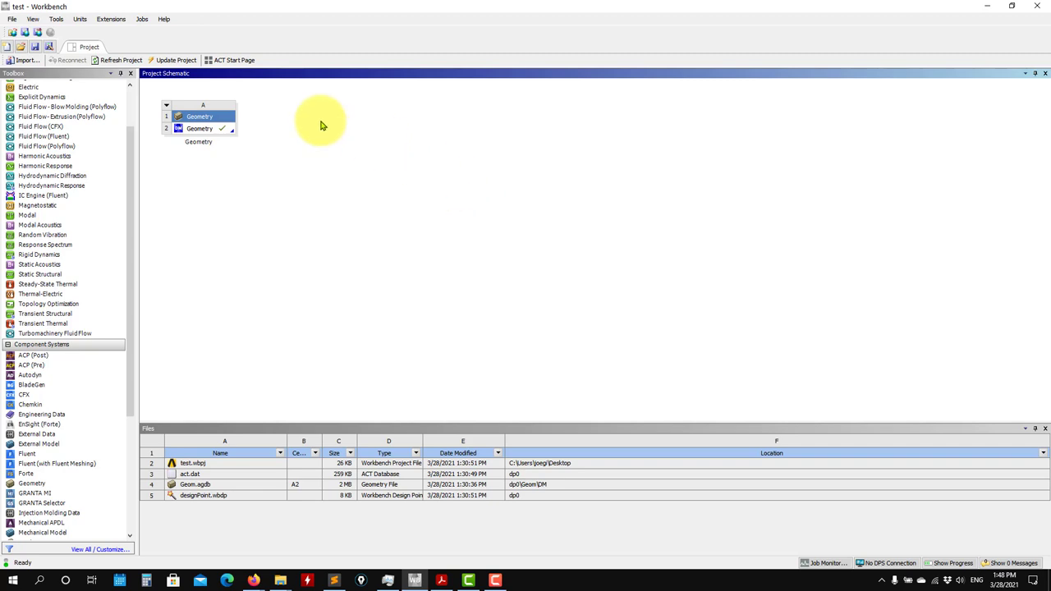
Rename the existing Geometry system in the project schematic to "design modeler".
{"action": "left_click", "coordinate": [167, 108]}
{"action": "left_click", "coordinate": [219, 203]}
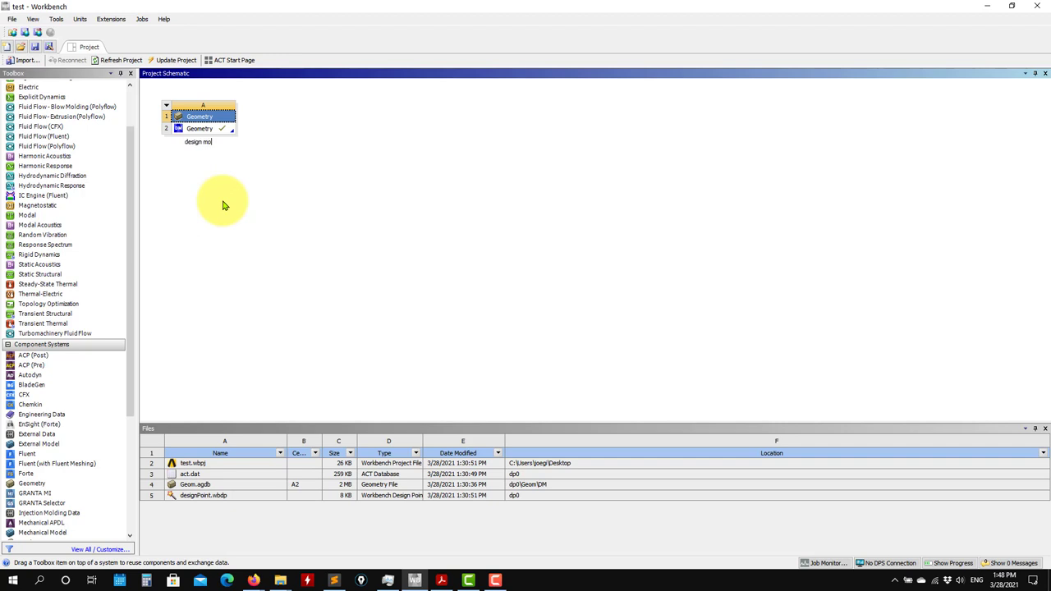
{"action": "key", "text": "Return"}
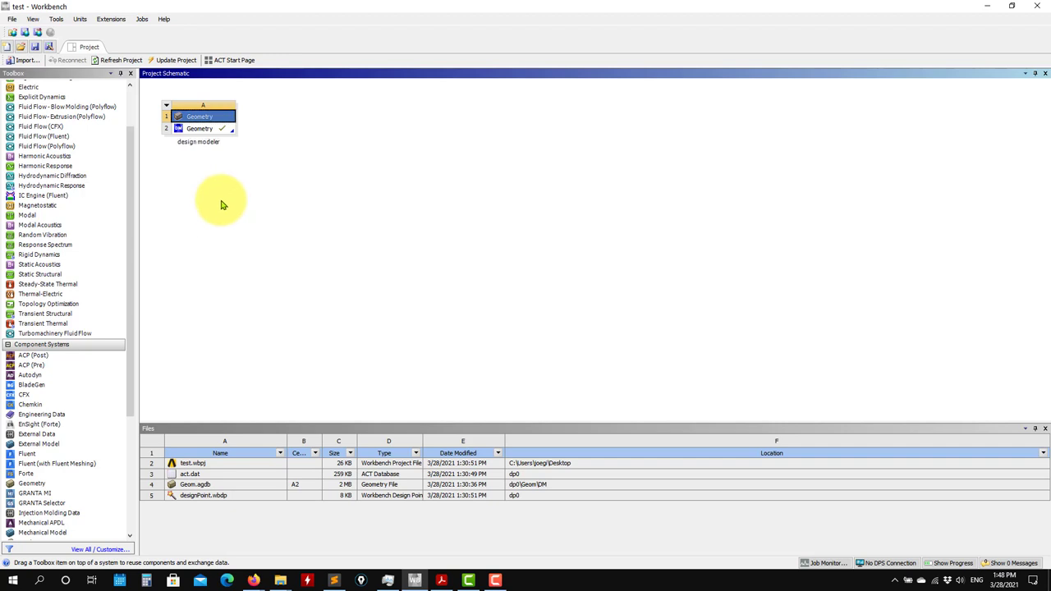
{"action": "left_click", "coordinate": [167, 105]}
{"action": "left_click", "coordinate": [312, 159]}
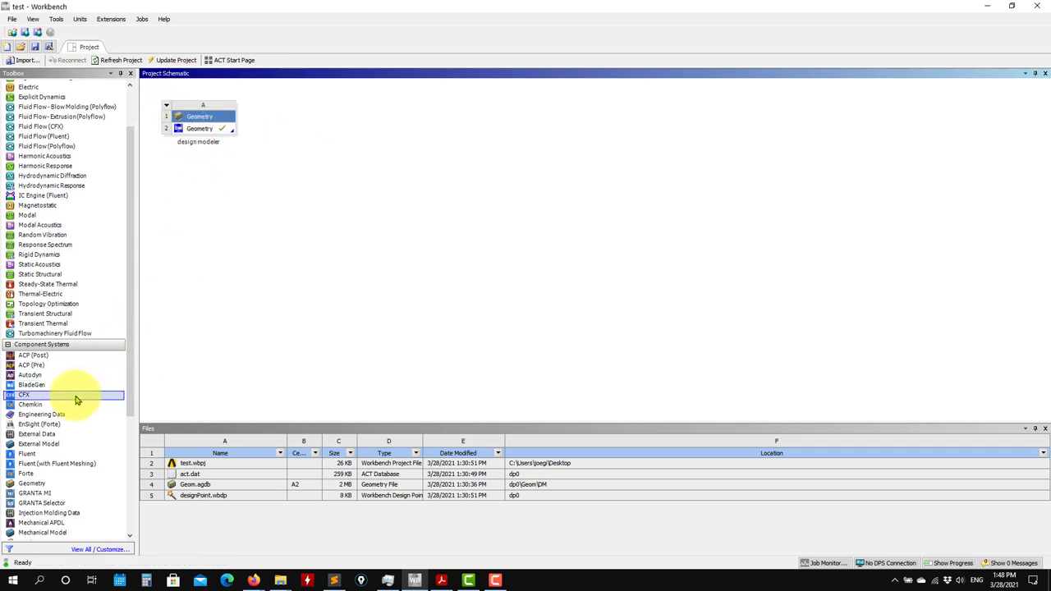
Add a second Geometry component system below the design modeler system and name it "spaceclaim".
{"action": "left_click_drag", "start_coordinate": [43, 484], "coordinate": [188, 158]}
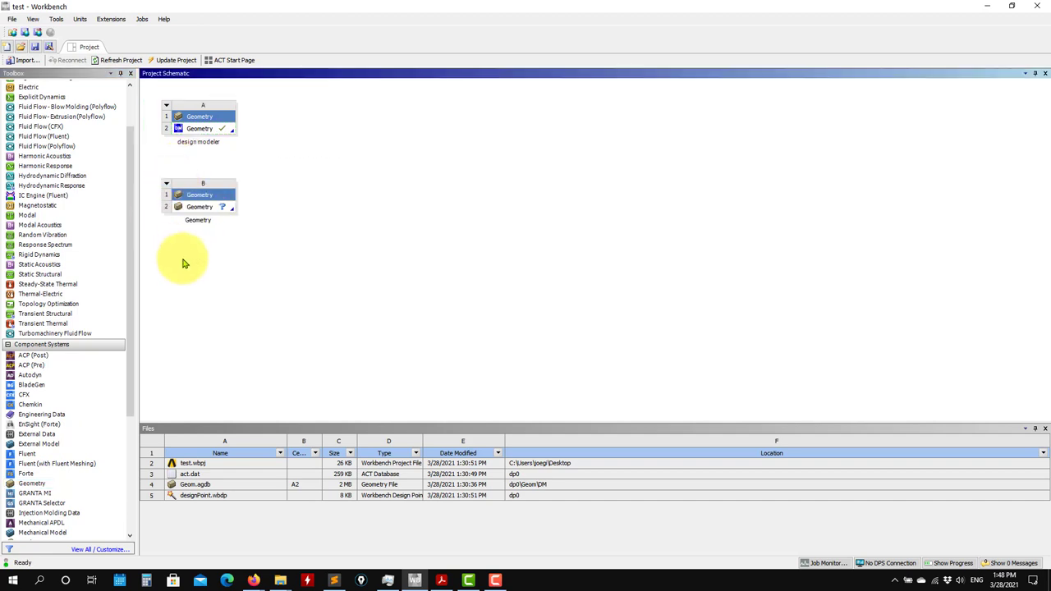
{"action": "left_click", "coordinate": [167, 187]}
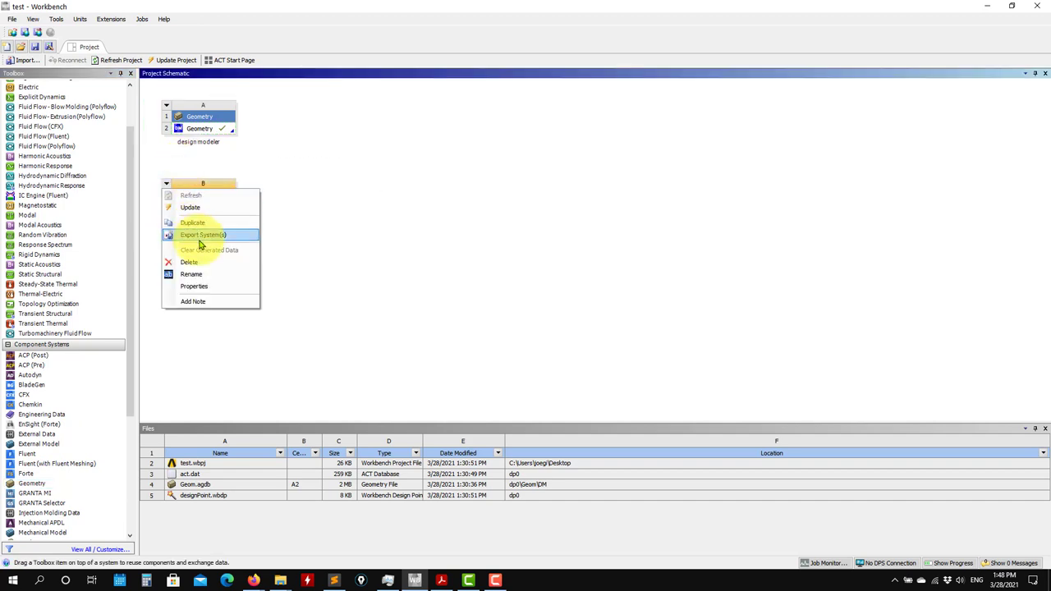
{"action": "left_click", "coordinate": [202, 276]}
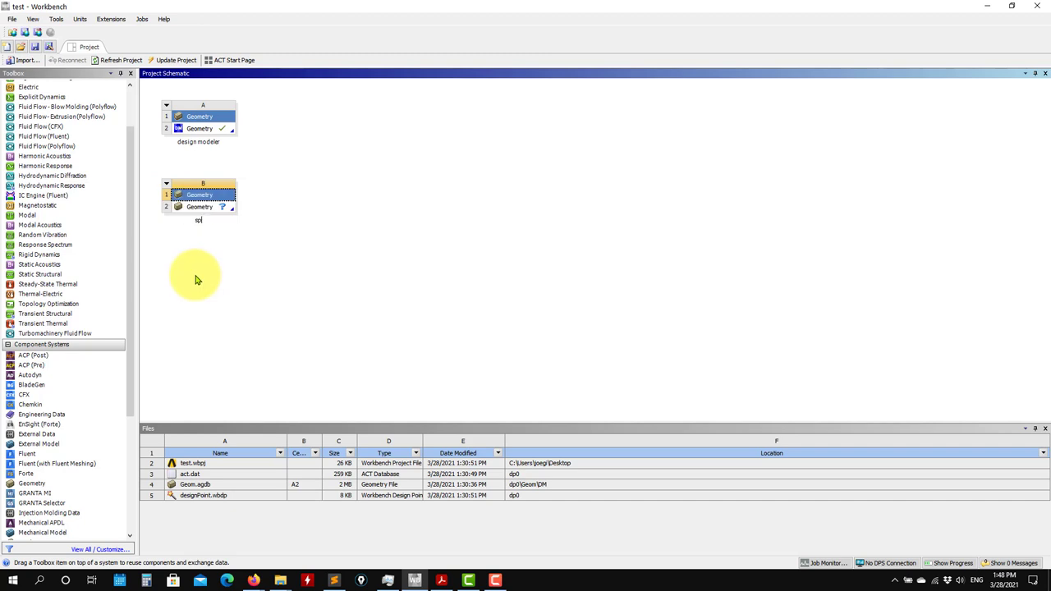
{"action": "type", "text": "spaceclaim"}
{"action": "key", "text": "Return"}
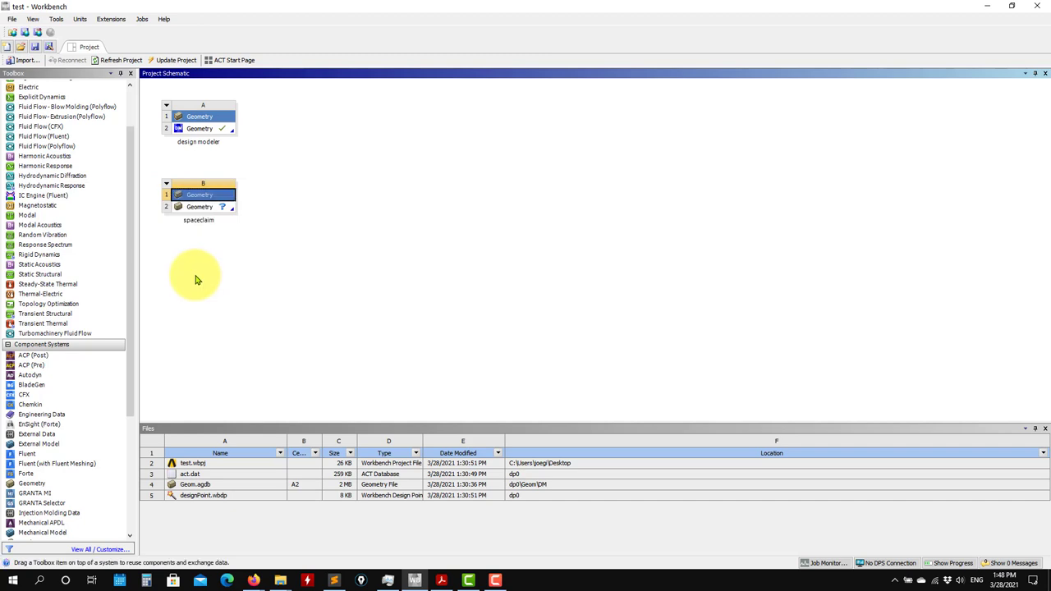
Create a new SpaceClaim geometry in the geometry cell of the spaceclaim system.
{"action": "right_click", "coordinate": [210, 206]}
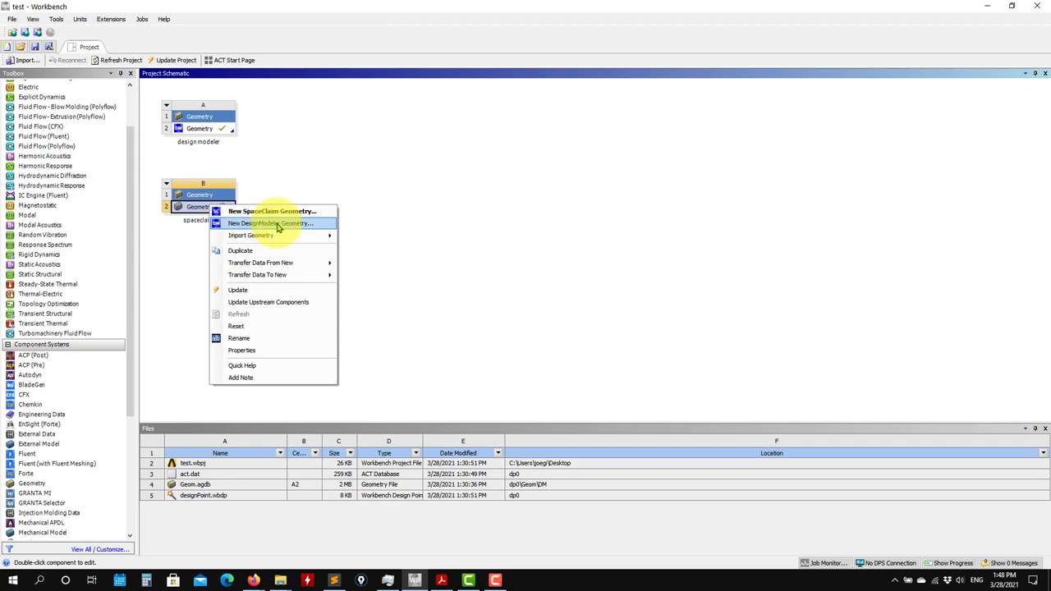
{"action": "mouse_move", "coordinate": [250, 236]}
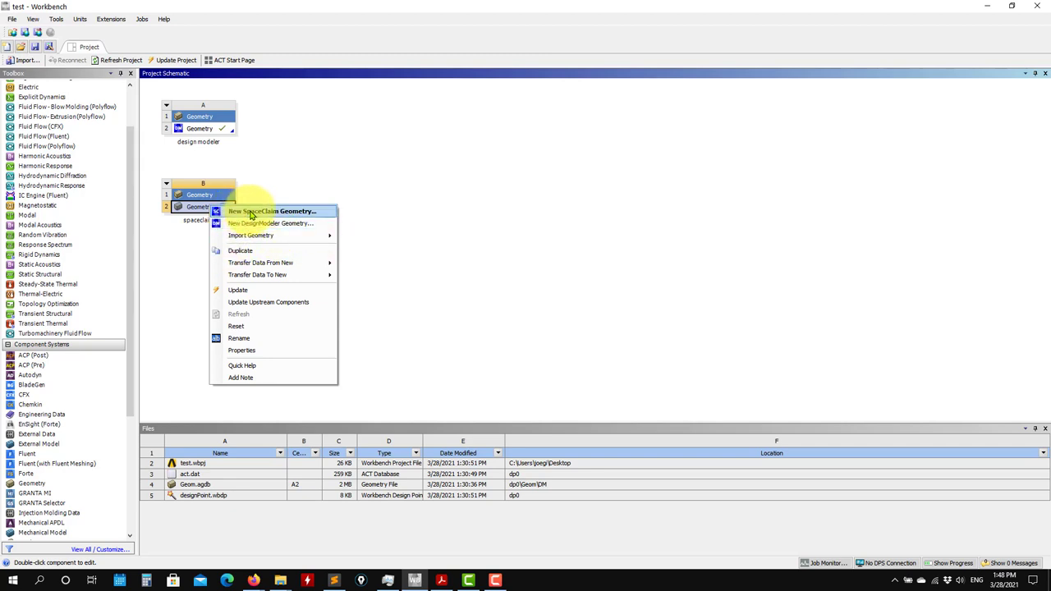
{"action": "left_click", "coordinate": [252, 212]}
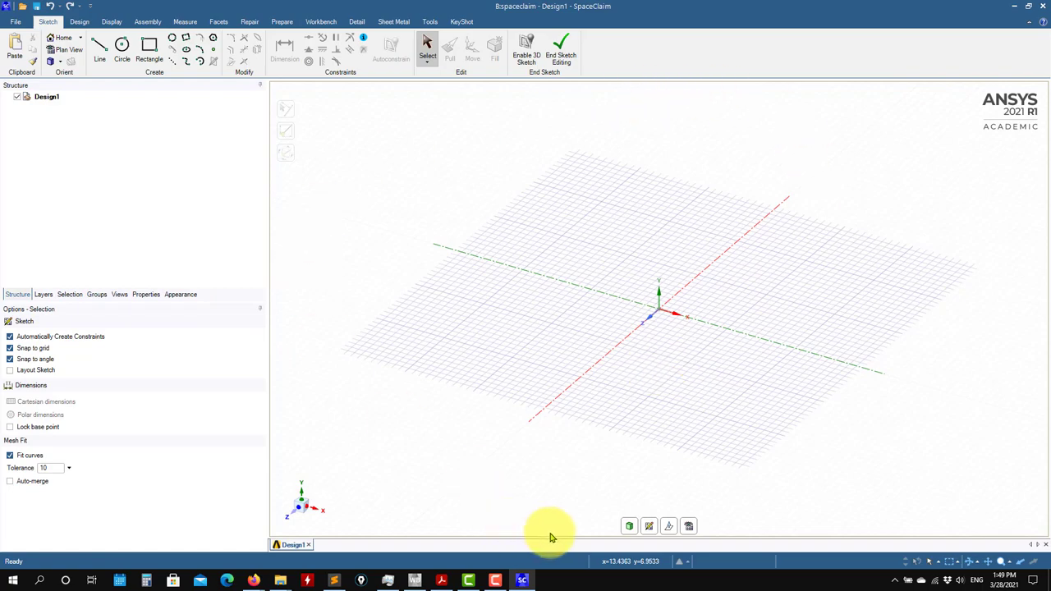
Leave the default sketch plane for 3D mode and activate the Select tool.
{"action": "left_click", "coordinate": [687, 527]}
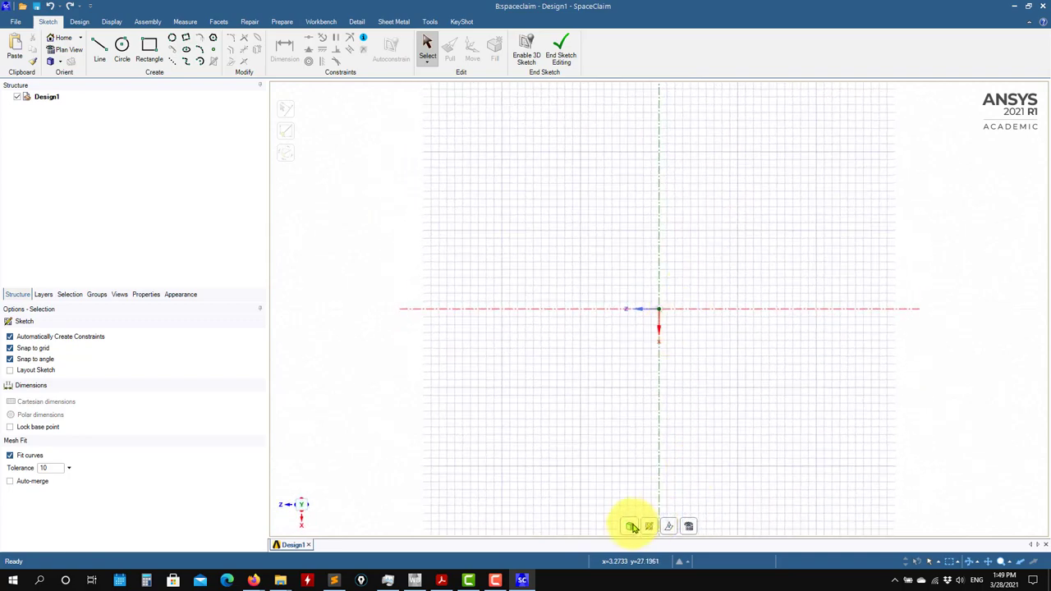
{"action": "left_click", "coordinate": [631, 527]}
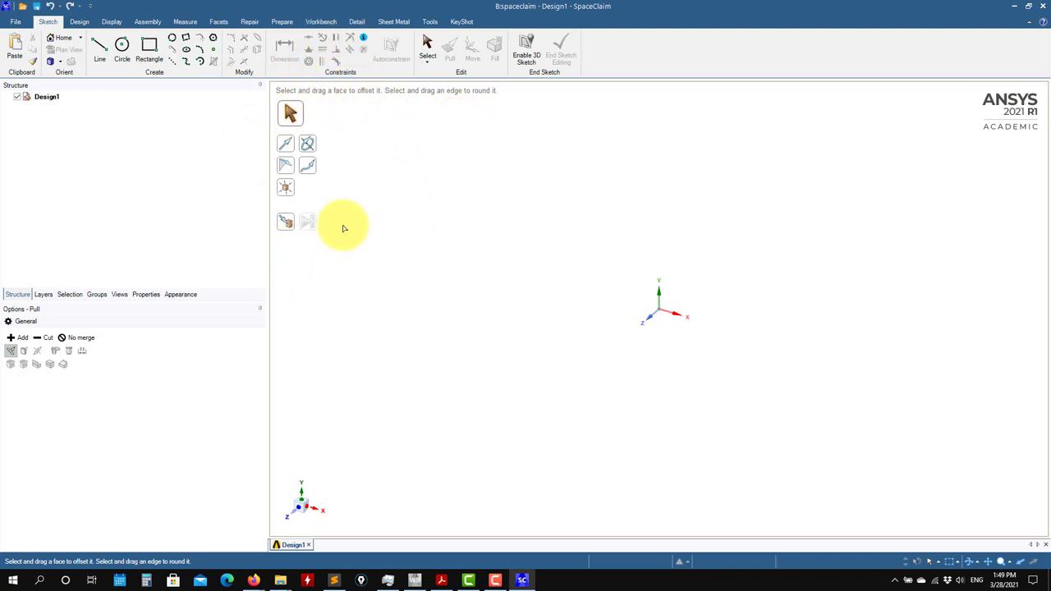
{"action": "key", "text": "s"}
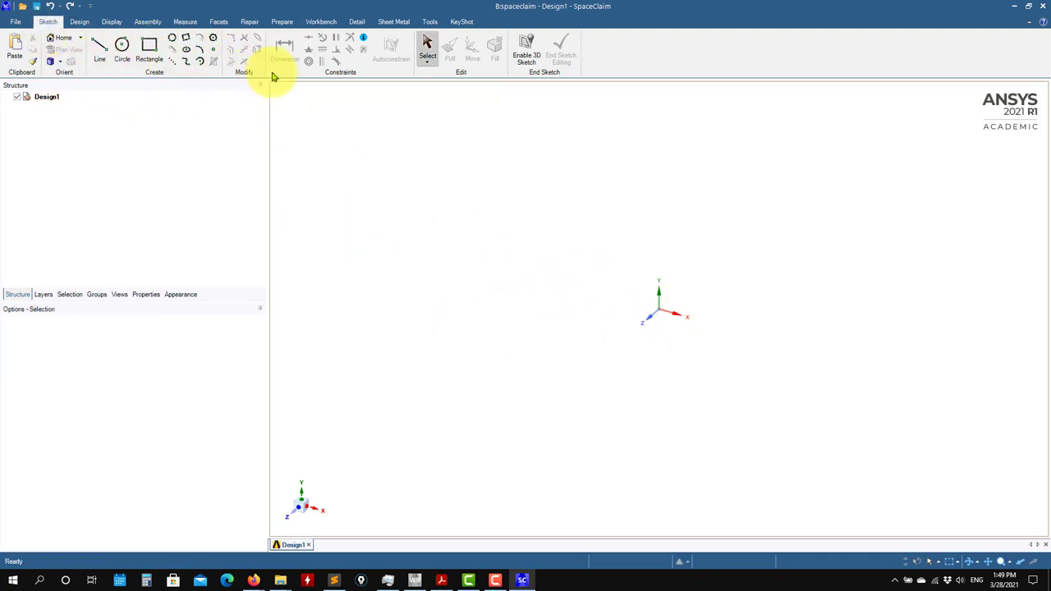
{"action": "left_click", "coordinate": [78, 21]}
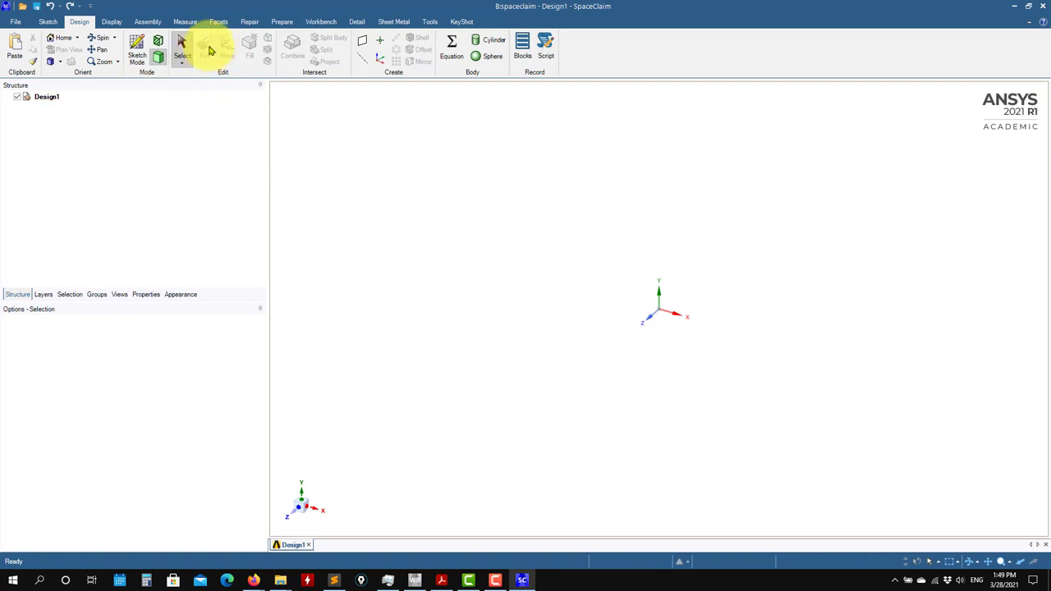
{"action": "left_click", "coordinate": [49, 23]}
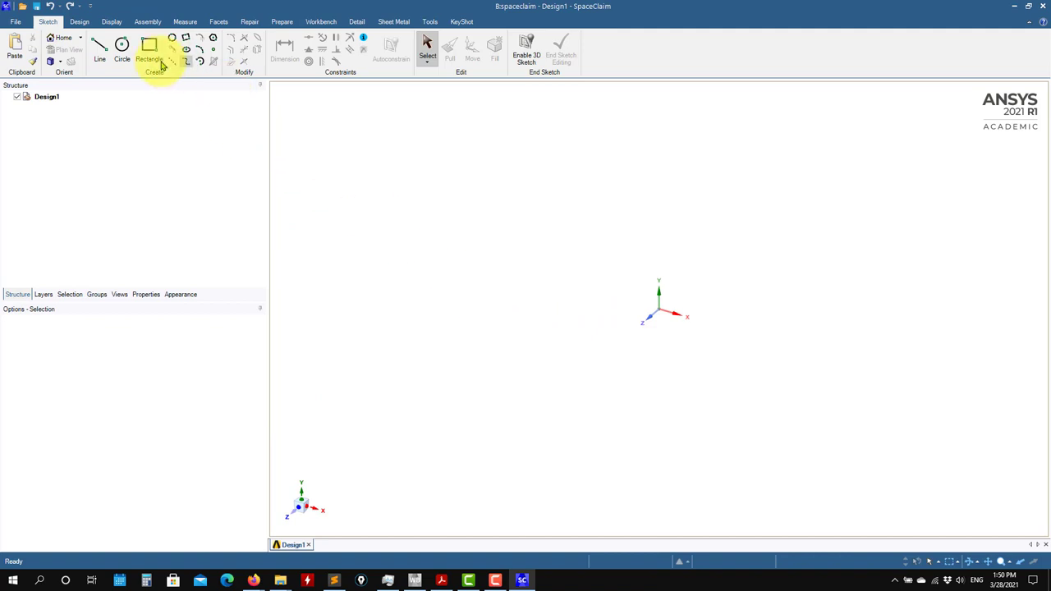
Start a sketch on the YZ plane, normal to the X axis, and show it in plan view.
{"action": "left_click", "coordinate": [79, 22]}
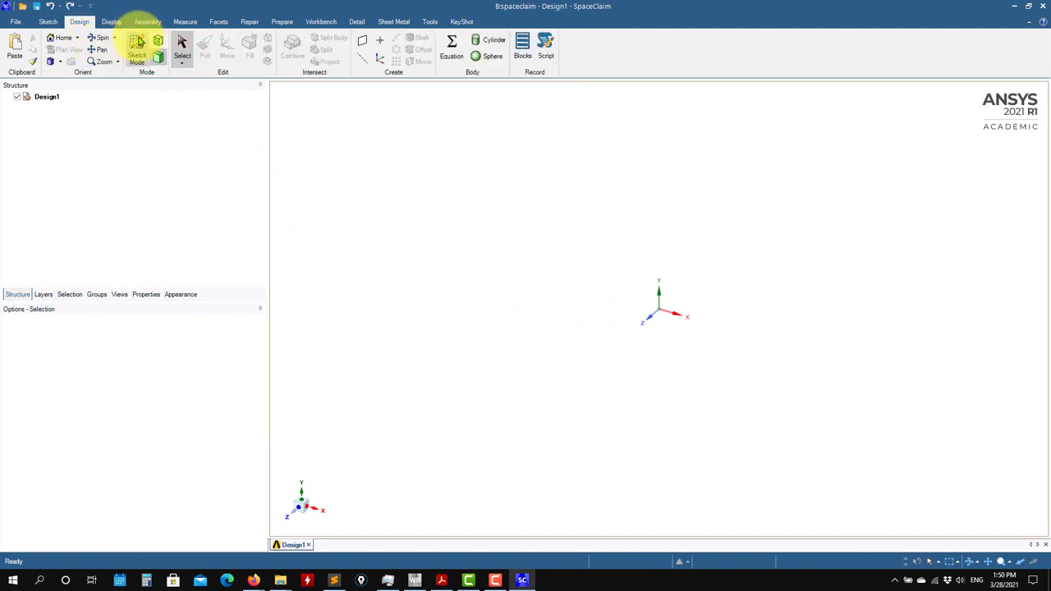
{"action": "left_click", "coordinate": [137, 47]}
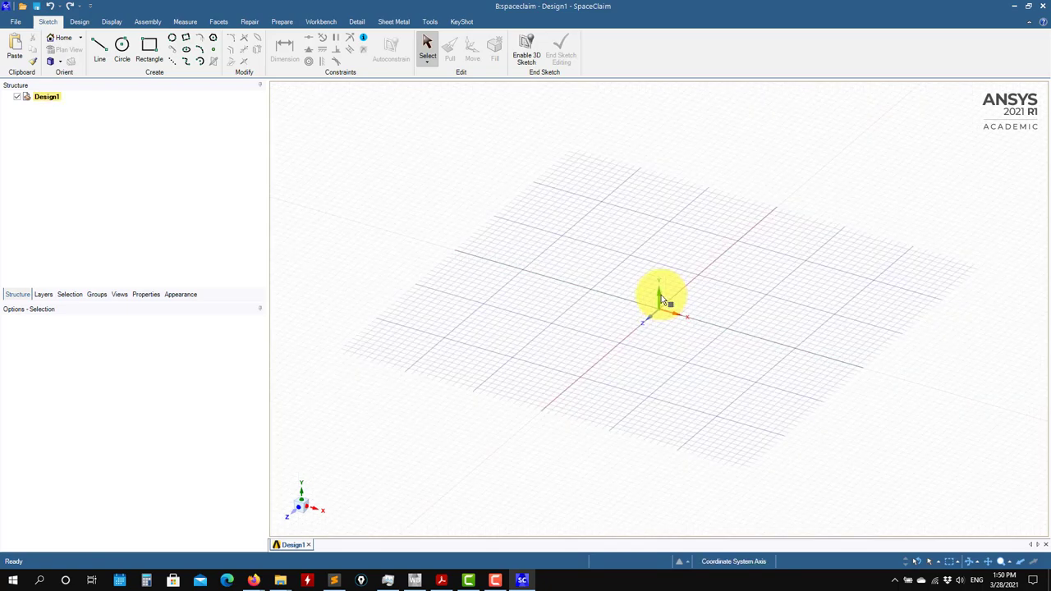
{"action": "left_click", "coordinate": [672, 317]}
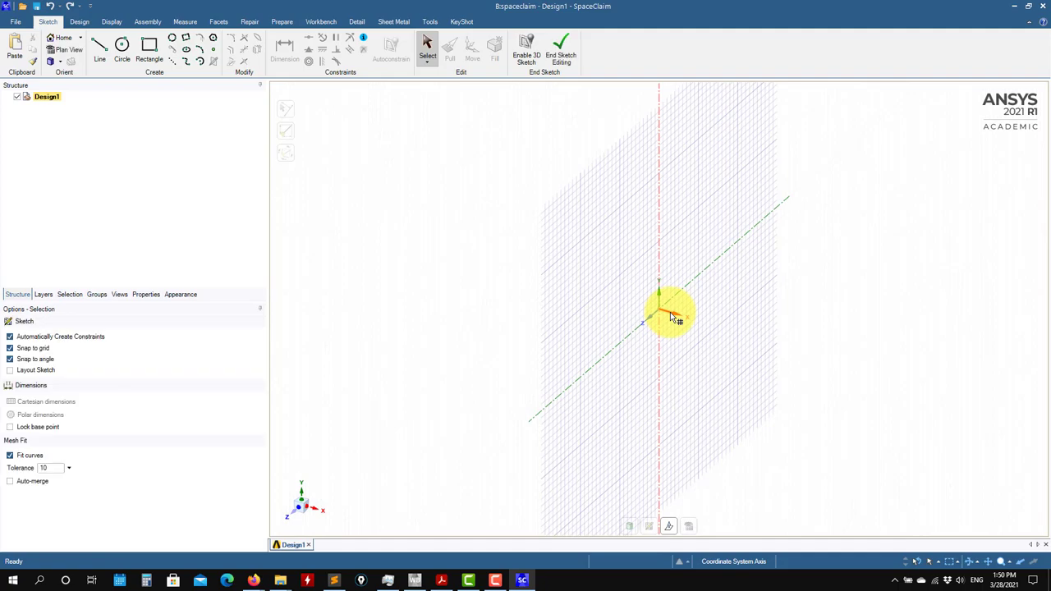
{"action": "left_click", "coordinate": [688, 528]}
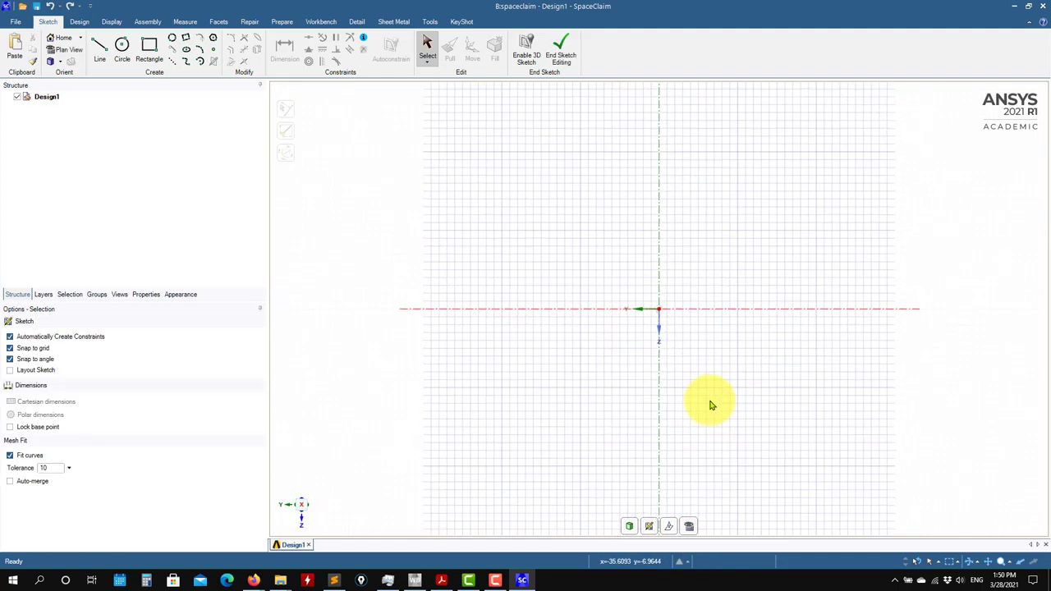
Sketch a trial circle about 37.6 mm in diameter centred on the origin and delete it.
{"action": "left_click", "coordinate": [120, 50]}
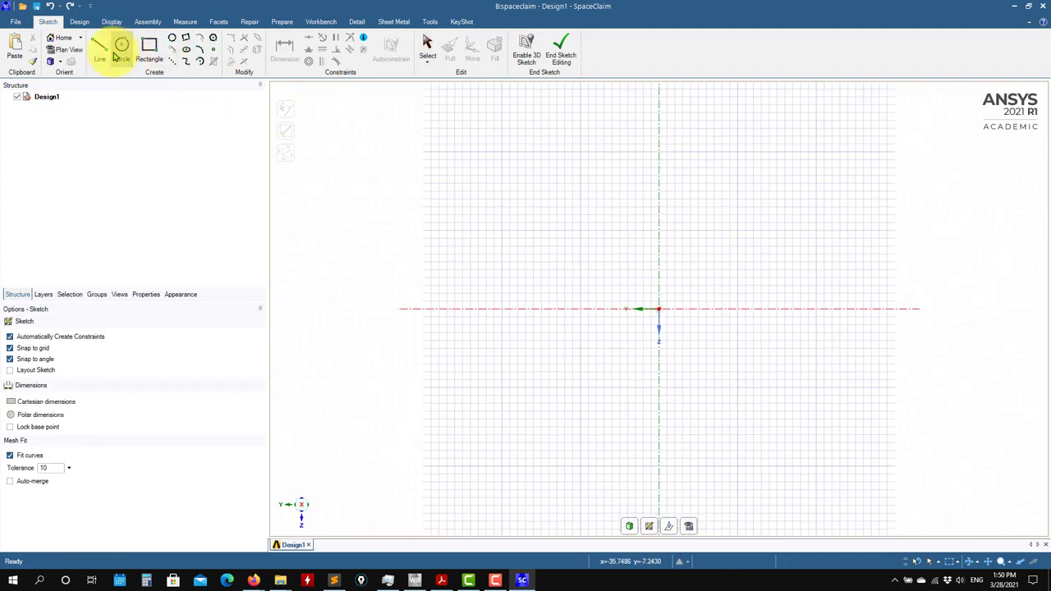
{"action": "left_click", "coordinate": [658, 309]}
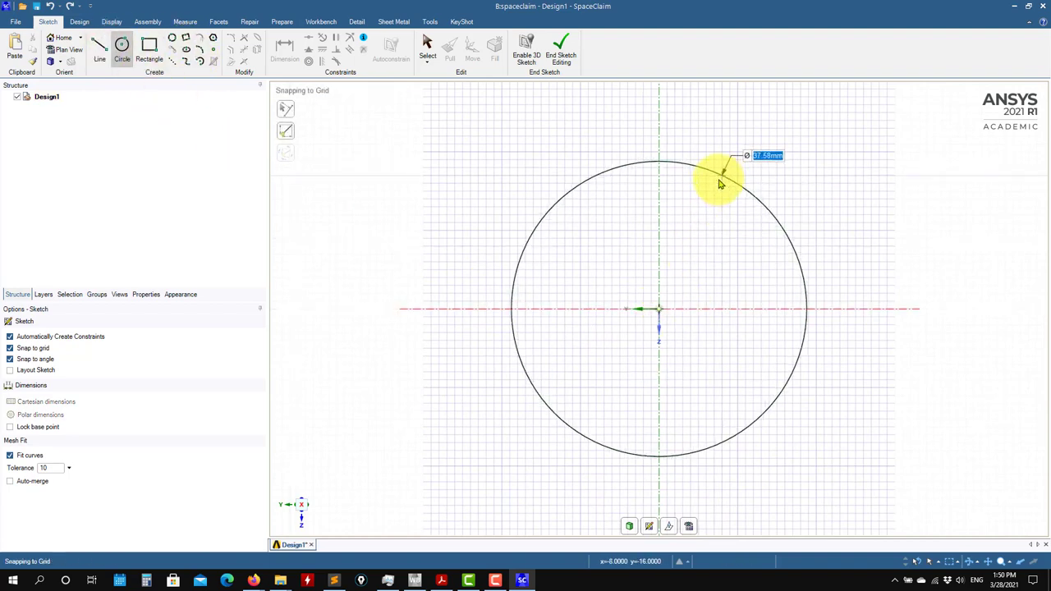
{"action": "left_click", "coordinate": [719, 183]}
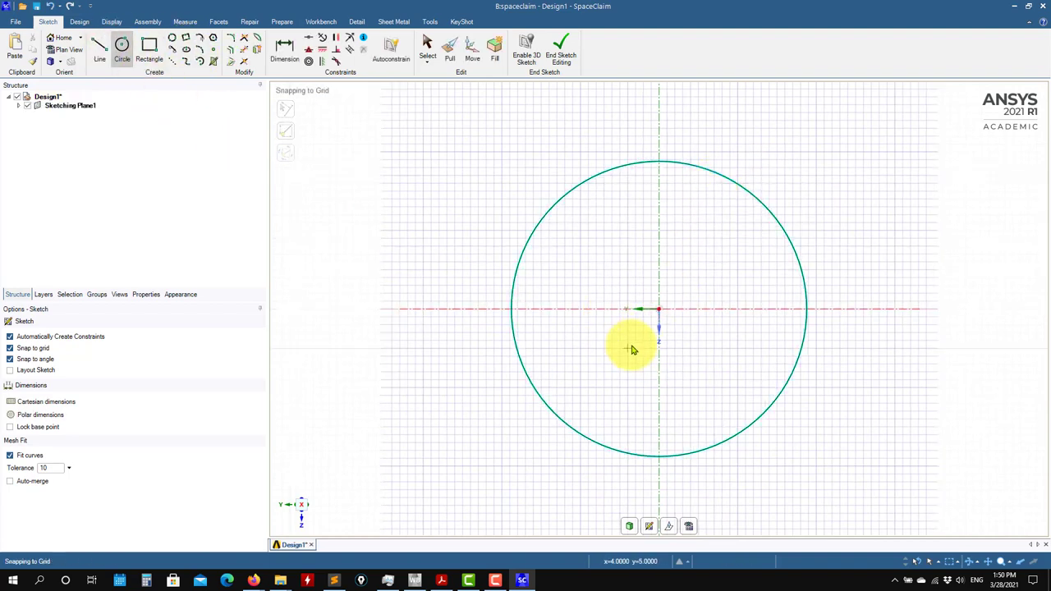
{"action": "key", "text": "s"}
{"action": "left_click", "coordinate": [515, 287]}
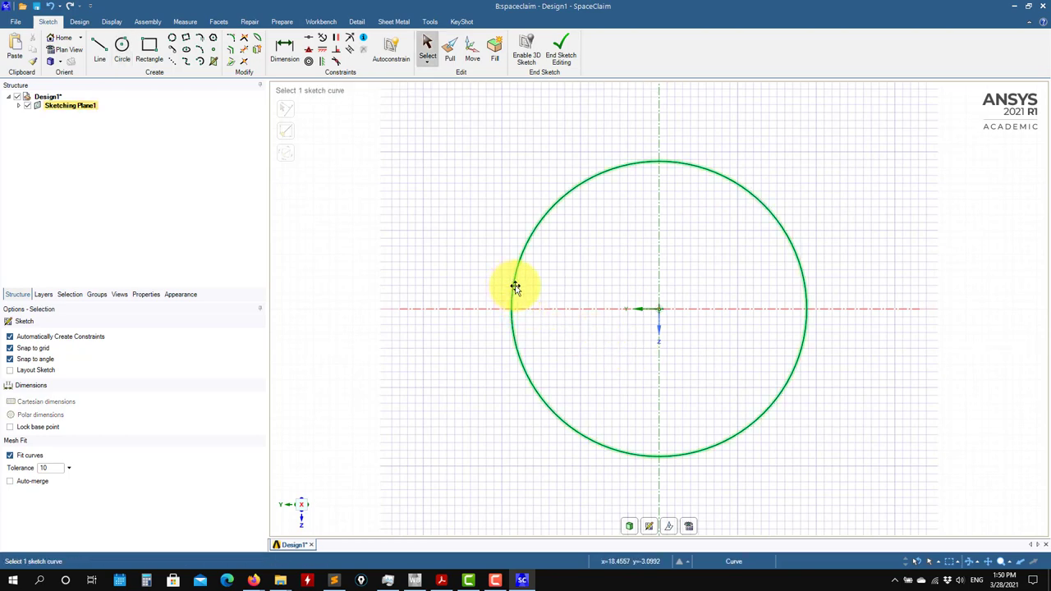
{"action": "key", "text": "Delete"}
Sketch a circle away from the origin and move it onto the origin with a Concentric constraint.
{"action": "left_click", "coordinate": [122, 48]}
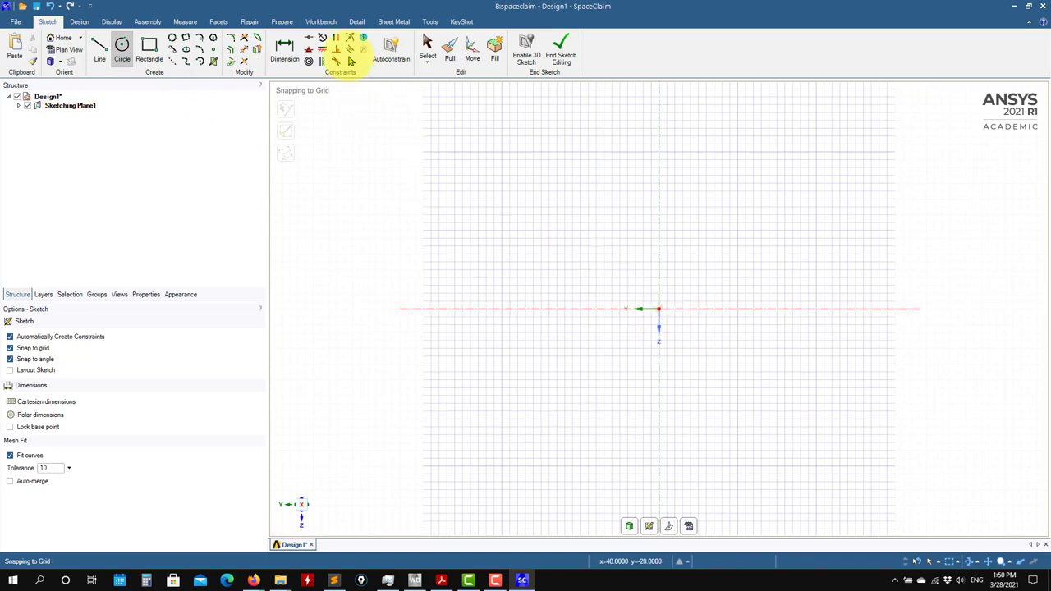
{"action": "left_click", "coordinate": [485, 230]}
{"action": "left_click", "coordinate": [542, 182]}
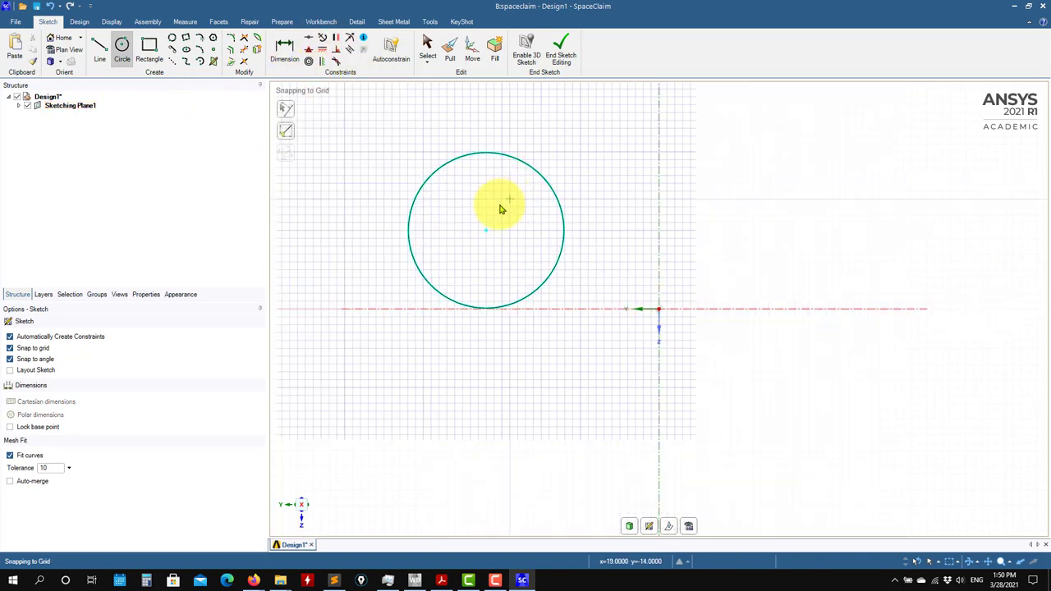
{"action": "left_click", "coordinate": [310, 61]}
{"action": "left_click", "coordinate": [512, 159]}
{"action": "left_click", "coordinate": [662, 309]}
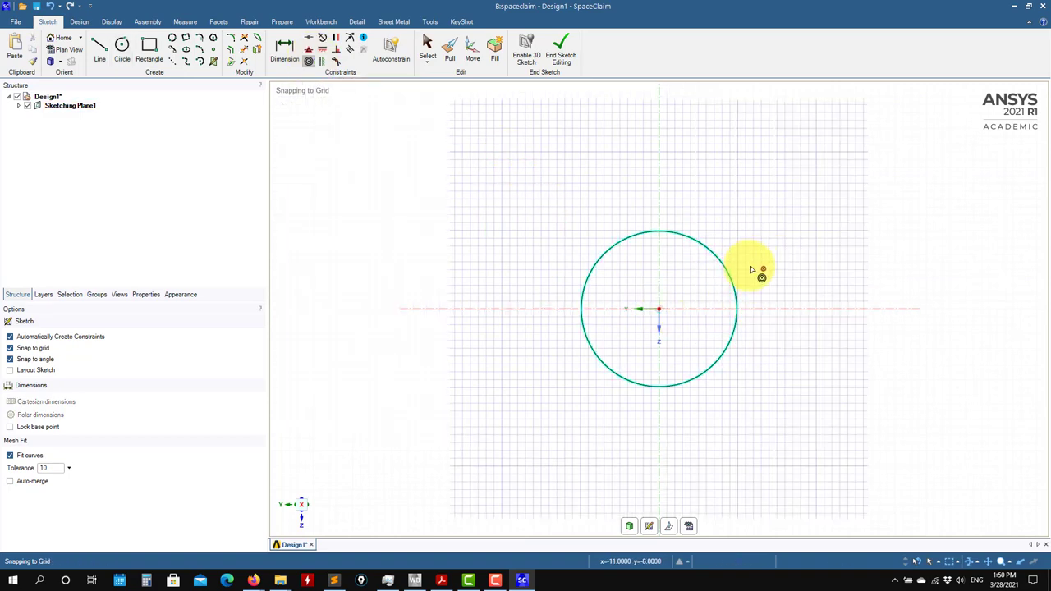
Leave the Concentric constraint tool and delete the constrained circle.
{"action": "key", "text": "Escape"}
{"action": "left_click", "coordinate": [725, 351]}
{"action": "key", "text": "Delete"}
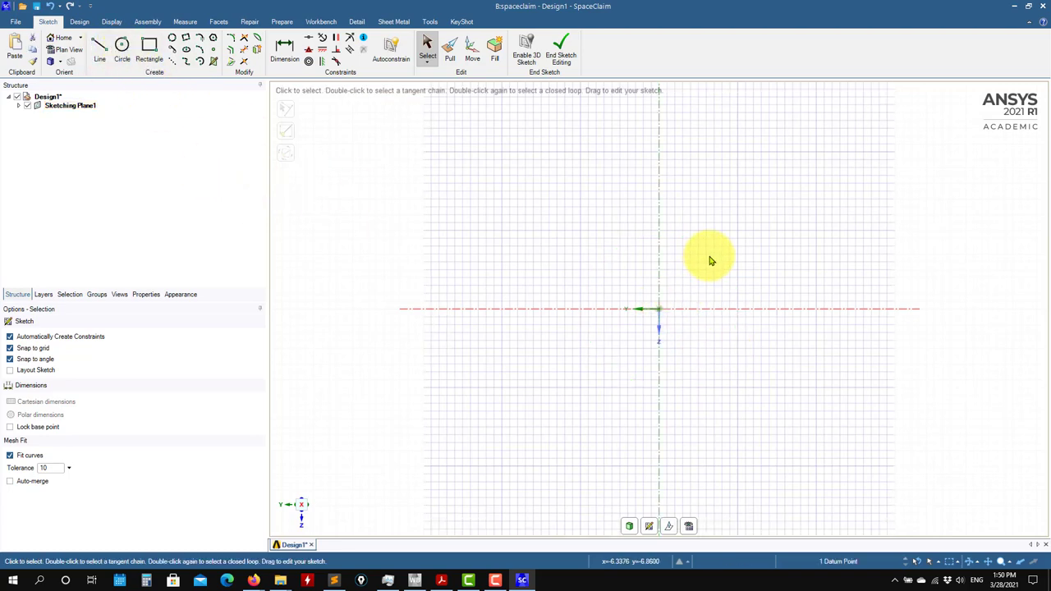
Sketch a circle centred on the origin with a diameter of 100 mm.
{"action": "left_click", "coordinate": [121, 47]}
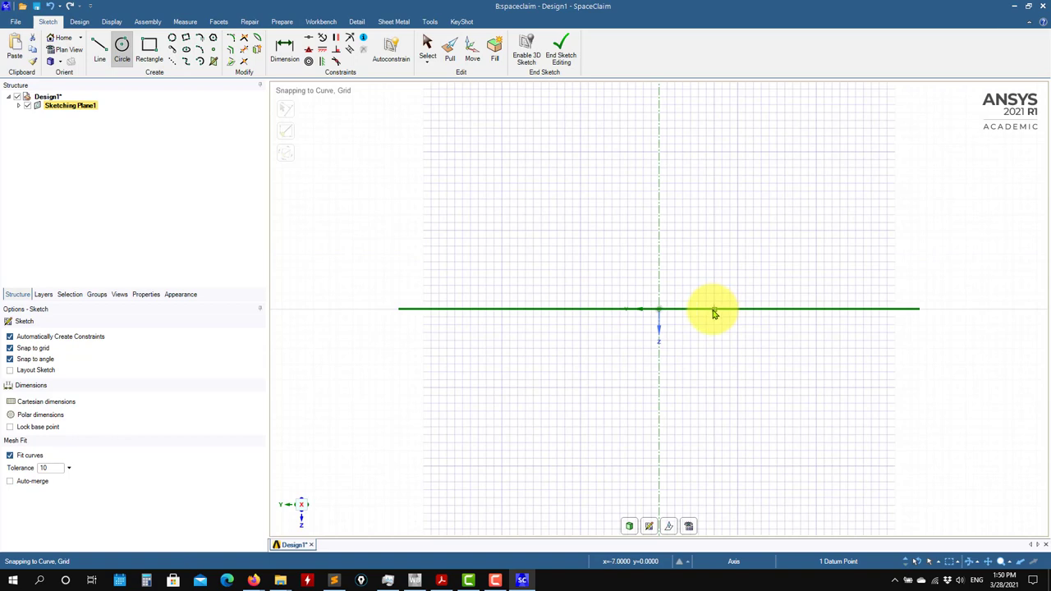
{"action": "left_click", "coordinate": [658, 309]}
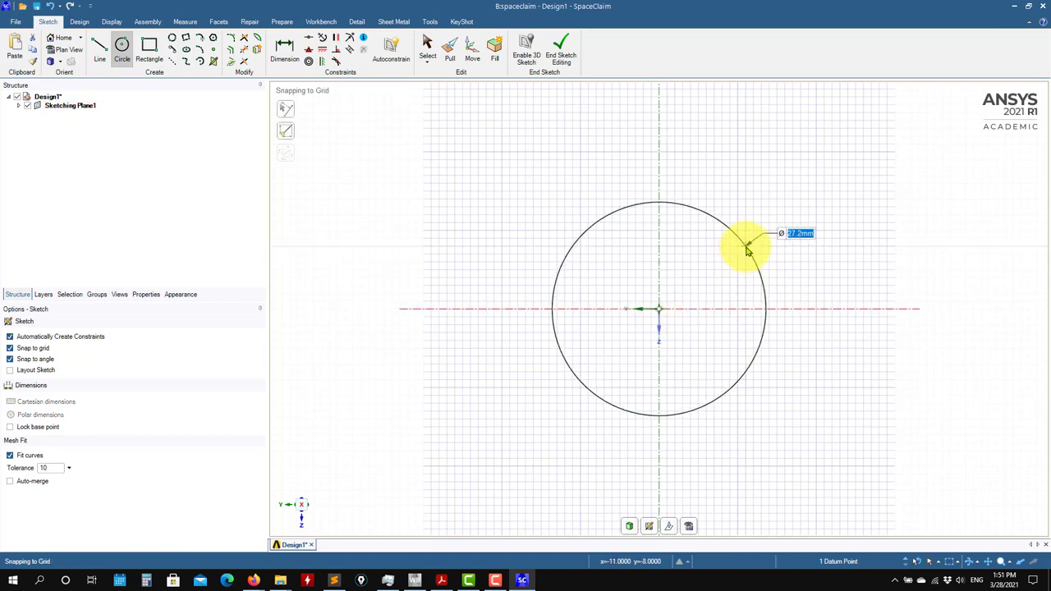
{"action": "type", "text": "100"}
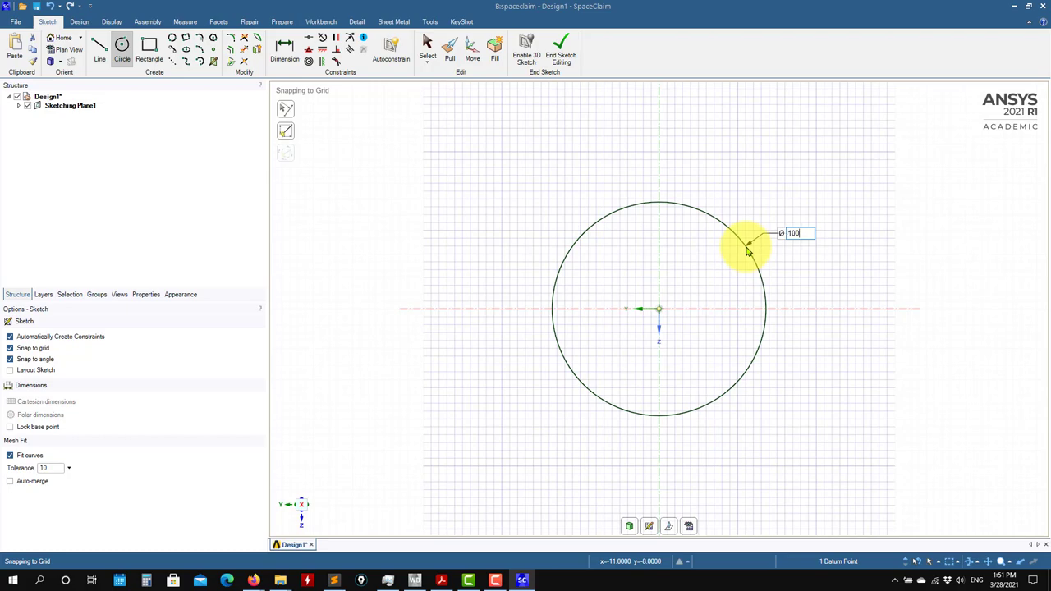
{"action": "key", "text": "Return"}
{"action": "scroll", "coordinate": [813, 169], "scroll_direction": "up", "scroll_amount": 5}
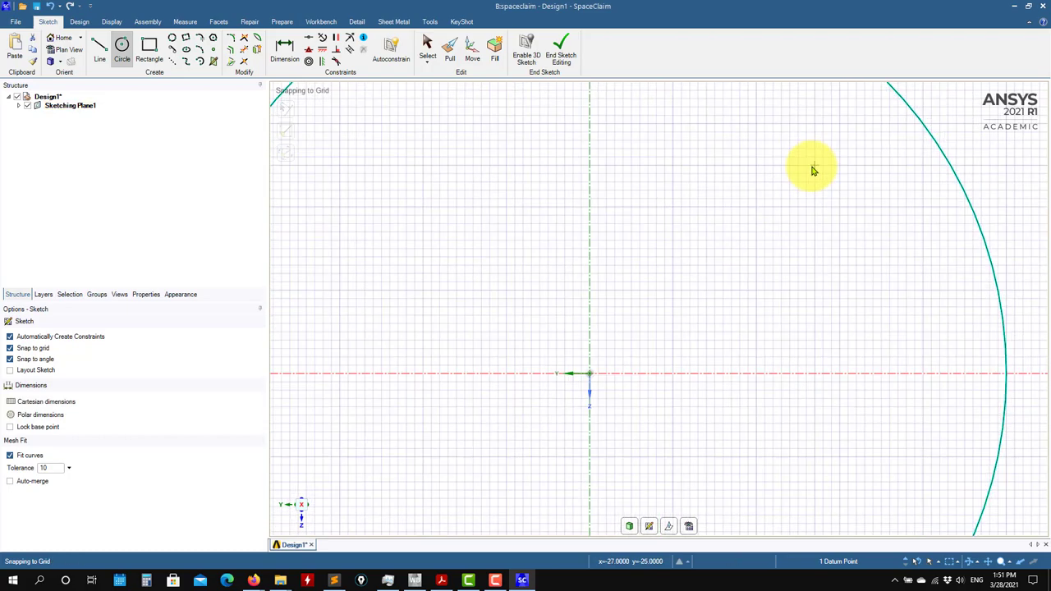
{"action": "scroll", "coordinate": [810, 168], "scroll_direction": "down", "scroll_amount": 5}
{"action": "middle_click_drag", "start_coordinate": [730, 242], "coordinate": [572, 298], "text": "ctrl"}
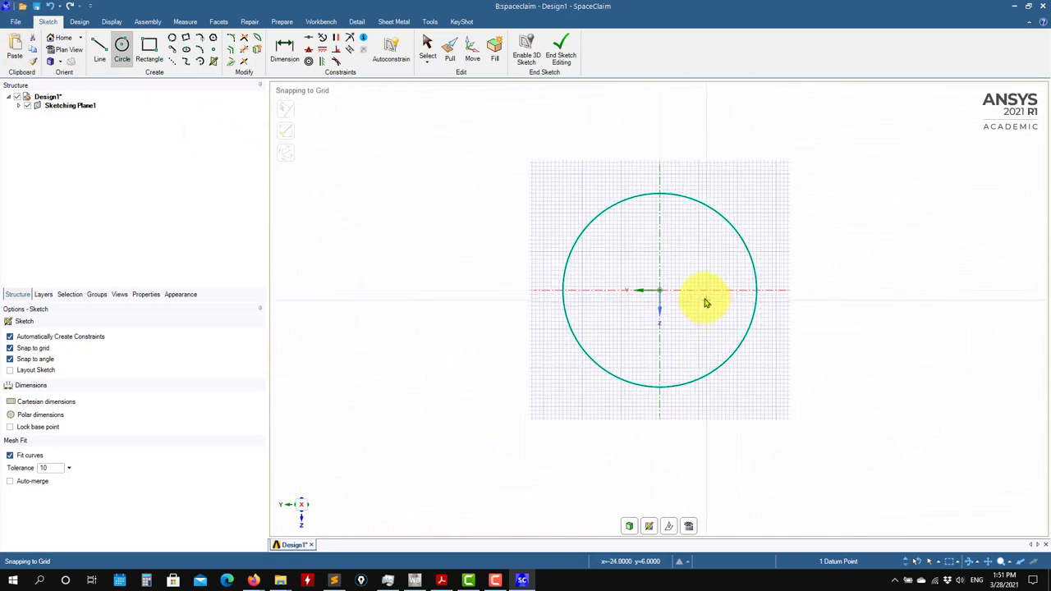
{"action": "scroll", "coordinate": [684, 264], "scroll_direction": "up", "scroll_amount": 2}
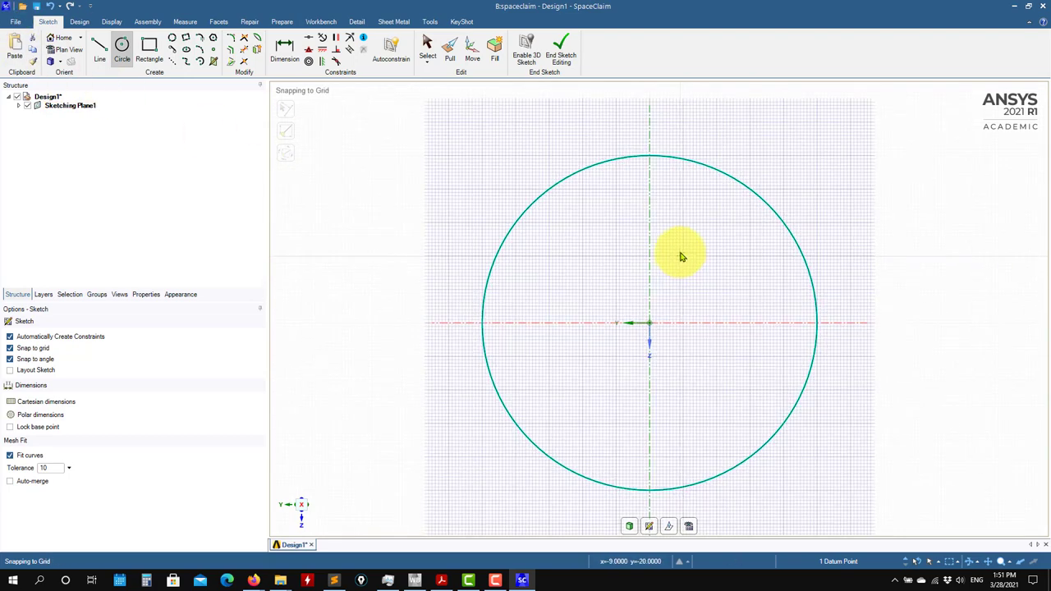
{"action": "middle_click_drag", "start_coordinate": [692, 241], "coordinate": [706, 235], "text": "ctrl"}
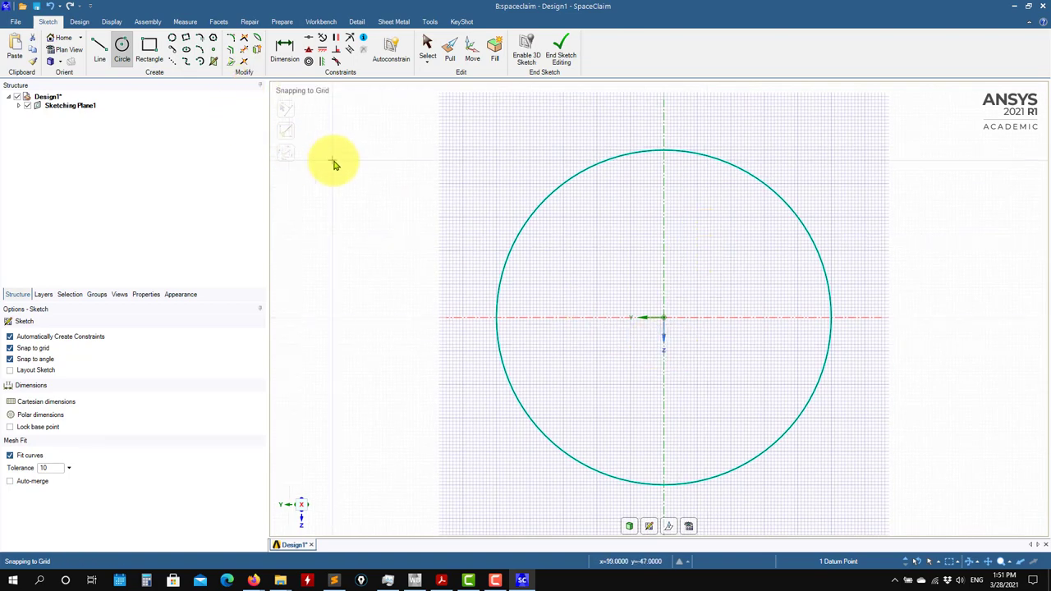
Add a diameter dimension to the circle and place its label outside the circle's lower-left side.
{"action": "left_click", "coordinate": [285, 50]}
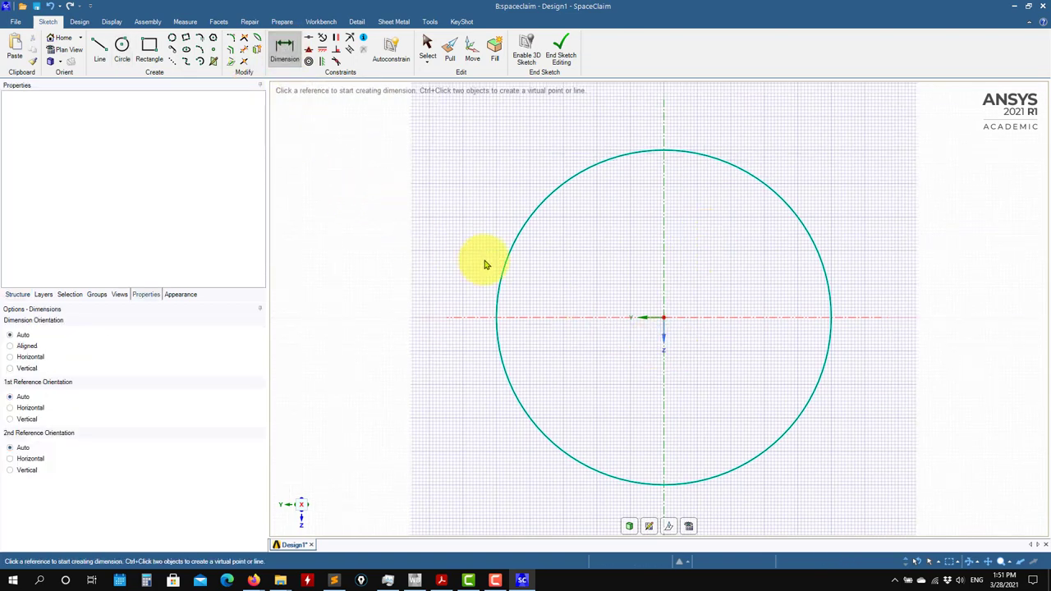
{"action": "left_click", "coordinate": [498, 295]}
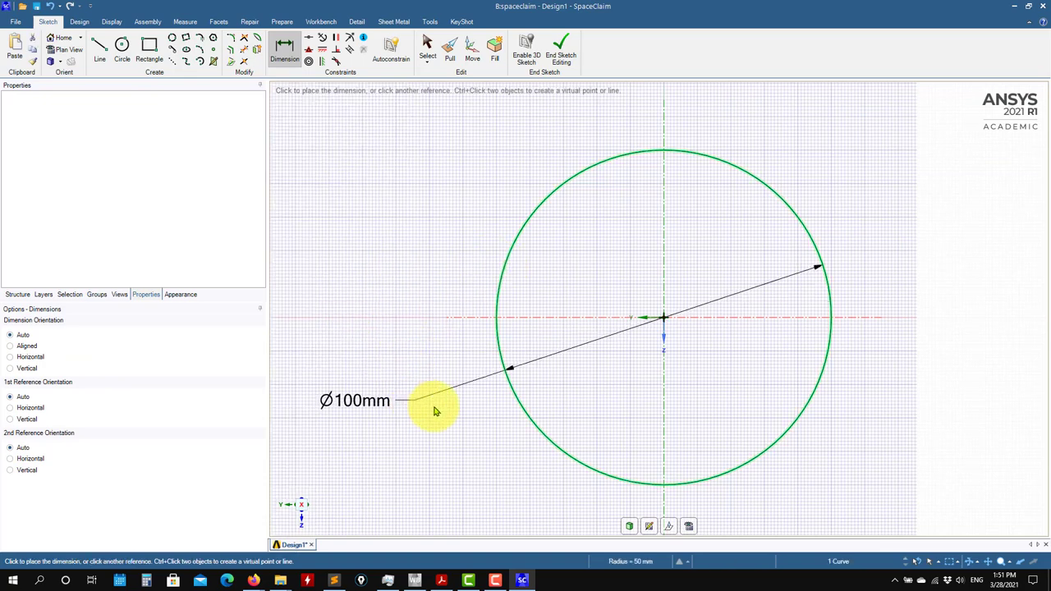
{"action": "left_click", "coordinate": [421, 403]}
Set the value of the circle's diameter dimension to 50 mm.
{"action": "left_click", "coordinate": [133, 166]}
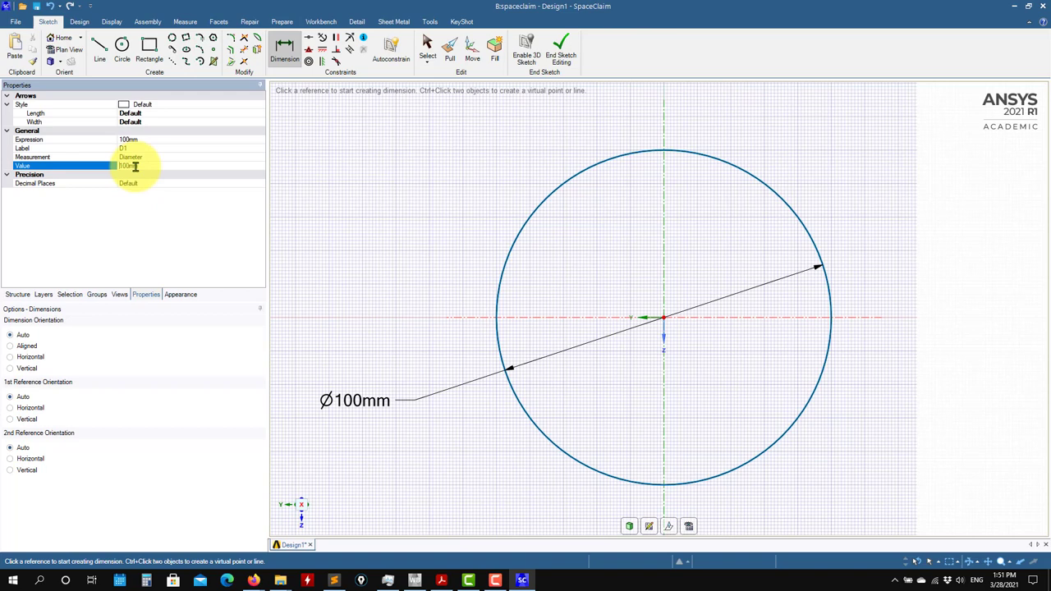
{"action": "type", "text": "50"}
{"action": "key", "text": "Return"}
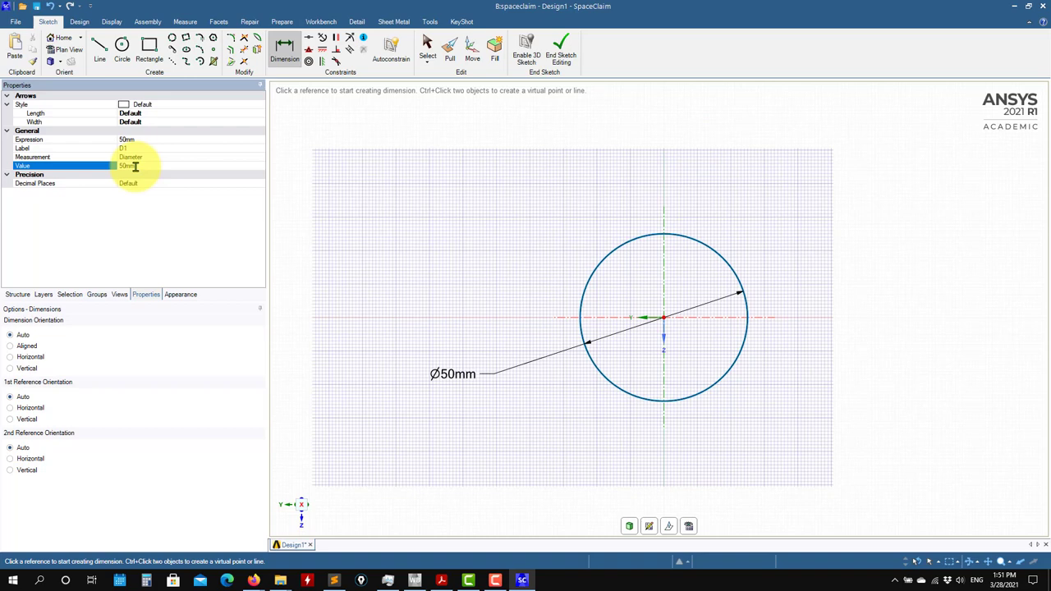
Reposition the diameter label closer beneath the circle's lower-left side and set the dimension value to 100 mm.
{"action": "left_click", "coordinate": [484, 372]}
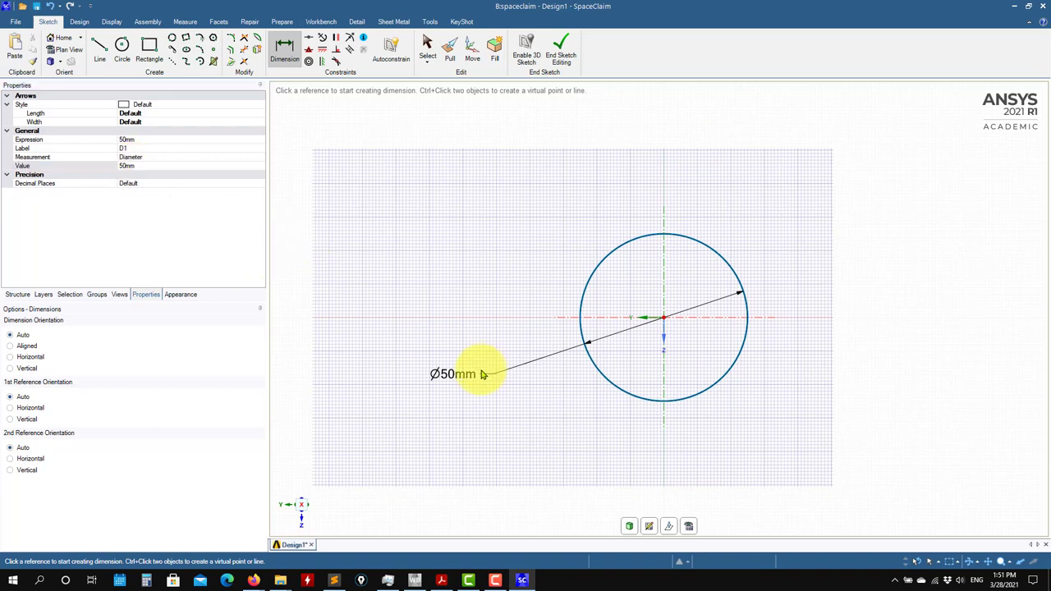
{"action": "left_click", "coordinate": [549, 416]}
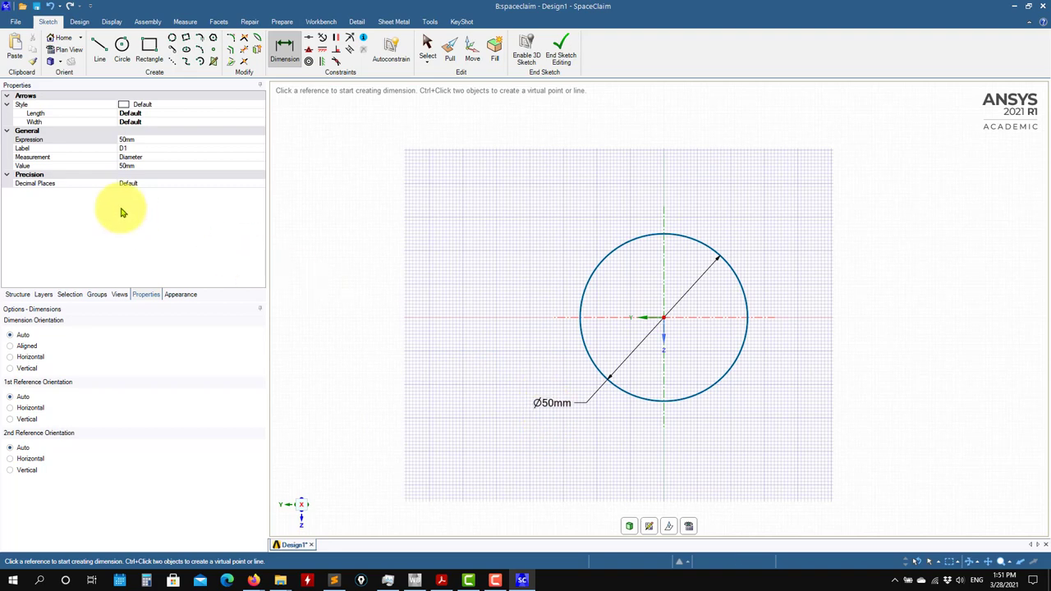
{"action": "left_click", "coordinate": [155, 167]}
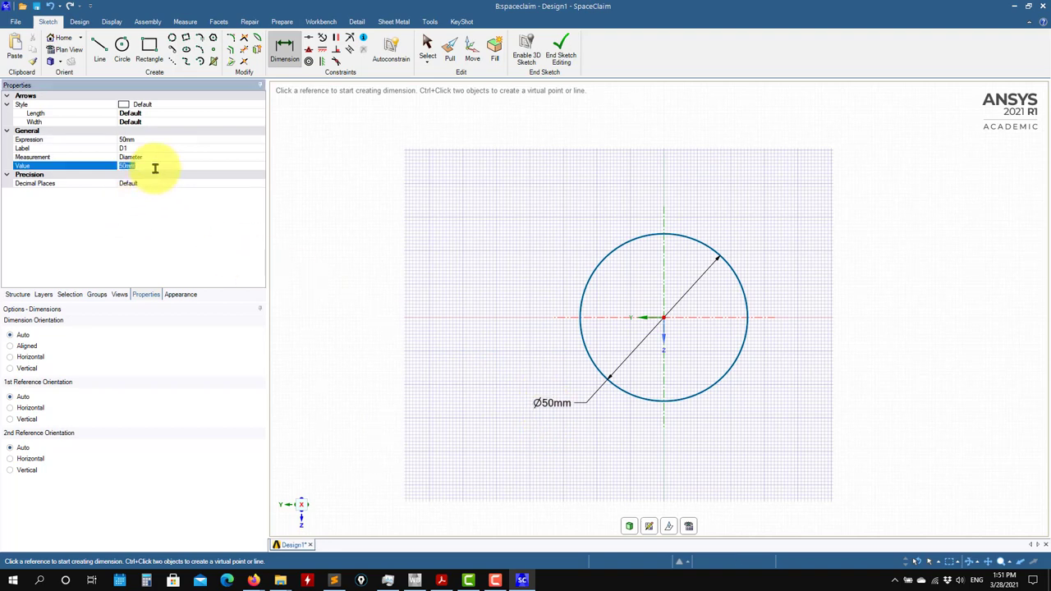
{"action": "type", "text": "100"}
{"action": "key", "text": "Return"}
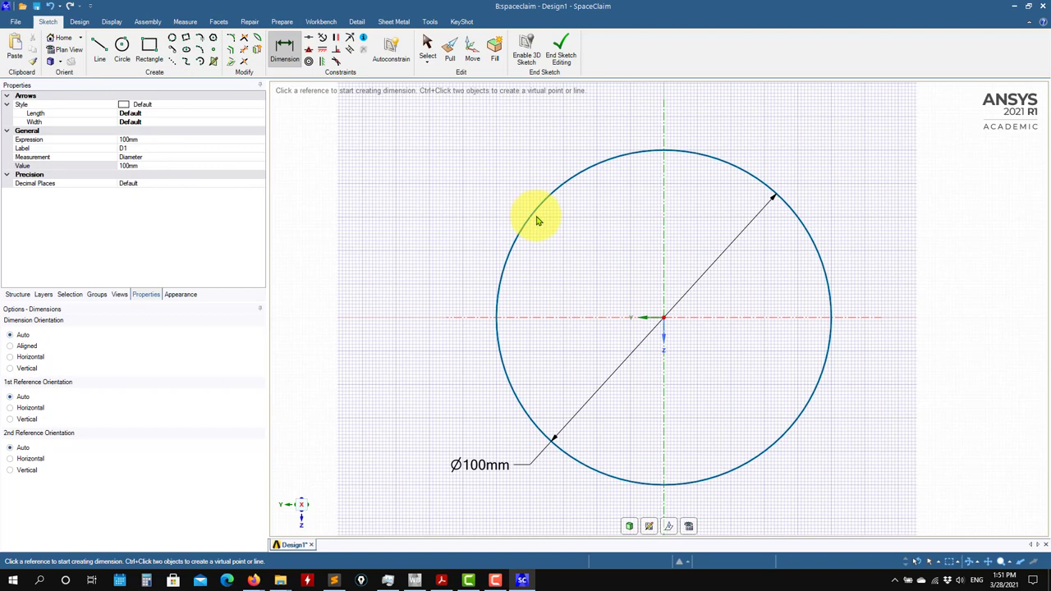
Switch from sketching to 3D mode so the circle becomes a face, and view it obliquely.
{"action": "left_click", "coordinate": [628, 527]}
{"action": "left_click", "coordinate": [628, 526]}
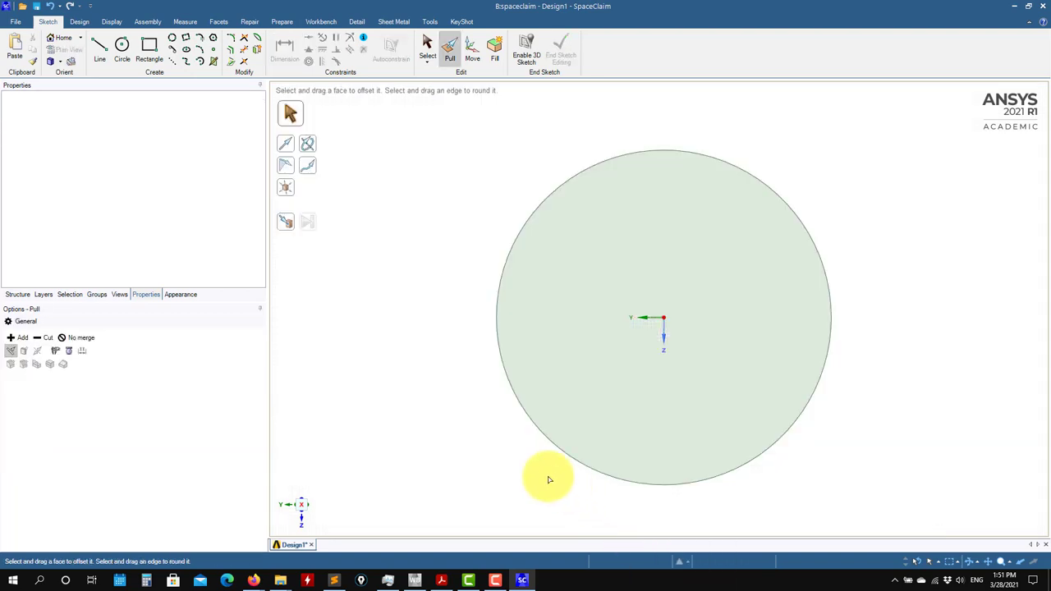
{"action": "scroll", "coordinate": [441, 449], "scroll_direction": "up", "scroll_amount": 1}
{"action": "scroll", "coordinate": [441, 449], "scroll_direction": "down", "scroll_amount": 10}
{"action": "middle_click_drag", "start_coordinate": [571, 478], "coordinate": [499, 335], "text": "ctrl"}
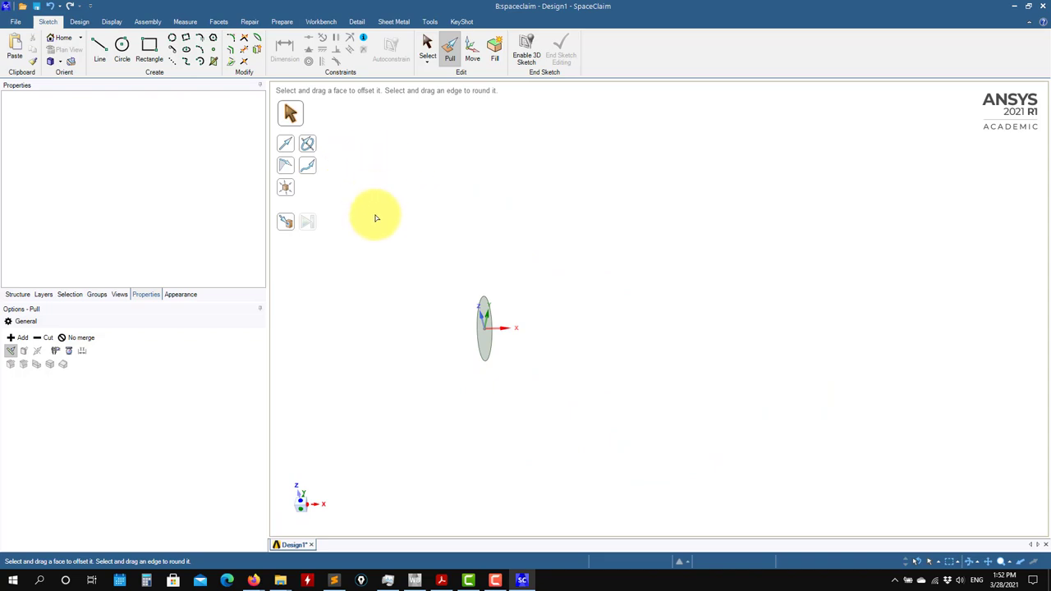
Pull the circular face along the X axis into a solid cylinder about 524 mm long.
{"action": "key", "text": "s"}
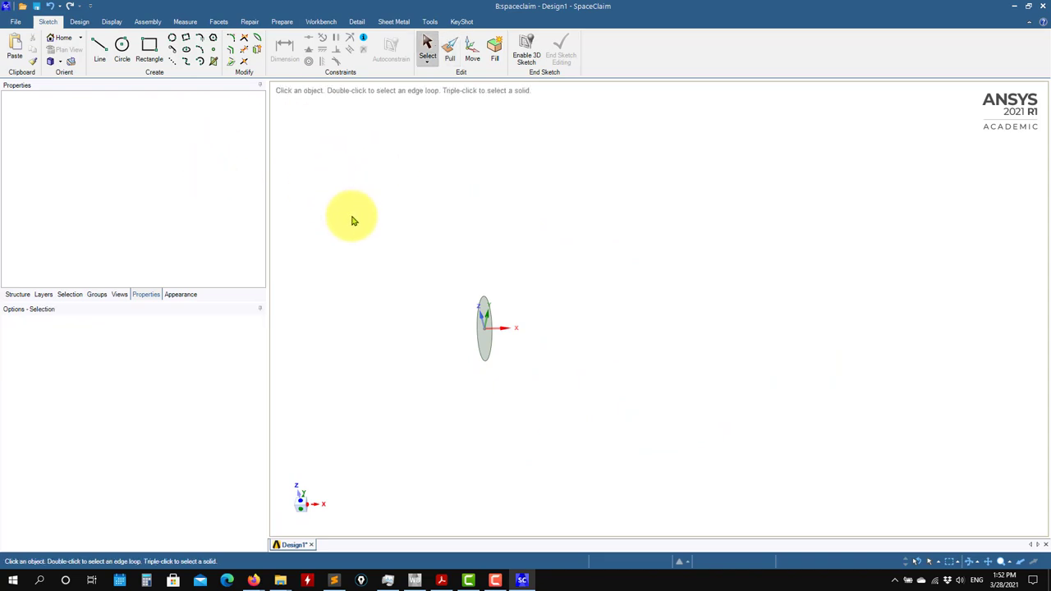
{"action": "left_click", "coordinate": [80, 23]}
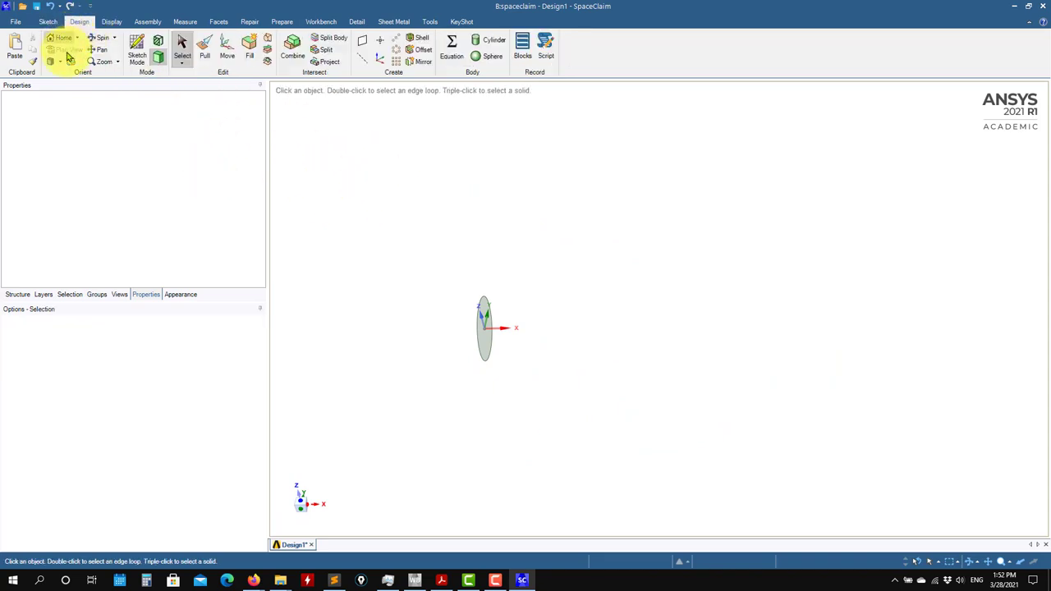
{"action": "left_click", "coordinate": [205, 49]}
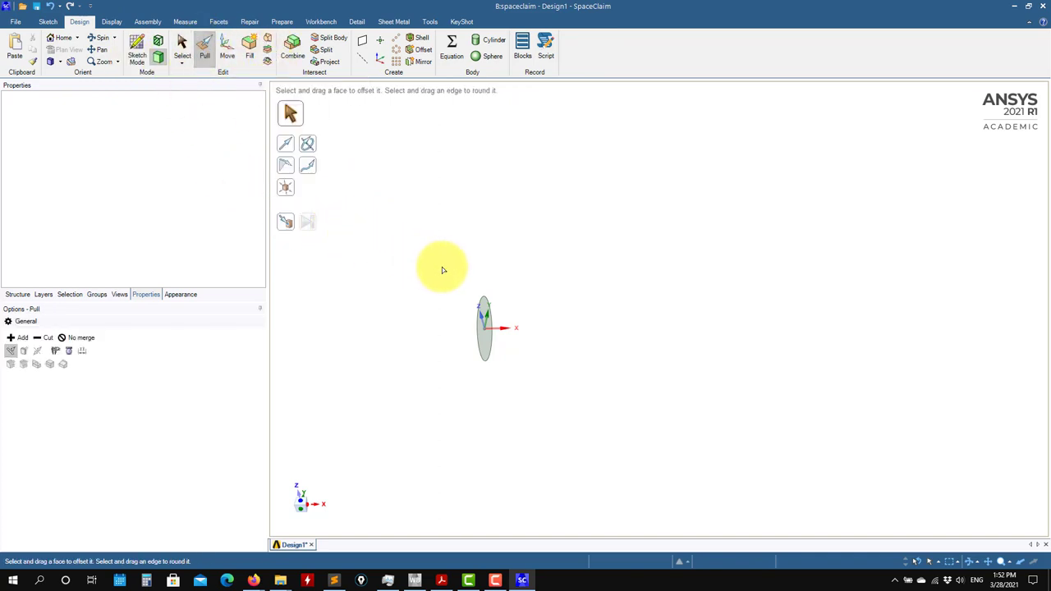
{"action": "left_click", "coordinate": [484, 345]}
{"action": "left_click_drag", "start_coordinate": [484, 337], "coordinate": [633, 380]}
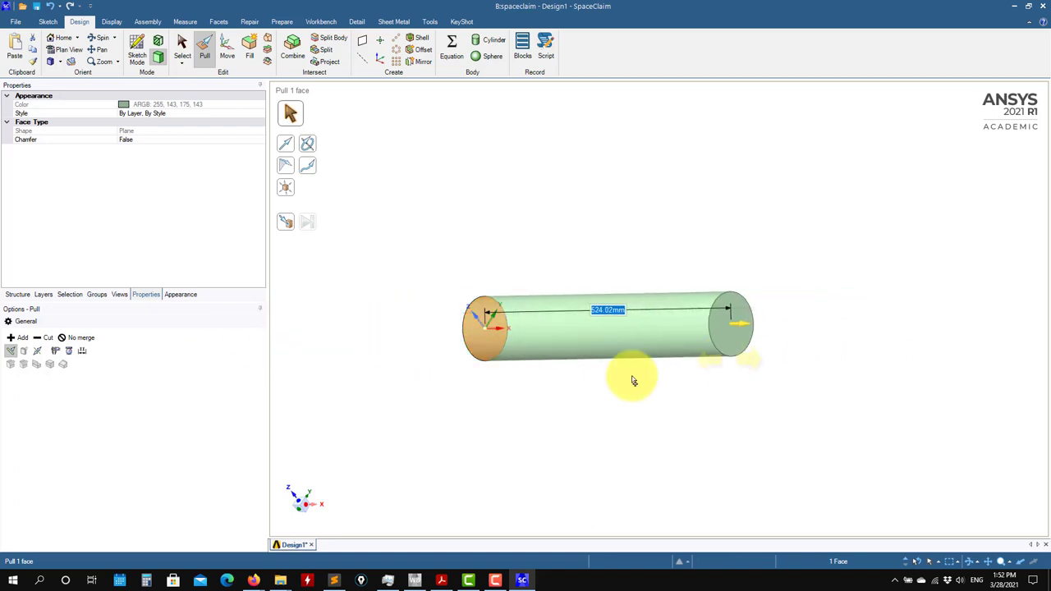
Pull the cylinder's side face to a radius of about 62 mm and round its far end edge with about a 5.35 mm radius.
{"action": "left_click", "coordinate": [593, 331]}
{"action": "left_click_drag", "start_coordinate": [593, 331], "coordinate": [568, 224]}
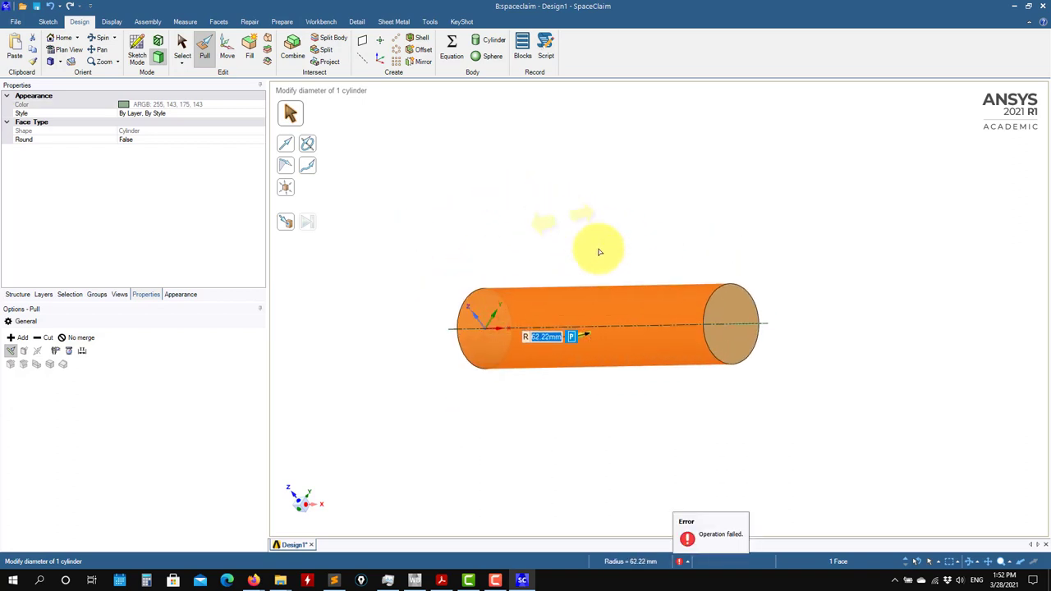
{"action": "scroll", "coordinate": [708, 374], "scroll_direction": "down", "scroll_amount": 2}
{"action": "scroll", "coordinate": [714, 375], "scroll_direction": "up", "scroll_amount": 5}
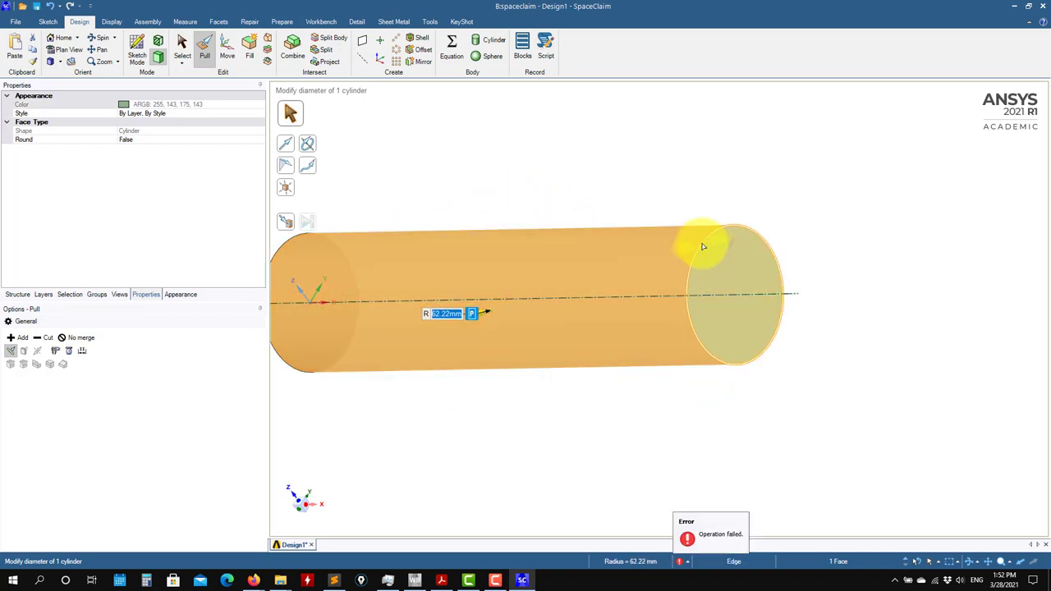
{"action": "left_click", "coordinate": [804, 200]}
{"action": "left_click", "coordinate": [708, 239]}
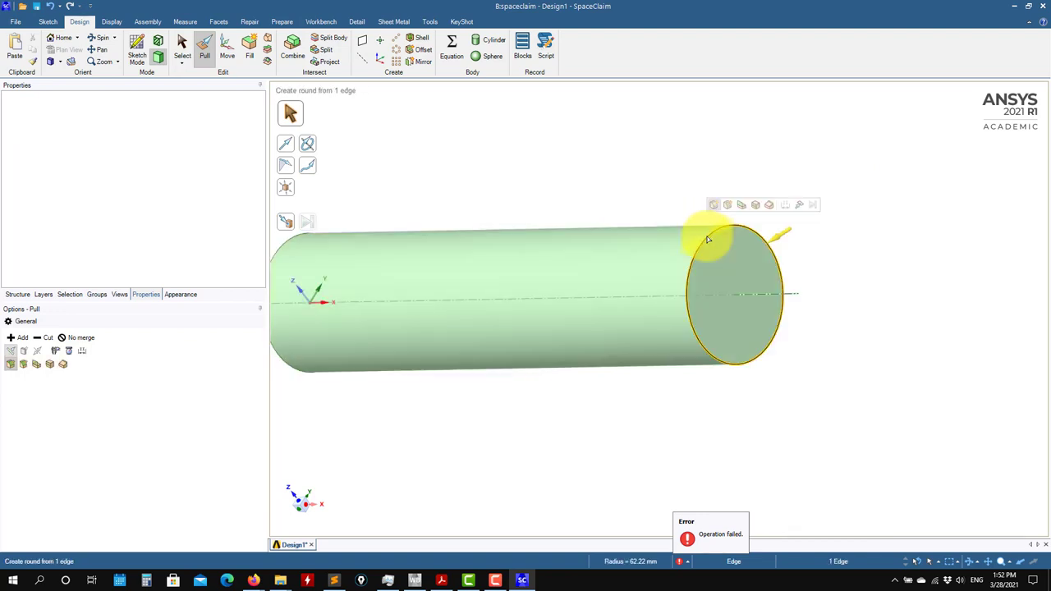
{"action": "left_click_drag", "start_coordinate": [692, 246], "coordinate": [696, 247]}
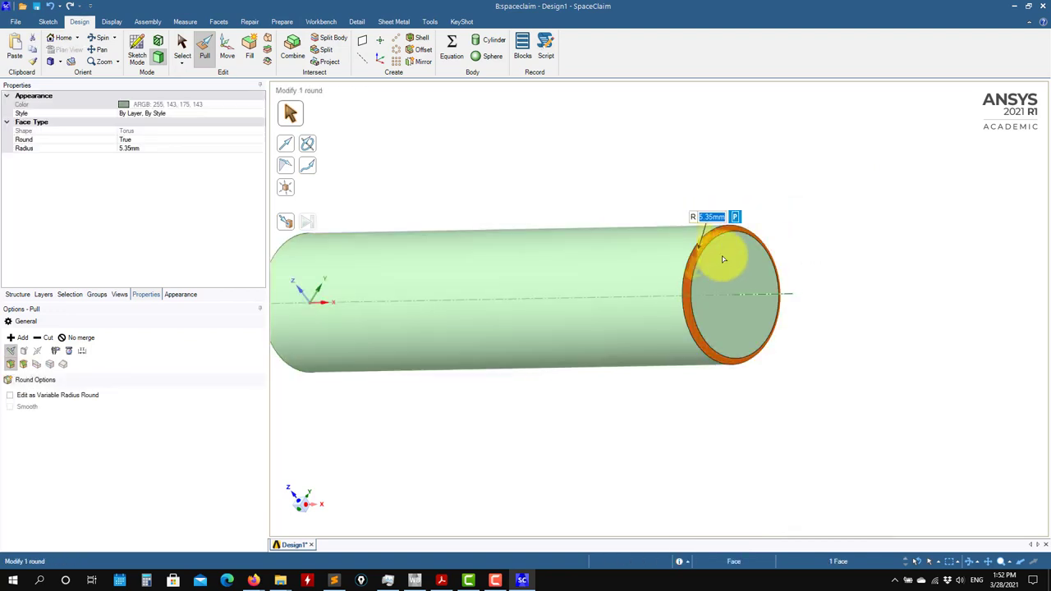
{"action": "scroll", "coordinate": [702, 255], "scroll_direction": "up", "scroll_amount": 3}
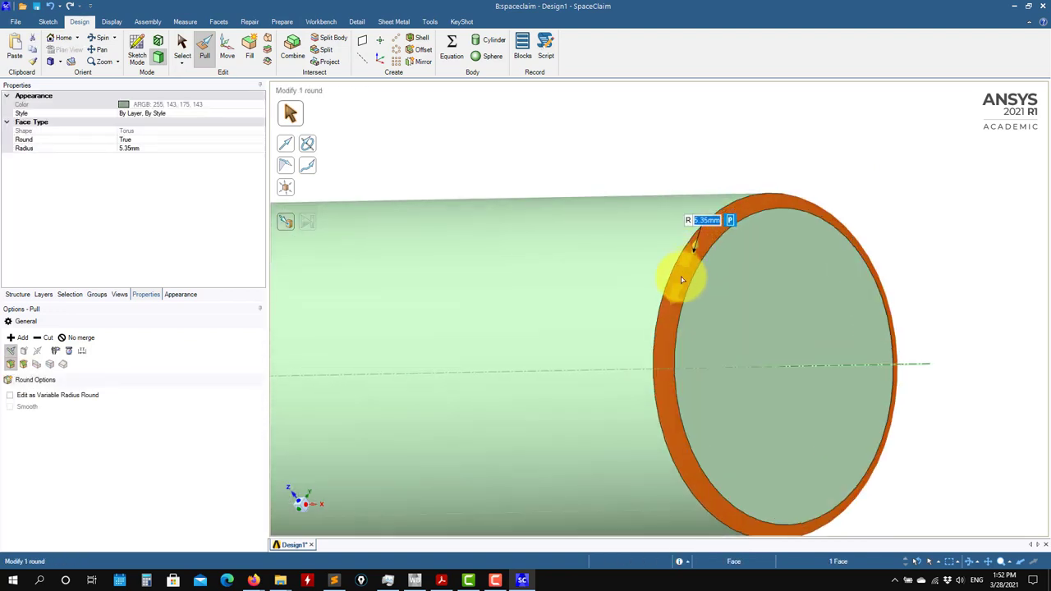
{"action": "scroll", "coordinate": [681, 274], "scroll_direction": "down", "scroll_amount": 3}
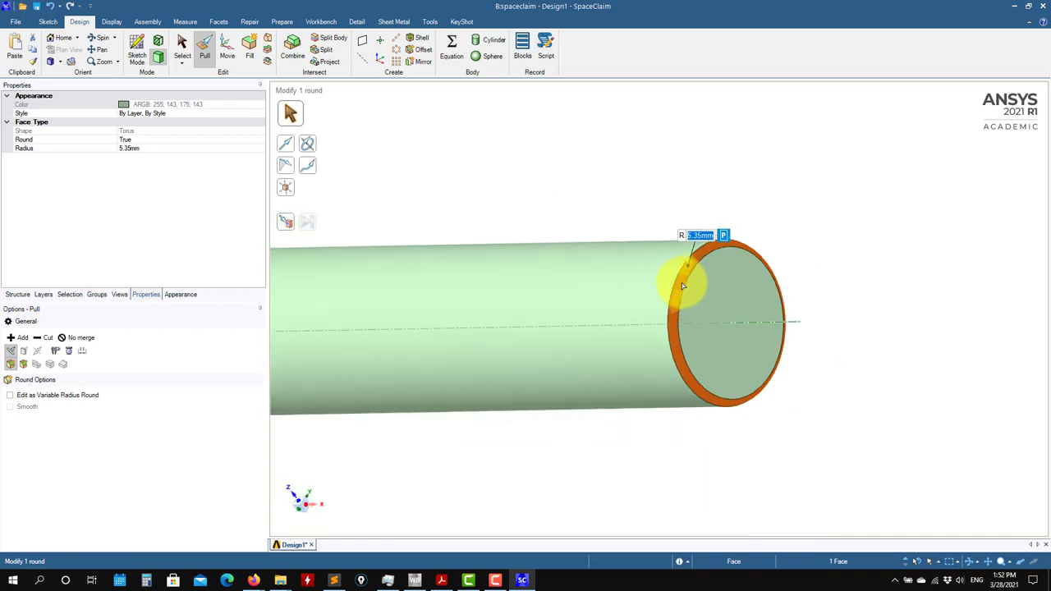
Undo the end-edge round and the cylinder's radius change, and clear the selection.
{"action": "left_click", "coordinate": [866, 300]}
{"action": "key", "text": "ctrl+z"}
{"action": "key", "text": "ctrl+z"}
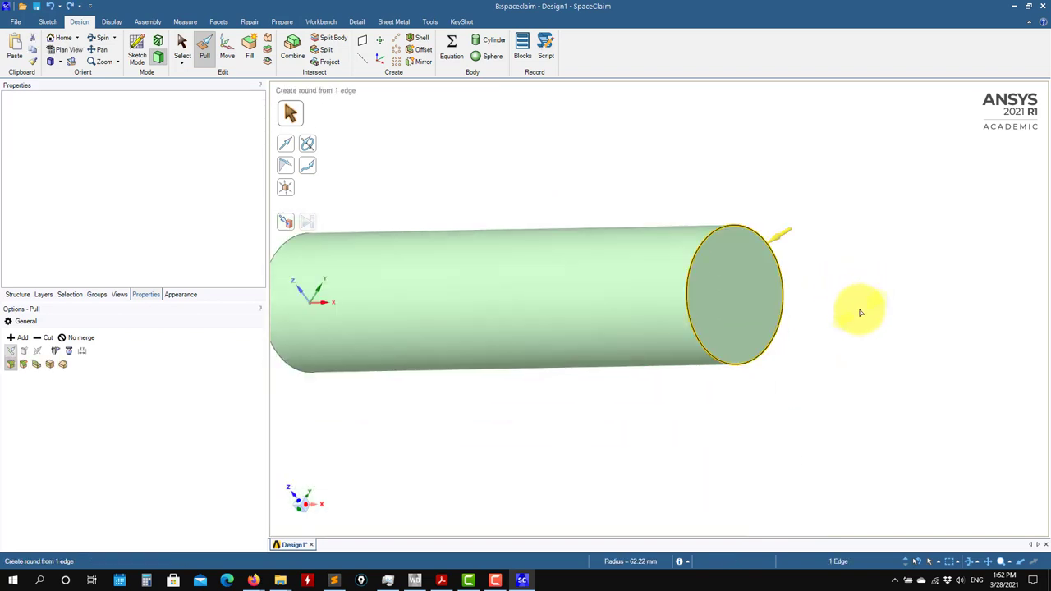
{"action": "left_click", "coordinate": [789, 347]}
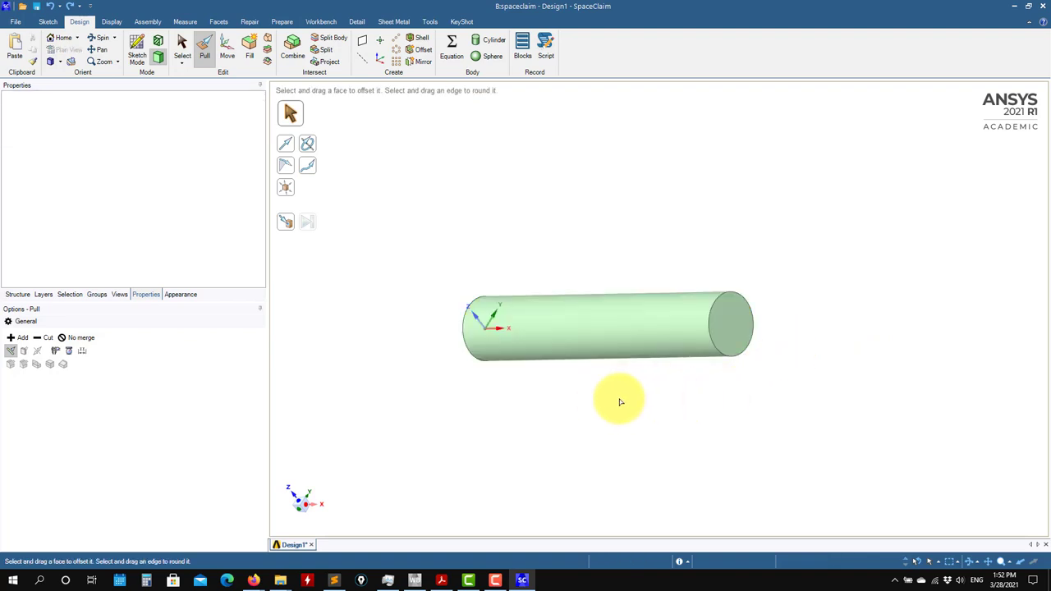
Pull the cylinder's far end face along the X axis to lengthen the solid to about 949 mm.
{"action": "left_click", "coordinate": [730, 319]}
{"action": "left_click_drag", "start_coordinate": [730, 319], "coordinate": [920, 343]}
{"action": "left_click", "coordinate": [697, 386]}
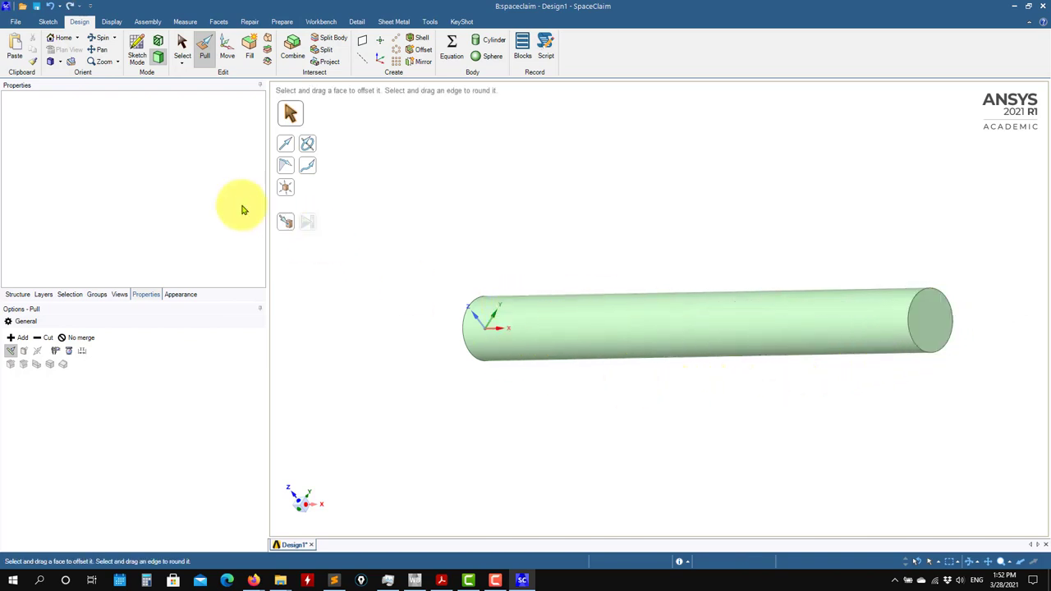
Select both end faces of the cylinder to read the distance between them, and clear the selection.
{"action": "left_click", "coordinate": [183, 22]}
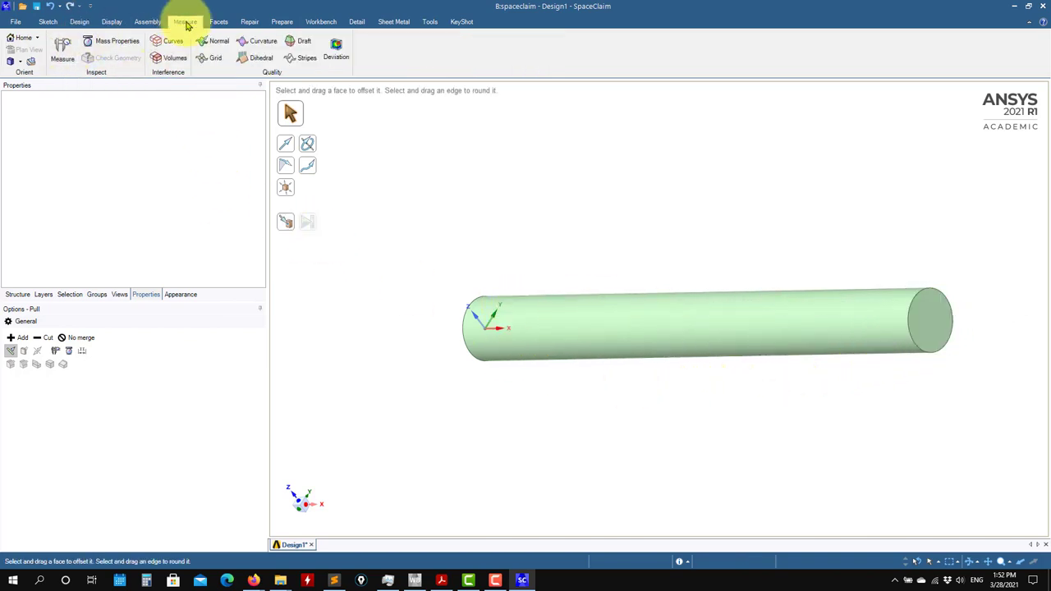
{"action": "left_click", "coordinate": [934, 325]}
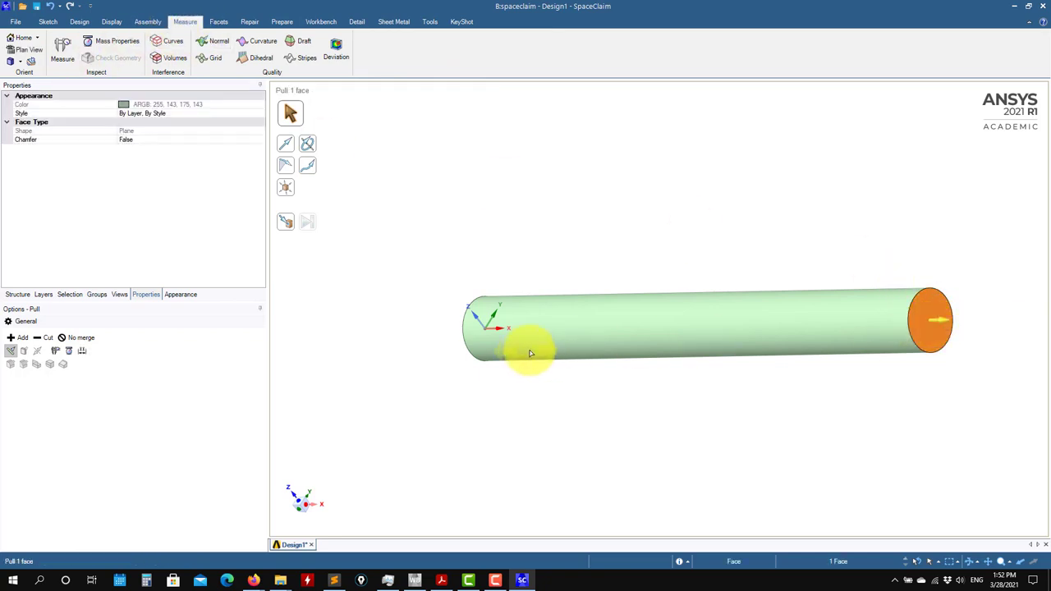
{"action": "middle_click_drag", "start_coordinate": [527, 354], "coordinate": [648, 369]}
{"action": "left_click", "coordinate": [448, 333], "text": "ctrl"}
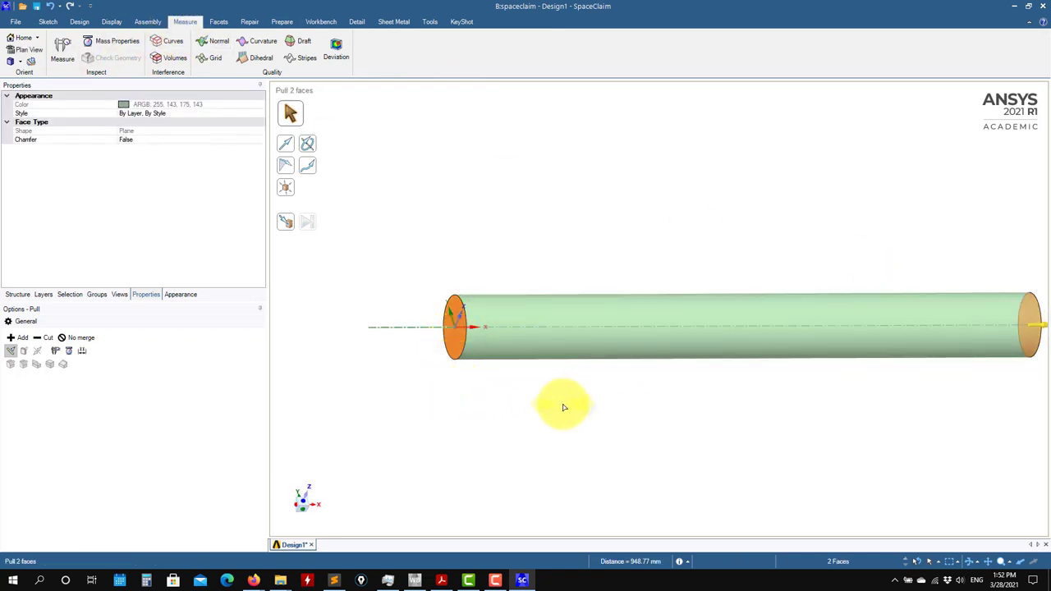
{"action": "middle_click_drag", "start_coordinate": [496, 404], "coordinate": [321, 405]}
{"action": "left_click", "coordinate": [429, 432]}
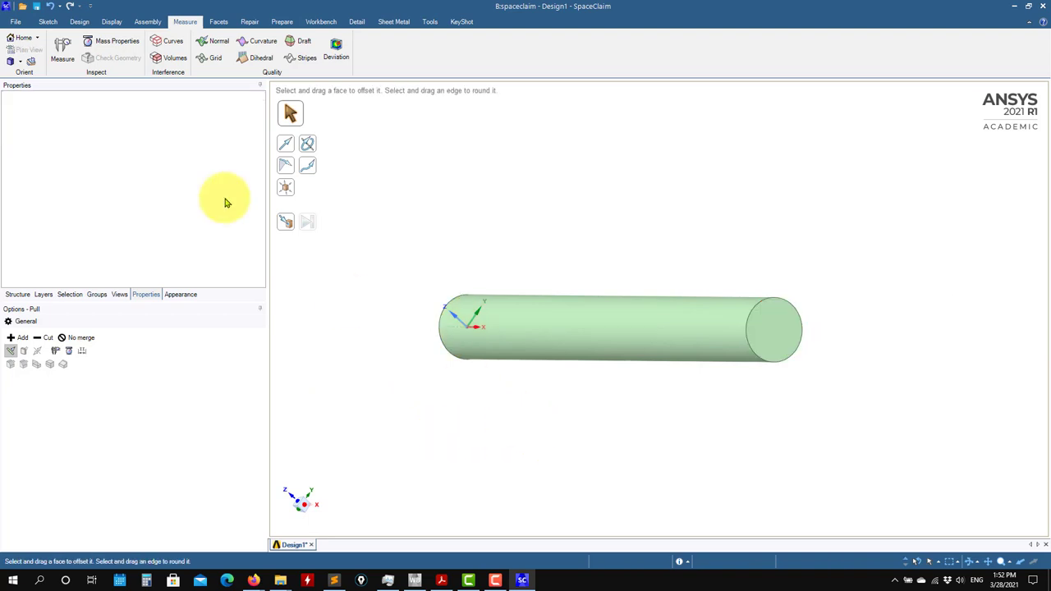
Measure the distance between the cylinder's two end faces with the Measure tool, and leave the tool.
{"action": "left_click", "coordinate": [64, 53]}
{"action": "left_click", "coordinate": [784, 361]}
{"action": "middle_click_drag", "start_coordinate": [697, 383], "coordinate": [460, 349]}
{"action": "left_click", "coordinate": [392, 336], "text": "ctrl"}
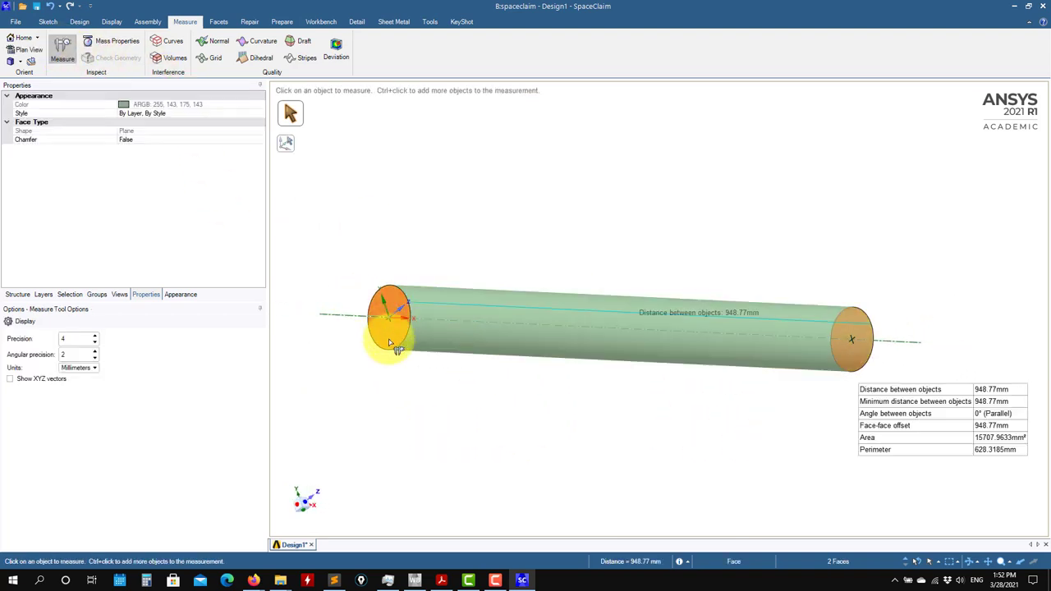
{"action": "middle_click_drag", "start_coordinate": [924, 396], "coordinate": [556, 427]}
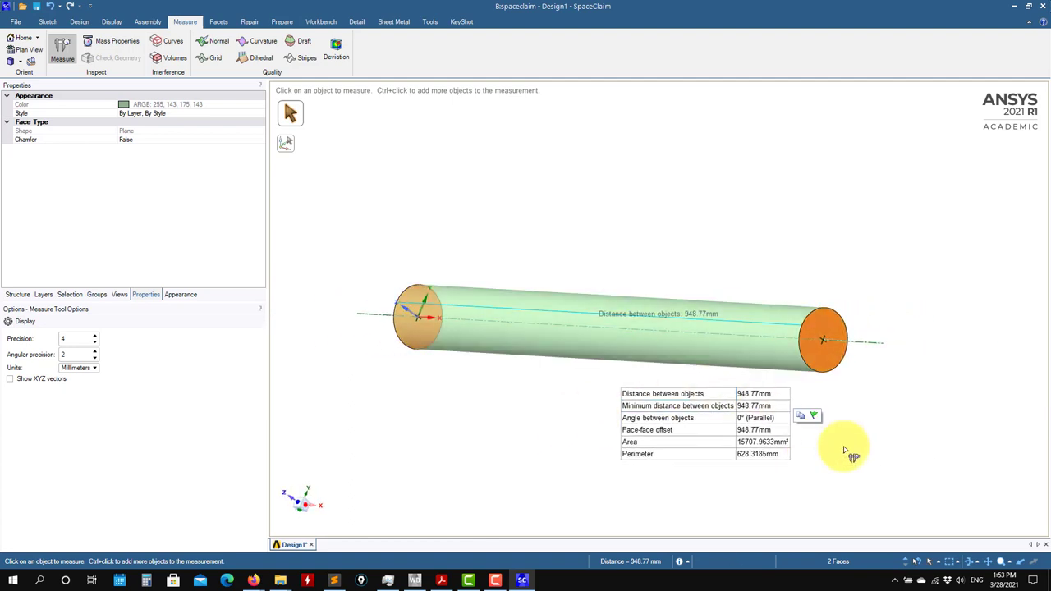
{"action": "left_click", "coordinate": [400, 380]}
{"action": "key", "text": "p"}
{"action": "key", "text": "Escape"}
Pull the cylinder's far end face outward to extend the solid by about 59 mm, and reselect that face.
{"action": "scroll", "coordinate": [563, 406], "scroll_direction": "down", "scroll_amount": 3}
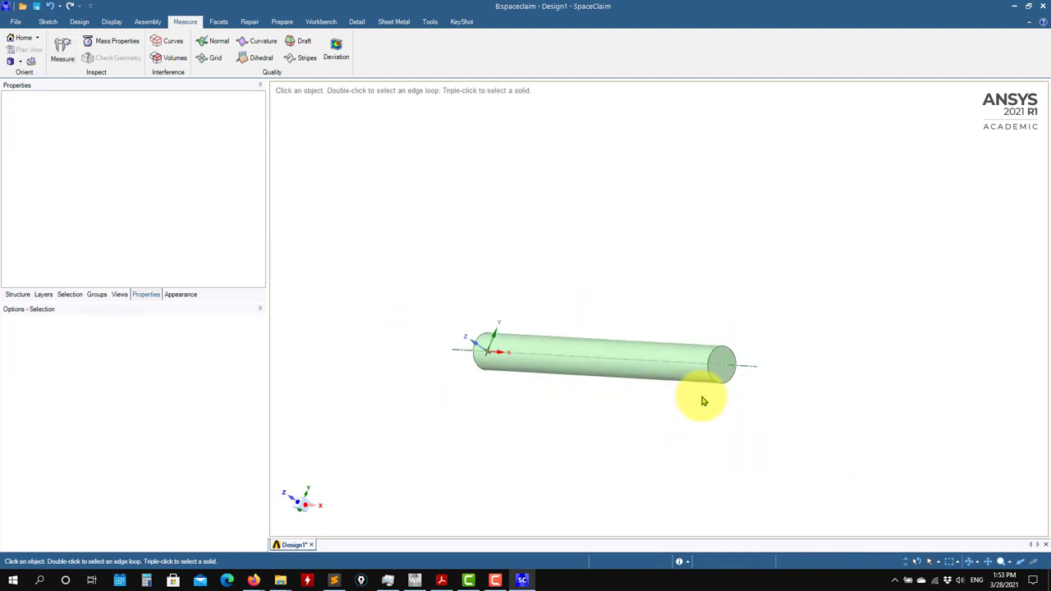
{"action": "scroll", "coordinate": [699, 398], "scroll_direction": "up", "scroll_amount": 3}
{"action": "left_click", "coordinate": [726, 354]}
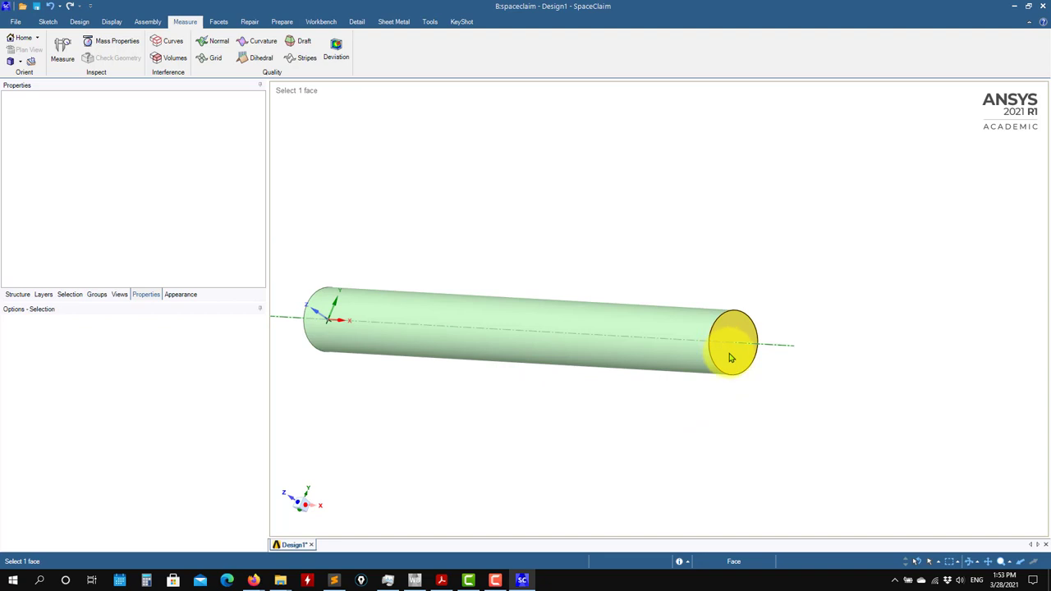
{"action": "left_click", "coordinate": [731, 357]}
{"action": "left_click", "coordinate": [79, 21]}
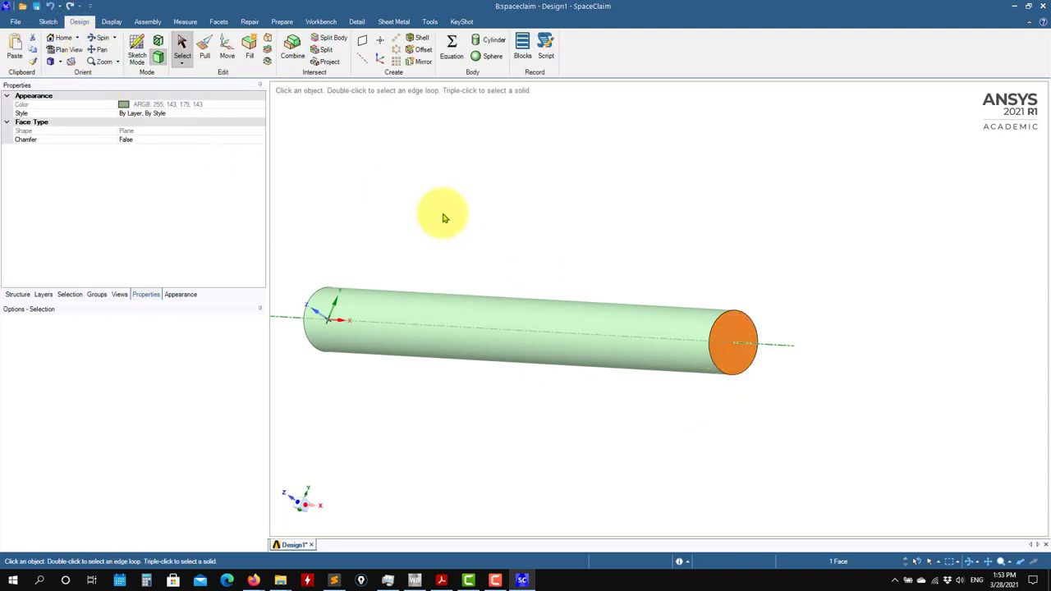
{"action": "left_click", "coordinate": [204, 50]}
{"action": "left_click_drag", "start_coordinate": [729, 357], "coordinate": [803, 374]}
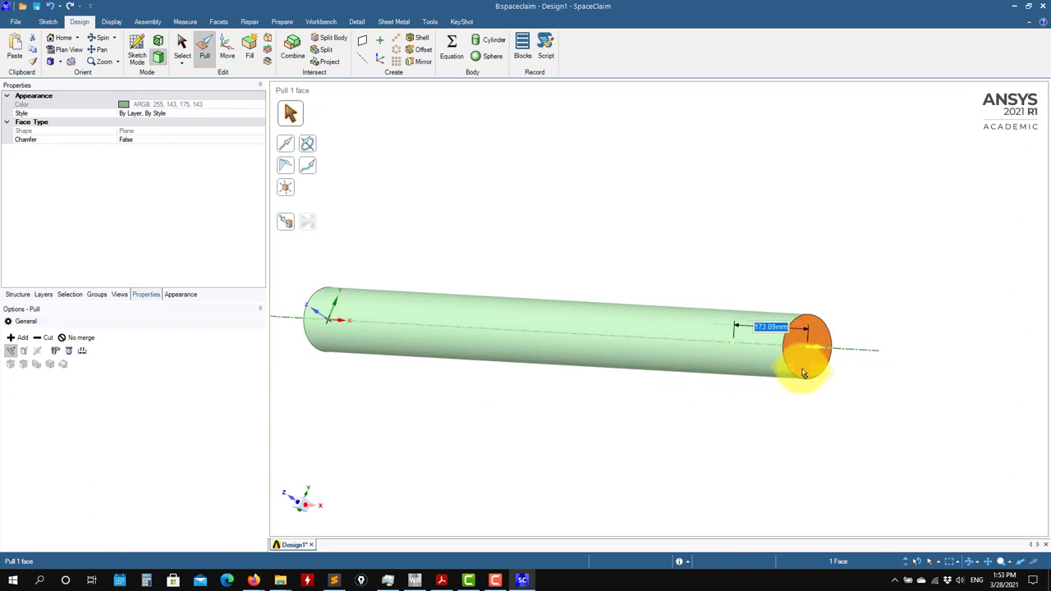
{"action": "left_click_drag", "start_coordinate": [803, 373], "coordinate": [753, 392]}
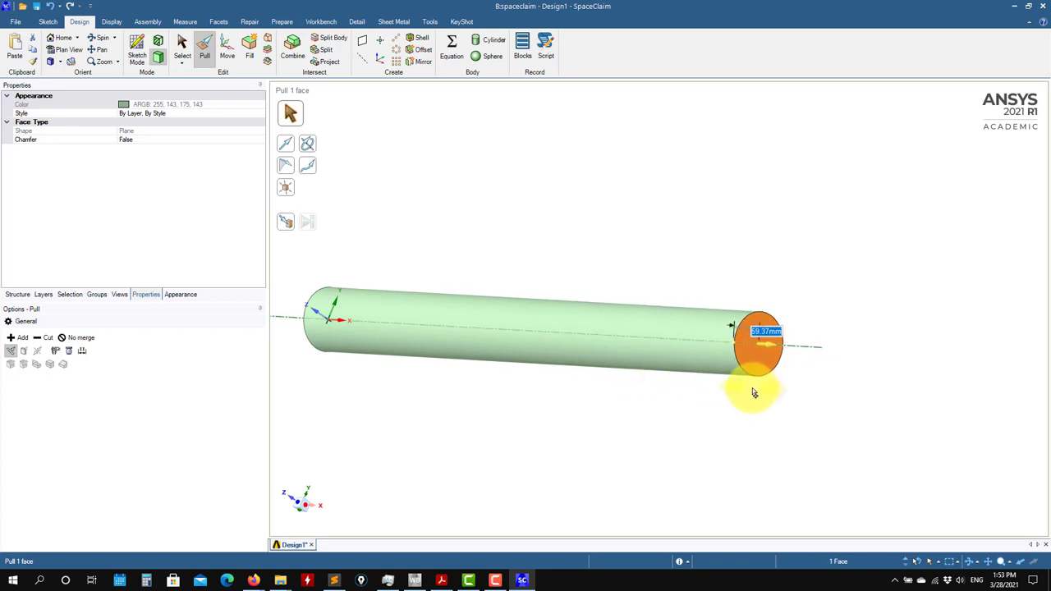
{"action": "left_click", "coordinate": [540, 404]}
{"action": "left_click", "coordinate": [774, 340]}
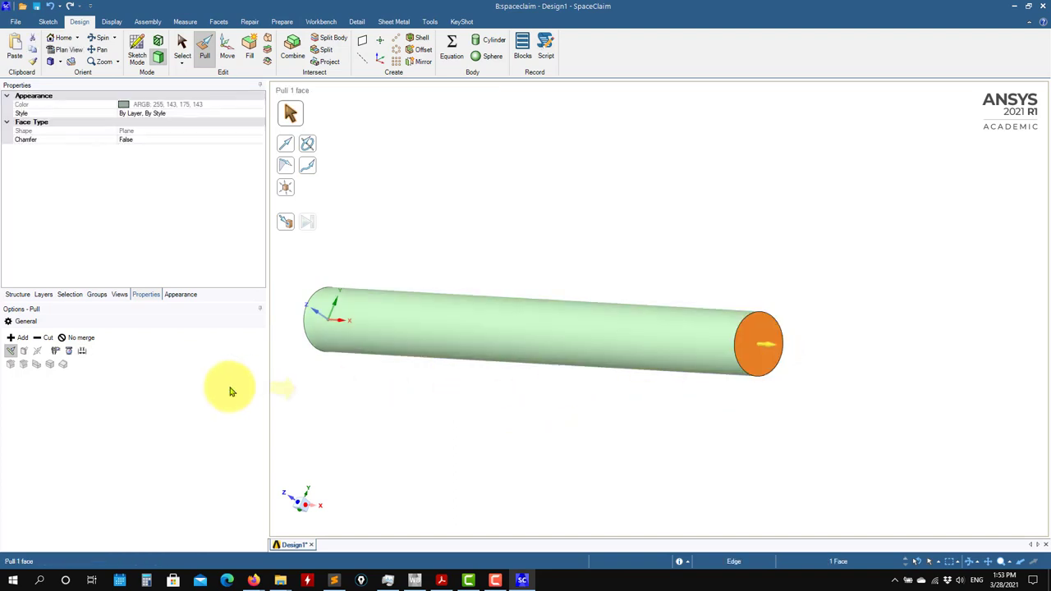
Add a Pull ruler dimension from the cylinder's end face at the origin to the far end face, and set it to 2000 mm.
{"action": "left_click", "coordinate": [82, 352]}
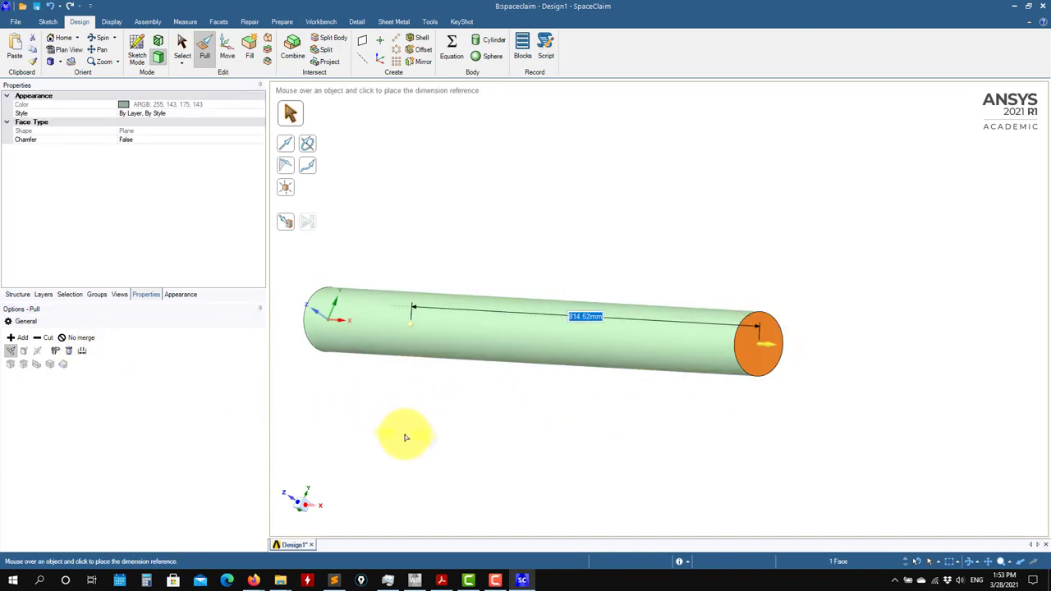
{"action": "middle_click_drag", "start_coordinate": [465, 445], "coordinate": [590, 460]}
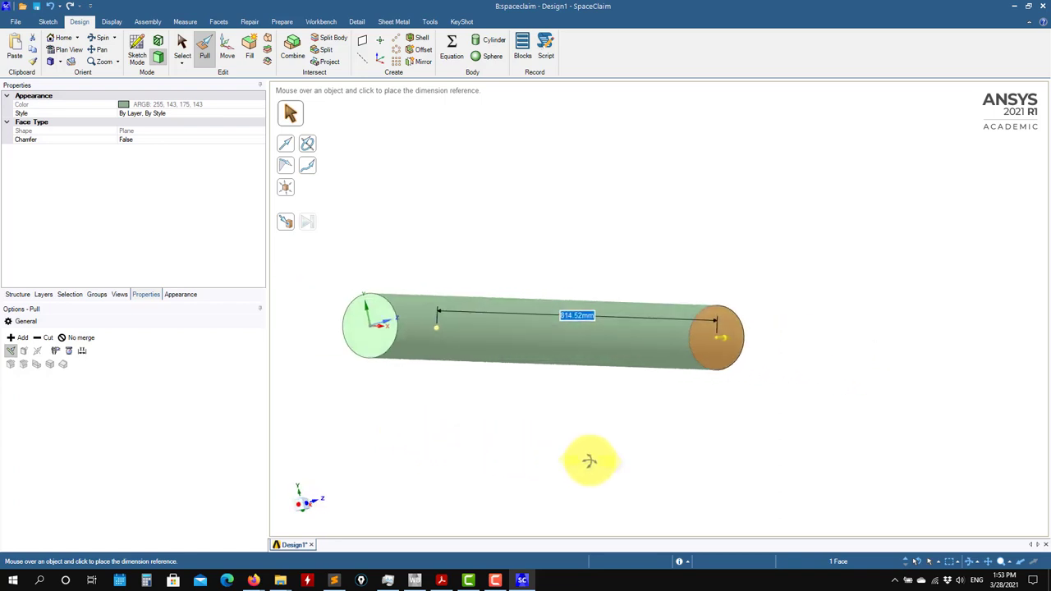
{"action": "left_click", "coordinate": [380, 345]}
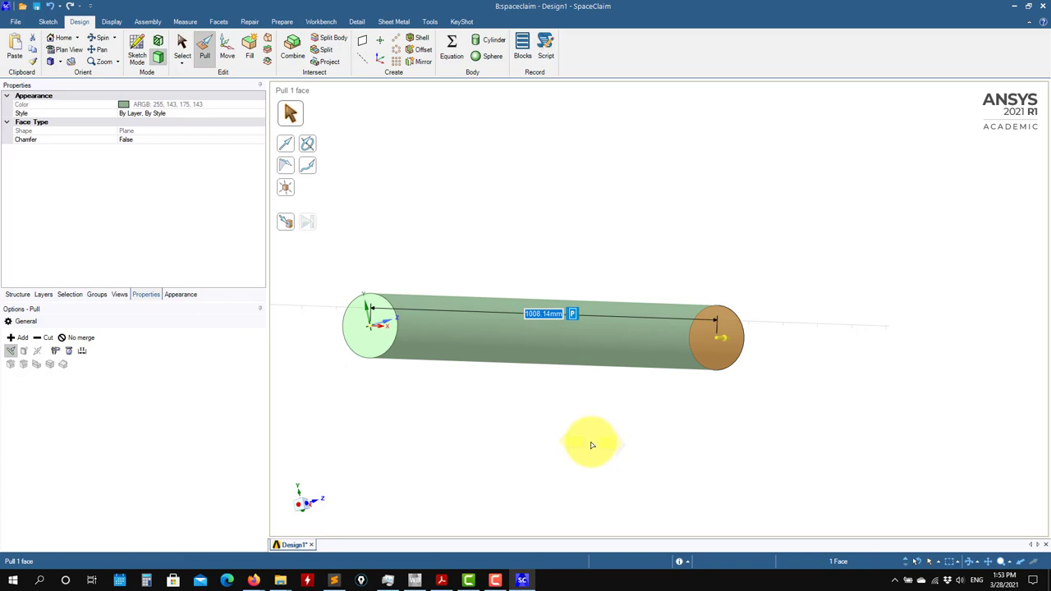
{"action": "type", "text": "2000"}
{"action": "key", "text": "Return"}
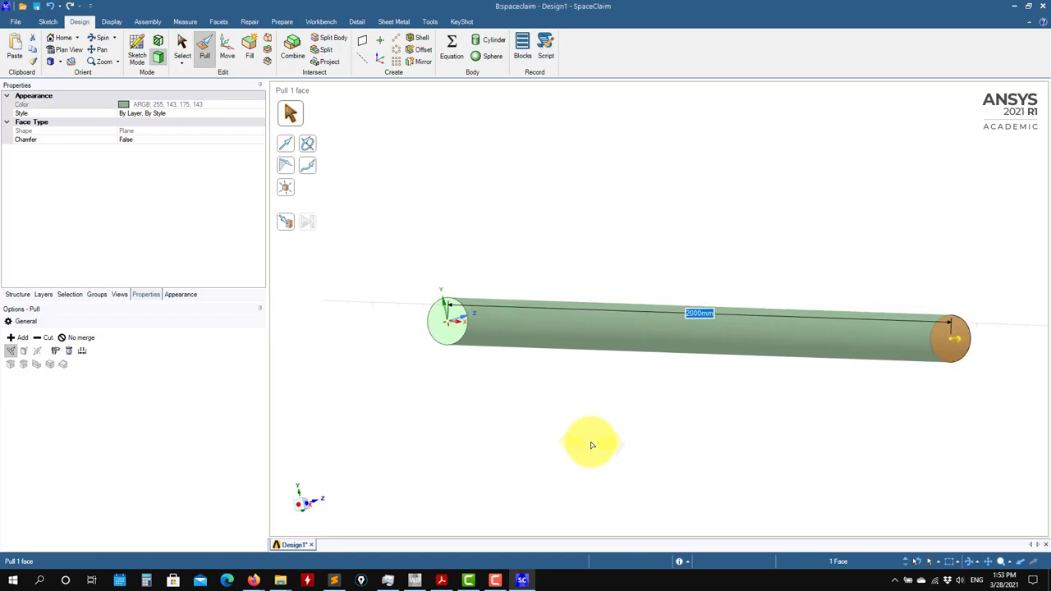
Change the cylinder's ruler length to 400 mm and from there to 7000 mm, and leave the Pull tool.
{"action": "type", "text": "400"}
{"action": "key", "text": "Return"}
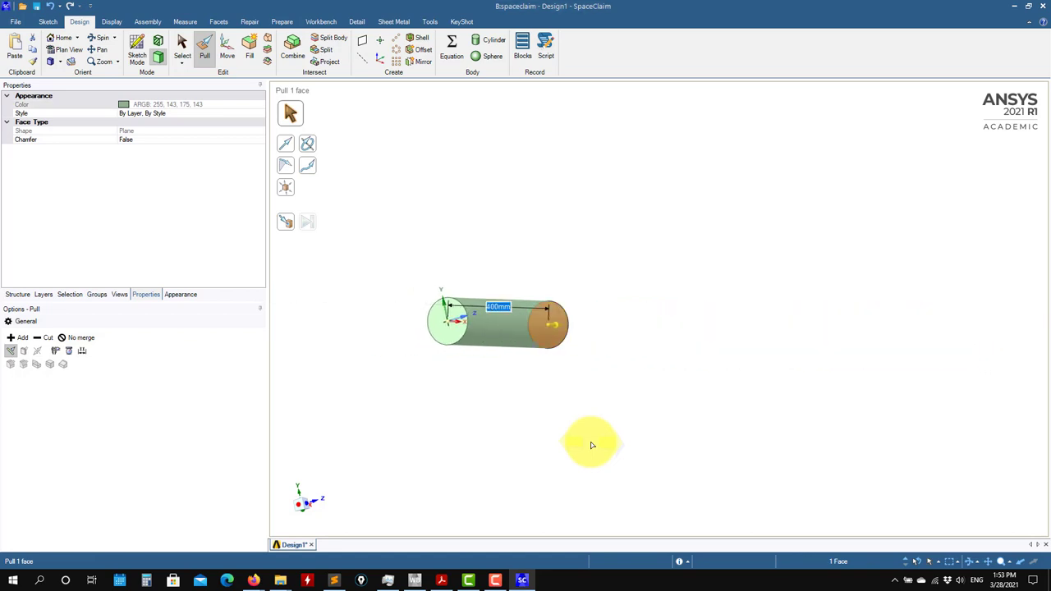
{"action": "type", "text": "7000"}
{"action": "key", "text": "Return"}
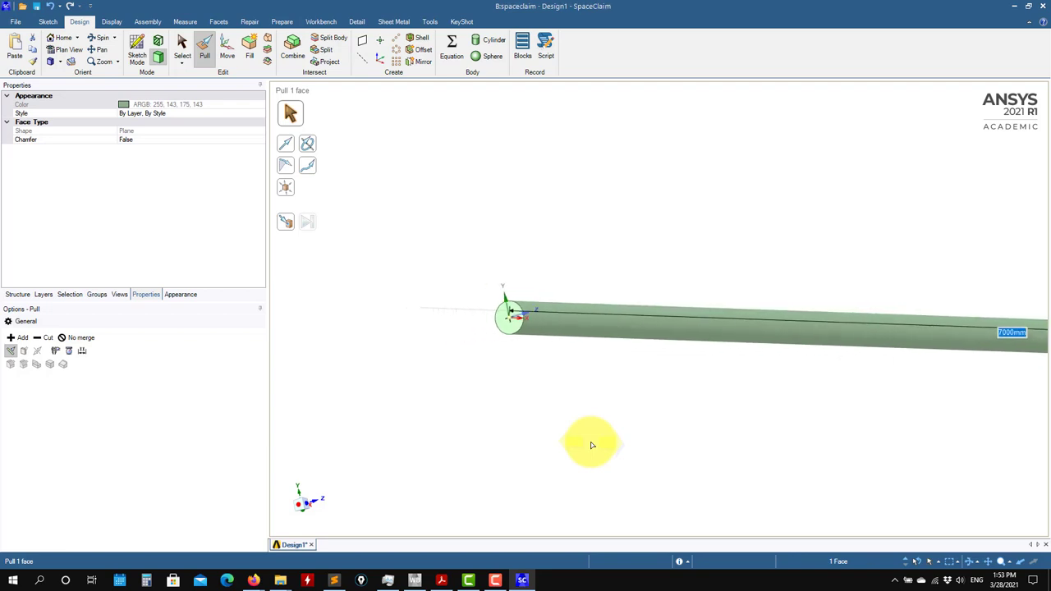
{"action": "middle_click_drag", "start_coordinate": [811, 393], "coordinate": [575, 424], "text": "ctrl"}
{"action": "scroll", "coordinate": [837, 417], "scroll_direction": "up", "scroll_amount": 3}
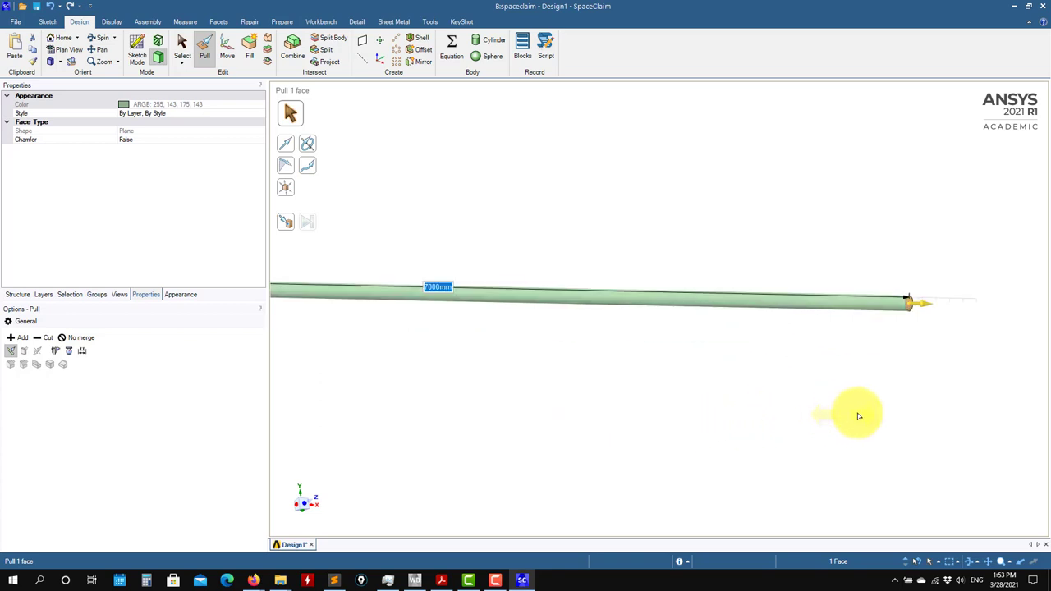
{"action": "middle_click_drag", "start_coordinate": [849, 396], "coordinate": [668, 409]}
{"action": "left_click", "coordinate": [675, 401]}
{"action": "key", "text": "s"}
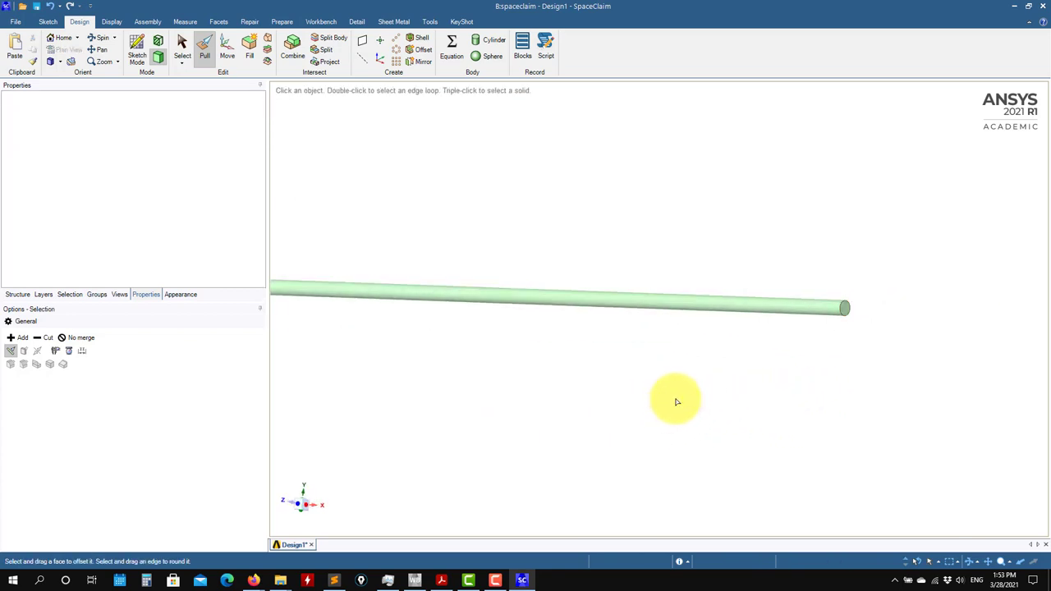
Pull the cylinder's curved side face outward and set its radius to 50 mm, and clear the selection.
{"action": "middle_click_drag", "start_coordinate": [736, 394], "coordinate": [741, 466]}
{"action": "scroll", "coordinate": [690, 448], "scroll_direction": "up", "scroll_amount": 3}
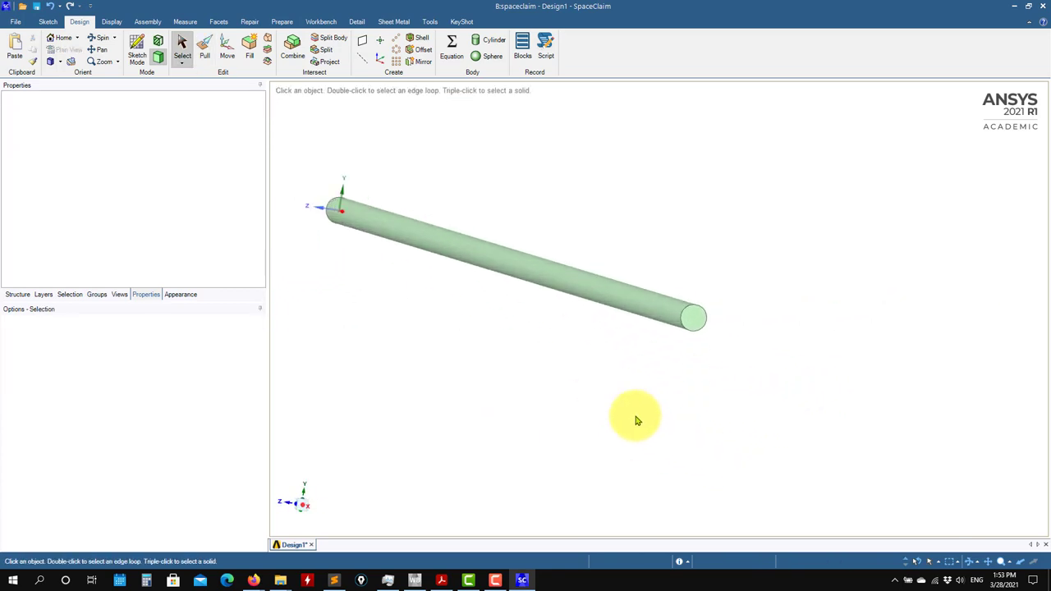
{"action": "scroll", "coordinate": [657, 386], "scroll_direction": "down", "scroll_amount": 1}
{"action": "left_click", "coordinate": [690, 374]}
{"action": "left_click_drag", "start_coordinate": [689, 371], "coordinate": [598, 310]}
{"action": "left_click", "coordinate": [379, 158]}
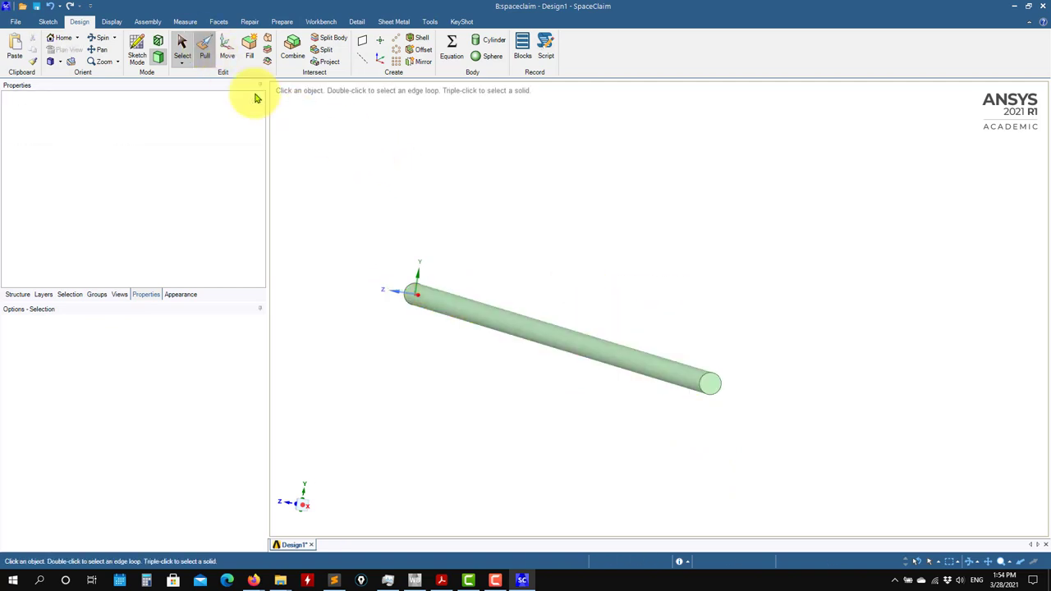
{"action": "left_click", "coordinate": [205, 49]}
{"action": "left_click", "coordinate": [680, 369]}
{"action": "left_click_drag", "start_coordinate": [599, 326], "coordinate": [514, 252]}
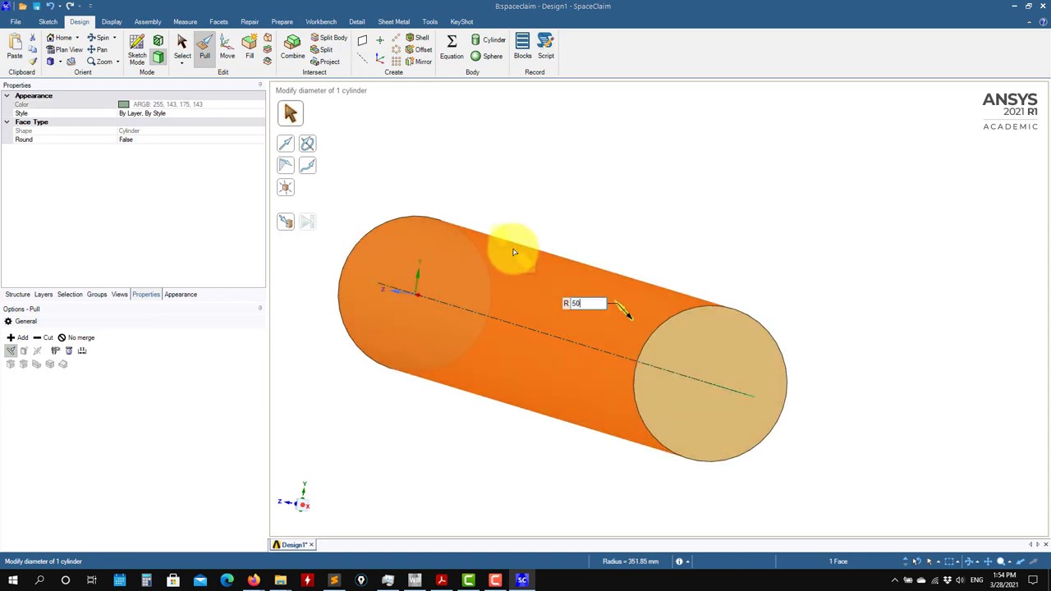
{"action": "key", "text": "Return"}
{"action": "left_click", "coordinate": [776, 493]}
{"action": "mouse_move", "coordinate": [654, 474]}
{"action": "middle_mouse_down"}
{"action": "mouse_move", "coordinate": [815, 461]}
{"action": "mouse_move", "coordinate": [610, 460]}
{"action": "mouse_move", "coordinate": [774, 445]}
{"action": "mouse_move", "coordinate": [689, 444]}
{"action": "mouse_move", "coordinate": [685, 394]}
{"action": "mouse_move", "coordinate": [835, 508]}
{"action": "mouse_move", "coordinate": [795, 458]}
{"action": "mouse_move", "coordinate": [761, 369]}
{"action": "middle_mouse_up"}
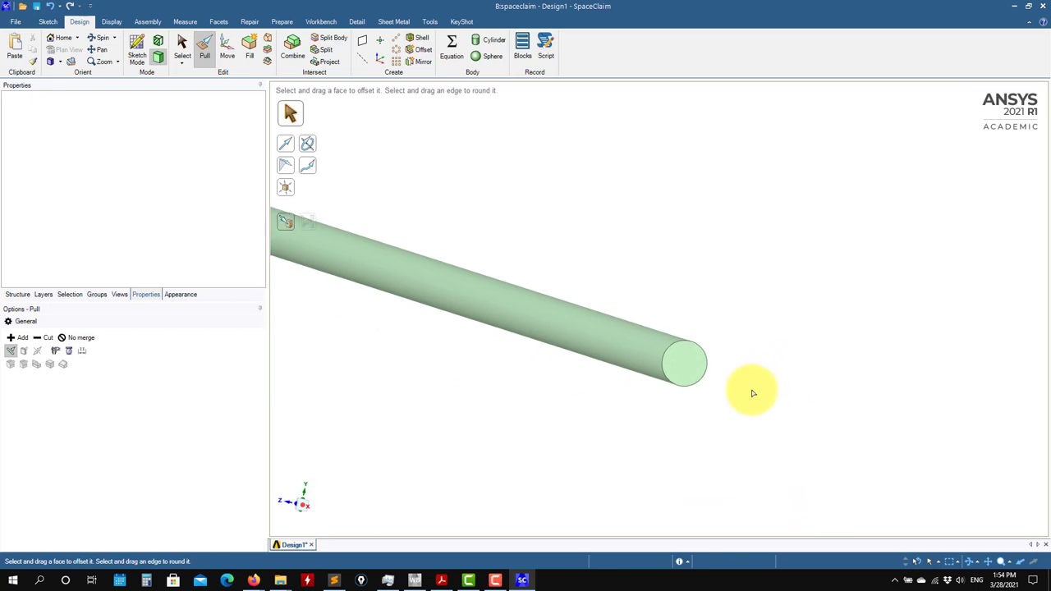
Start a sketch on the cylinder's far end face and draw a rectangle about 61 by 37 mm inside the circle.
{"action": "left_click", "coordinate": [688, 374]}
{"action": "left_click", "coordinate": [688, 374]}
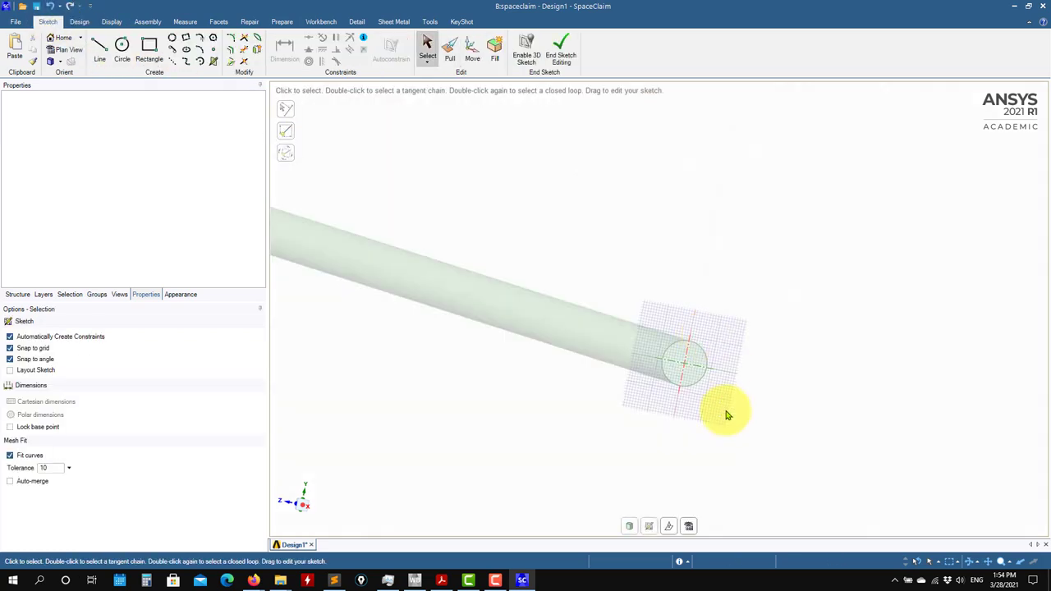
{"action": "scroll", "coordinate": [722, 447], "scroll_direction": "down", "scroll_amount": 5}
{"action": "scroll", "coordinate": [723, 432], "scroll_direction": "up", "scroll_amount": 3}
{"action": "scroll", "coordinate": [618, 351], "scroll_direction": "up", "scroll_amount": 2}
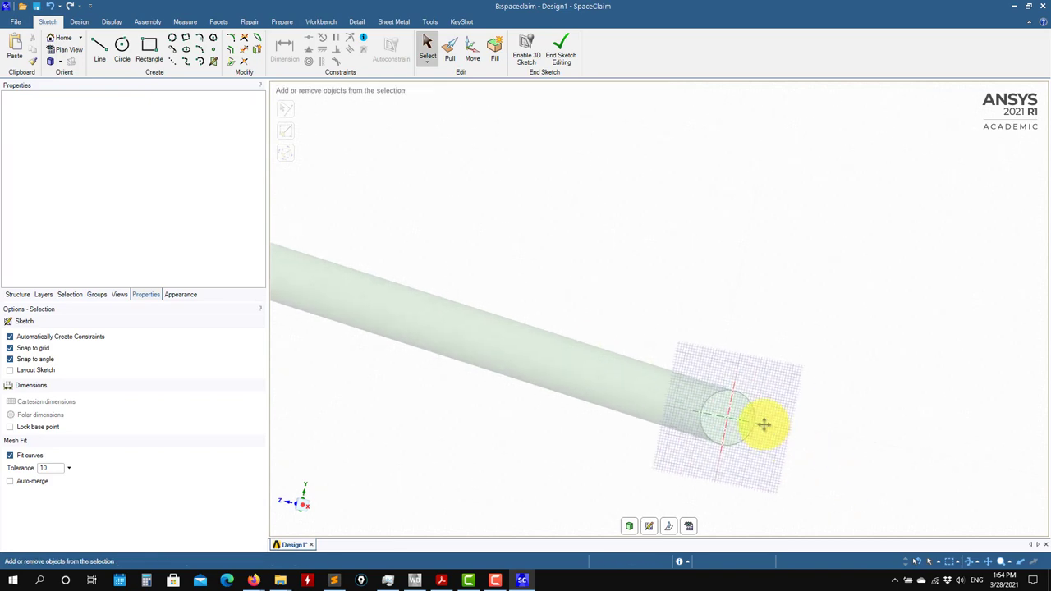
{"action": "left_click", "coordinate": [138, 60]}
{"action": "scroll", "coordinate": [681, 334], "scroll_direction": "up", "scroll_amount": 5}
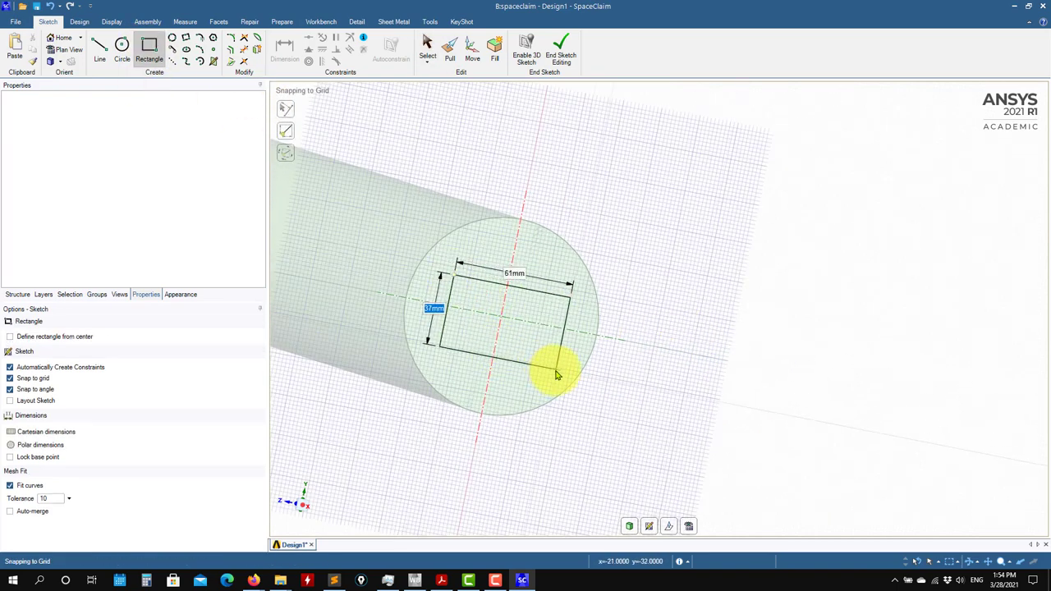
{"action": "left_click", "coordinate": [559, 370]}
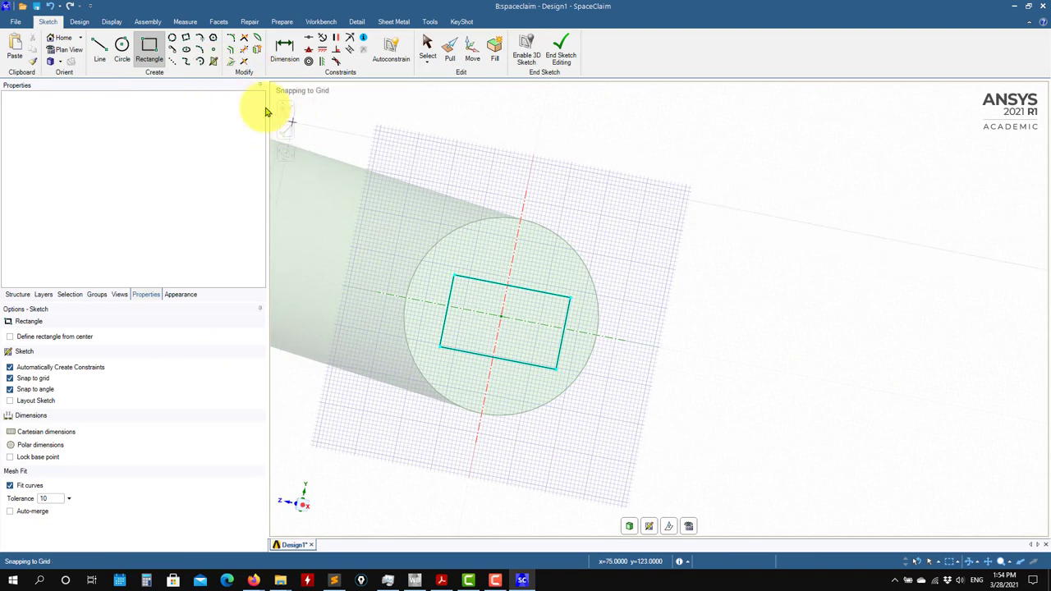
Dimension the rectangle's width and height and set both values to 40 mm.
{"action": "left_click", "coordinate": [284, 48]}
{"action": "left_click", "coordinate": [509, 276]}
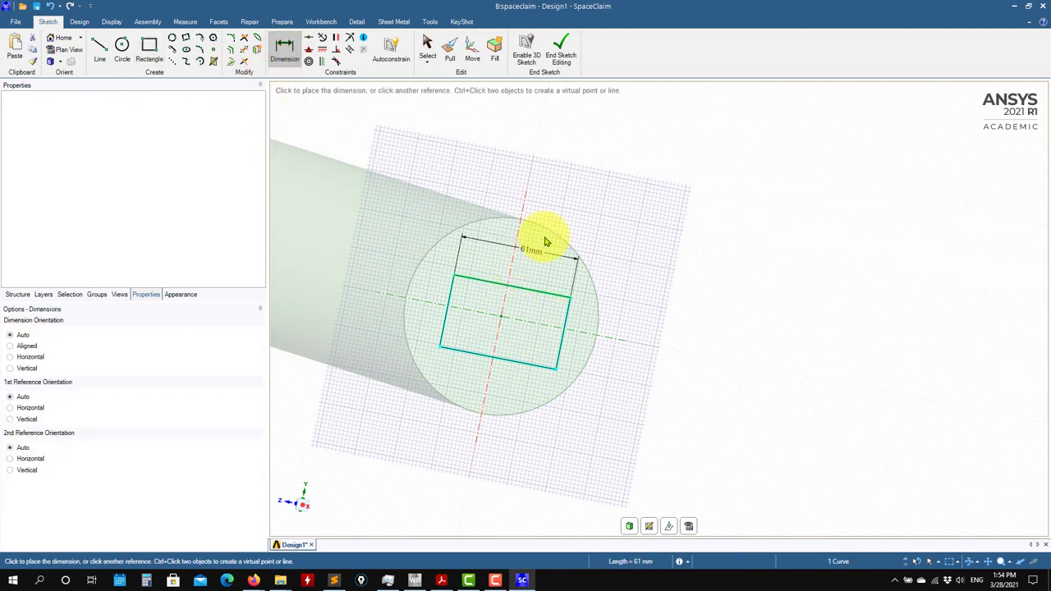
{"action": "left_click", "coordinate": [573, 179]}
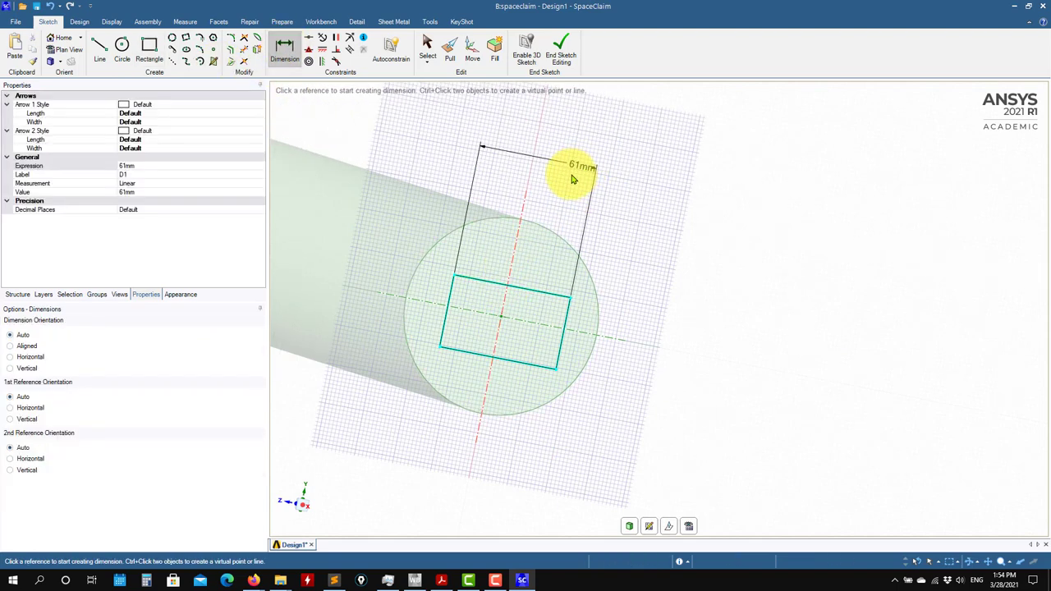
{"action": "left_click", "coordinate": [165, 192]}
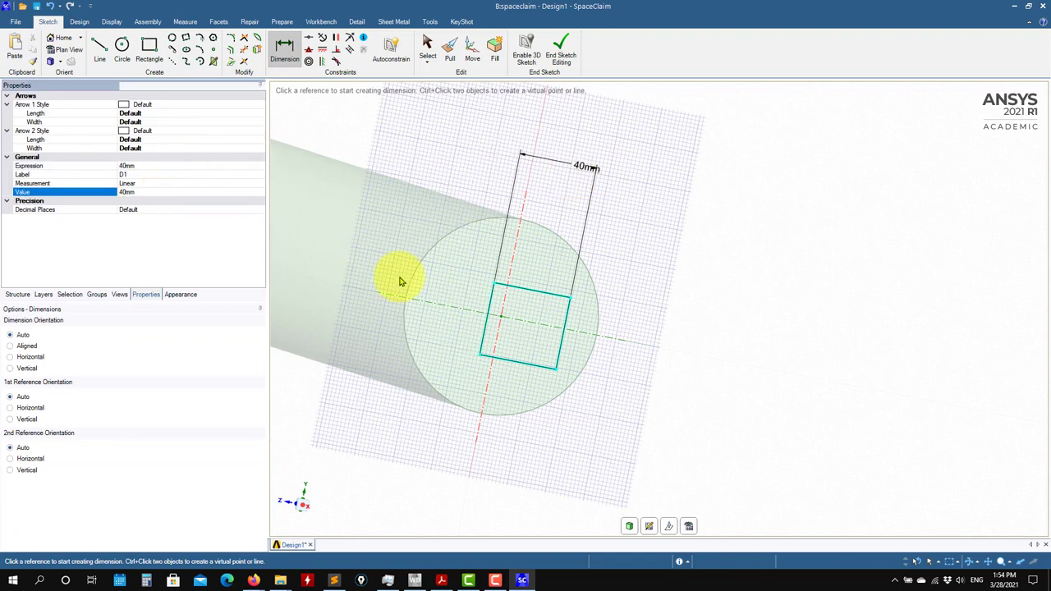
{"action": "left_click", "coordinate": [578, 359]}
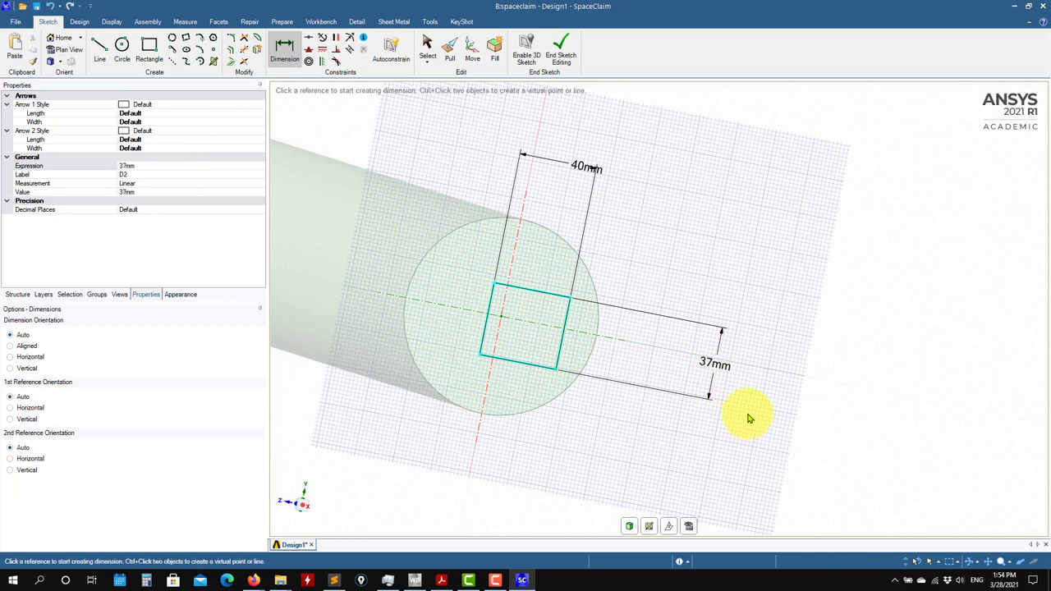
{"action": "left_click", "coordinate": [154, 191]}
{"action": "type", "text": "4"}
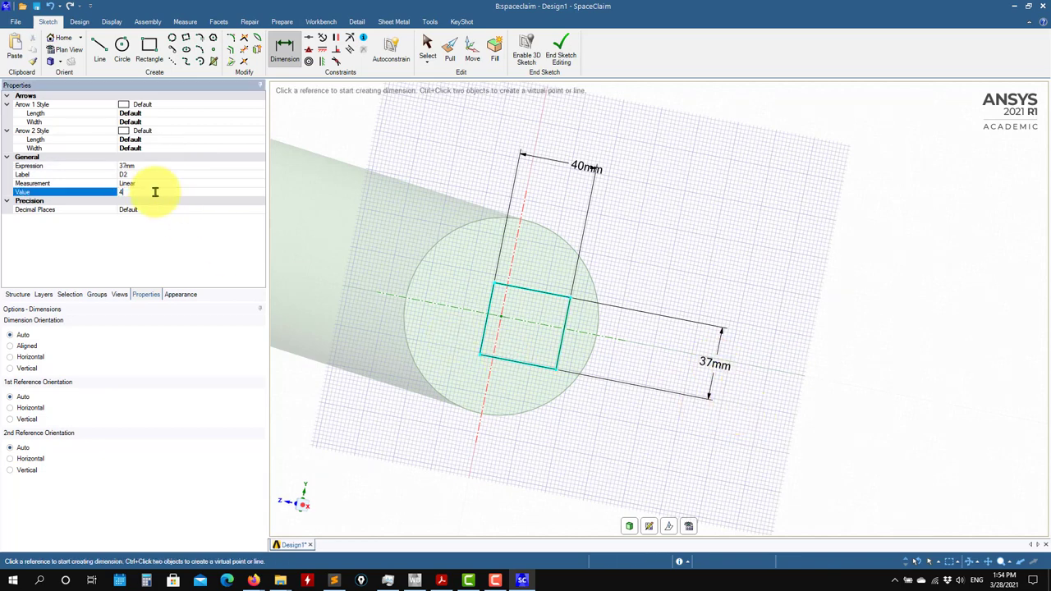
{"action": "type", "text": "0"}
{"action": "key", "text": "Return"}
Dimension the horizontal distance from the square's left edge to the circle and set it to 40 mm.
{"action": "left_click", "coordinate": [474, 343]}
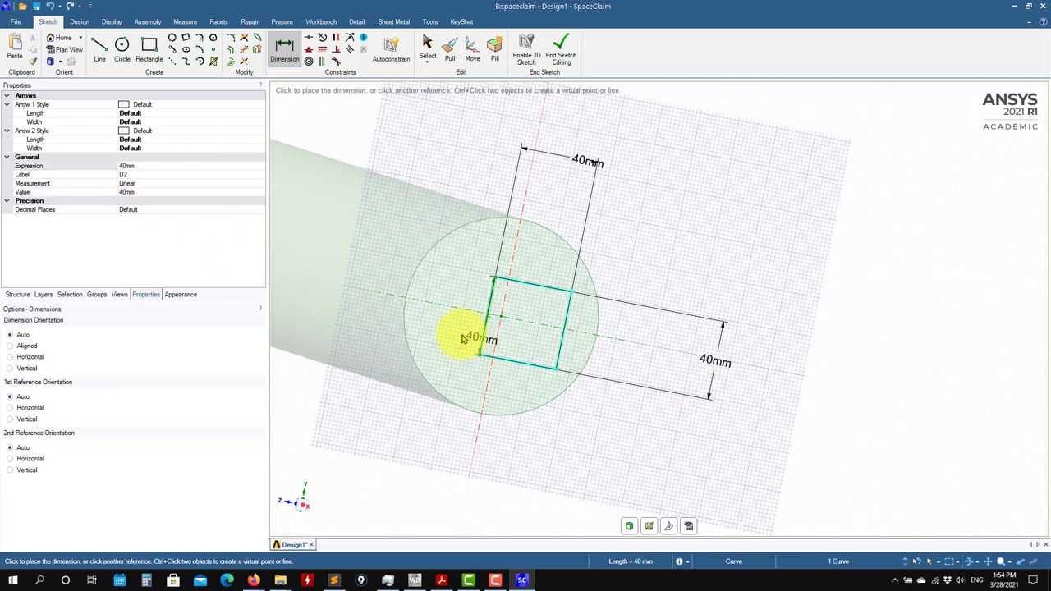
{"action": "left_click", "coordinate": [411, 304]}
{"action": "left_click", "coordinate": [355, 447]}
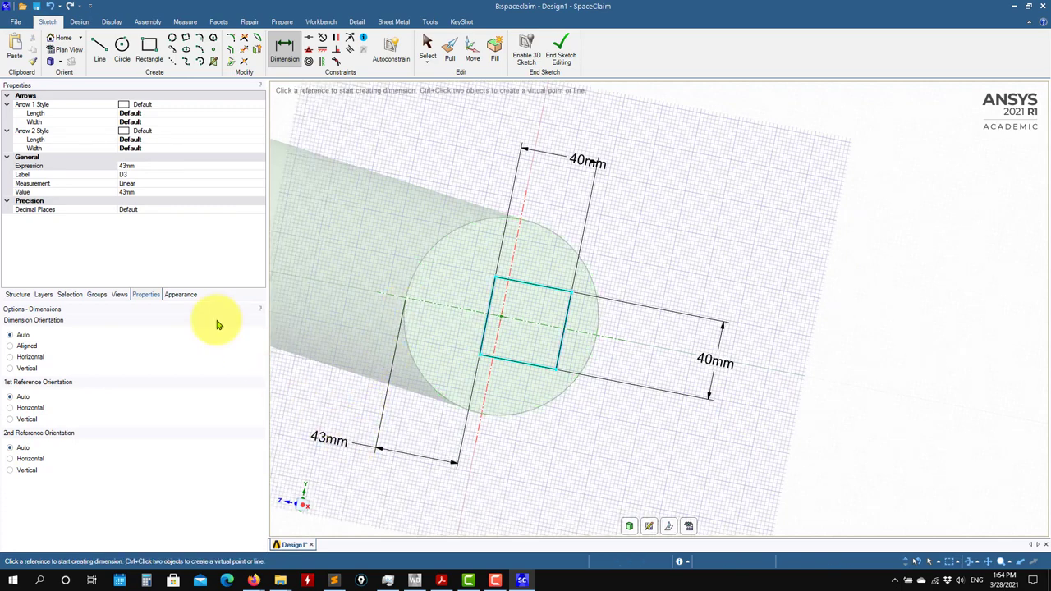
{"action": "left_click", "coordinate": [150, 194]}
{"action": "key", "text": "Return"}
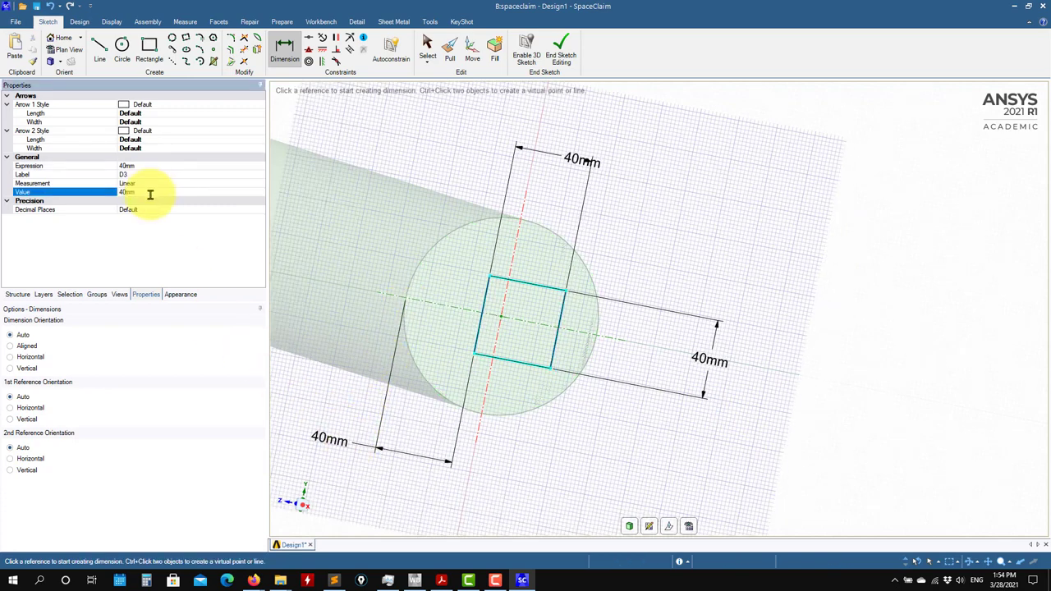
Dimension the distance from the square's bottom edge to the circle and set it to 30 mm.
{"action": "left_click", "coordinate": [531, 371]}
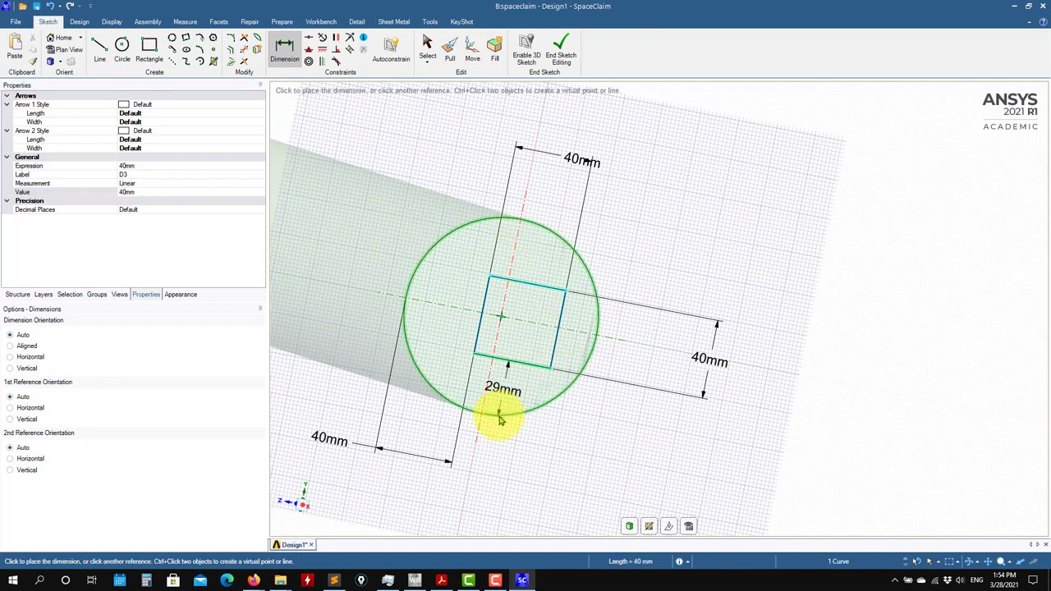
{"action": "left_click", "coordinate": [492, 416]}
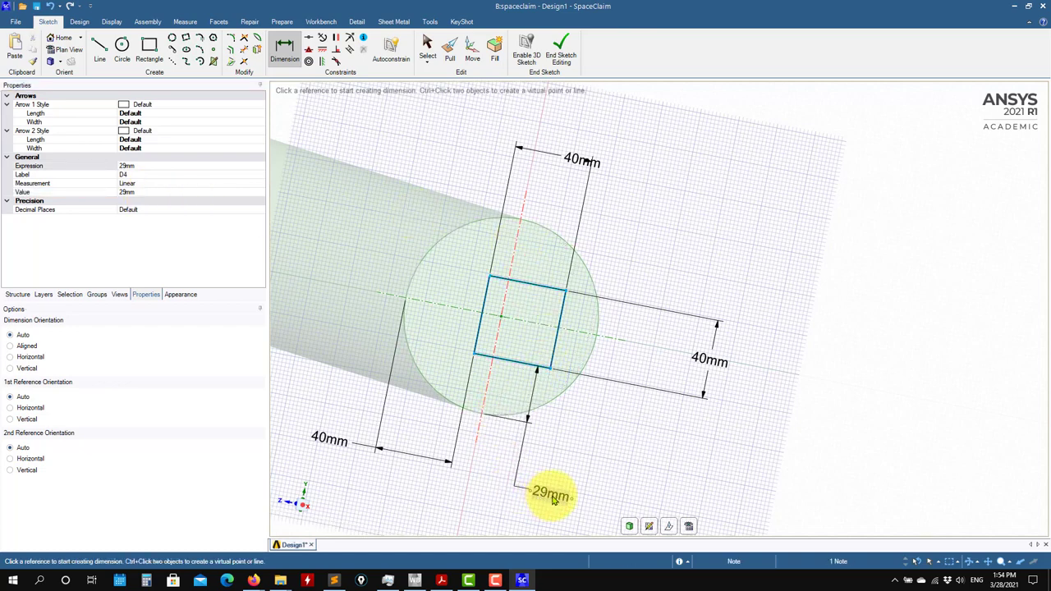
{"action": "left_click", "coordinate": [554, 499]}
{"action": "left_click", "coordinate": [144, 191]}
{"action": "type", "text": "30"}
{"action": "key", "text": "Return"}
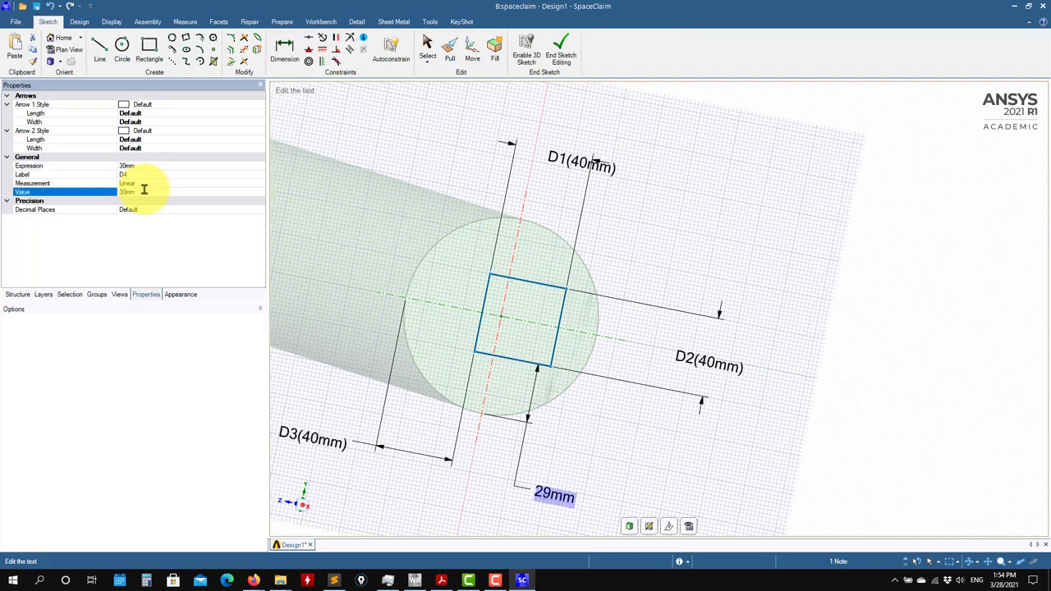
Leave the sketch with the Pull tool and pull the square face into the cylinder to cut a pocket about 483 mm deep.
{"action": "scroll", "coordinate": [698, 319], "scroll_direction": "down", "scroll_amount": 2}
{"action": "scroll", "coordinate": [730, 320], "scroll_direction": "up", "scroll_amount": 3}
{"action": "mouse_move", "coordinate": [794, 333]}
{"action": "middle_mouse_down"}
{"action": "mouse_move", "coordinate": [711, 305]}
{"action": "mouse_move", "coordinate": [750, 293]}
{"action": "mouse_move", "coordinate": [797, 249]}
{"action": "mouse_move", "coordinate": [747, 388]}
{"action": "middle_mouse_up"}
{"action": "scroll", "coordinate": [768, 393], "scroll_direction": "down", "scroll_amount": 3}
{"action": "scroll", "coordinate": [770, 394], "scroll_direction": "up", "scroll_amount": 4}
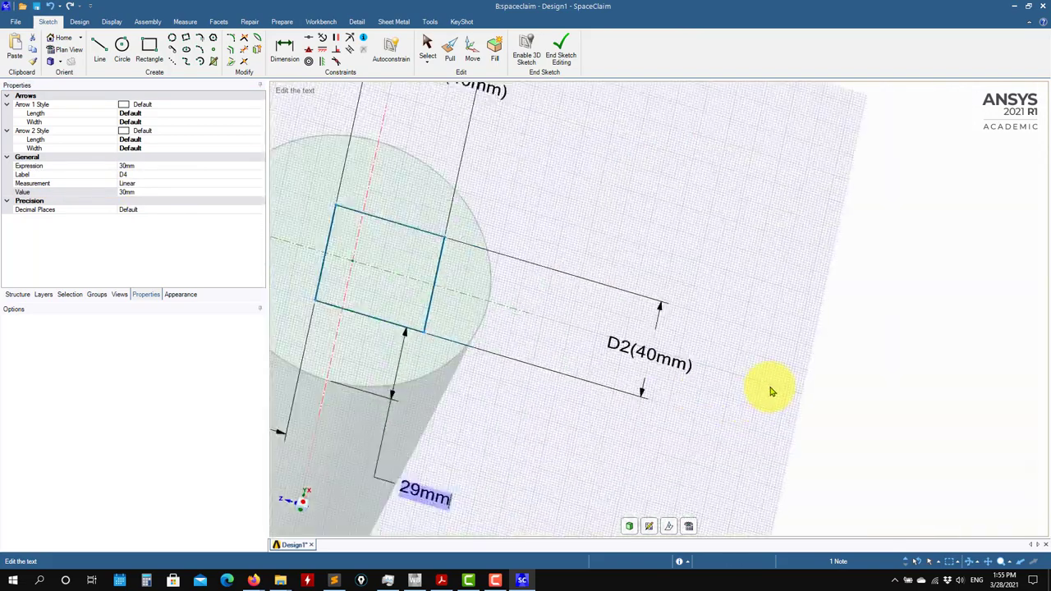
{"action": "scroll", "coordinate": [771, 394], "scroll_direction": "down", "scroll_amount": 4}
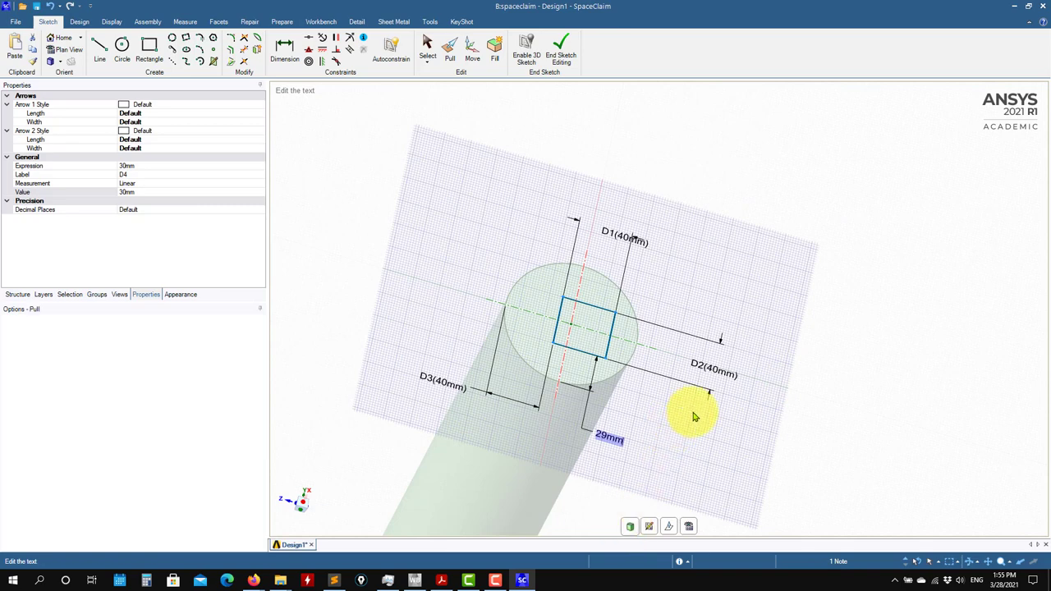
{"action": "key", "text": "p"}
{"action": "mouse_move", "coordinate": [670, 427]}
{"action": "middle_mouse_down"}
{"action": "mouse_move", "coordinate": [708, 314]}
{"action": "mouse_move", "coordinate": [688, 379]}
{"action": "mouse_move", "coordinate": [665, 345]}
{"action": "middle_mouse_up"}
{"action": "left_click", "coordinate": [625, 271]}
{"action": "left_click_drag", "start_coordinate": [626, 283], "coordinate": [644, 450]}
{"action": "middle_click_drag", "start_coordinate": [657, 441], "coordinate": [729, 404]}
{"action": "scroll", "coordinate": [631, 426], "scroll_direction": "down", "scroll_amount": 5}
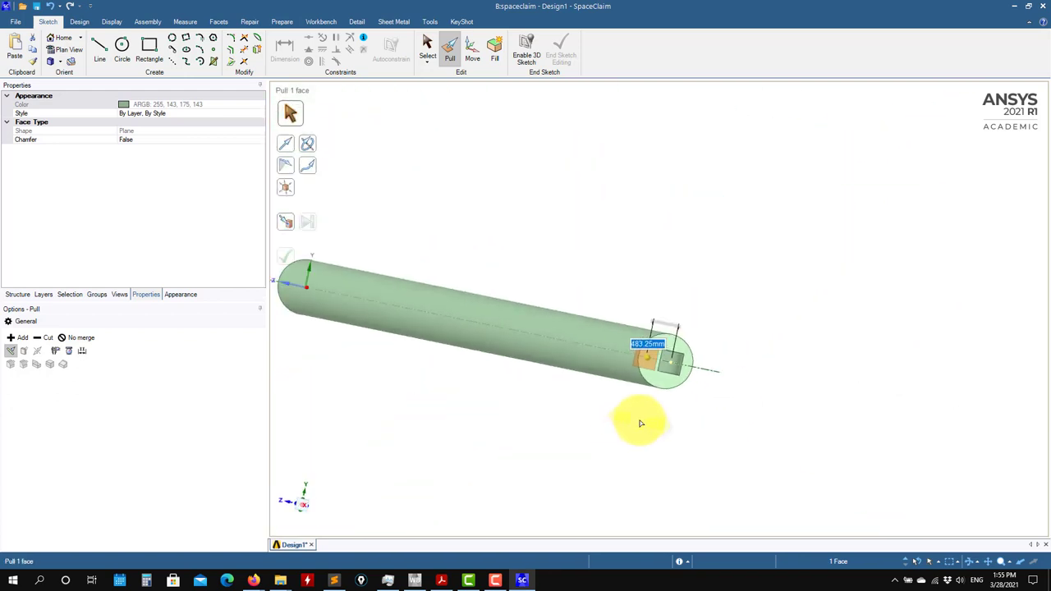
Extend the square cut up to the cylinder's end face at the origin with Up To, and undo both cuts.
{"action": "middle_click_drag", "start_coordinate": [424, 429], "coordinate": [738, 476]}
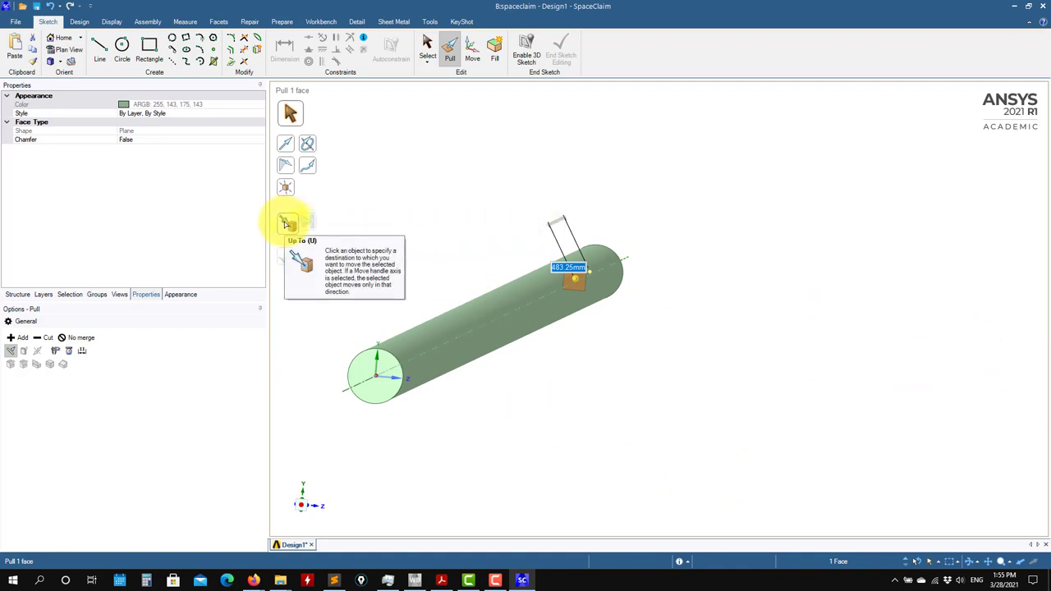
{"action": "left_click", "coordinate": [286, 224]}
{"action": "left_click", "coordinate": [374, 392]}
{"action": "middle_click_drag", "start_coordinate": [411, 440], "coordinate": [438, 443]}
{"action": "key", "text": "ctrl+z"}
{"action": "key", "text": "ctrl+z"}
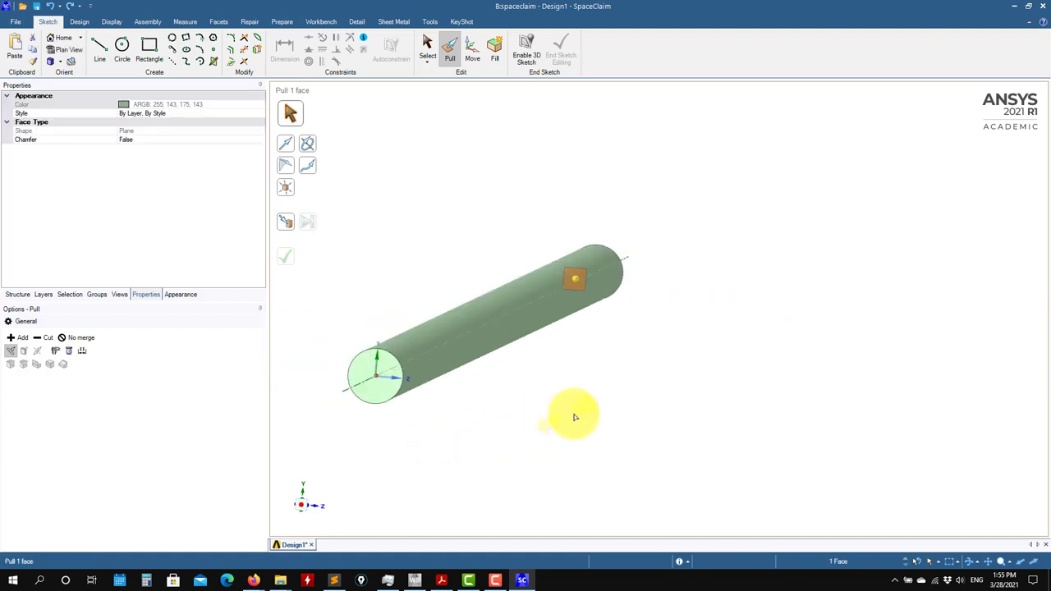
Pull the square face outward from the cylinder's end to form a projecting square bar, and show the structure tree.
{"action": "middle_click_drag", "start_coordinate": [630, 413], "coordinate": [650, 432]}
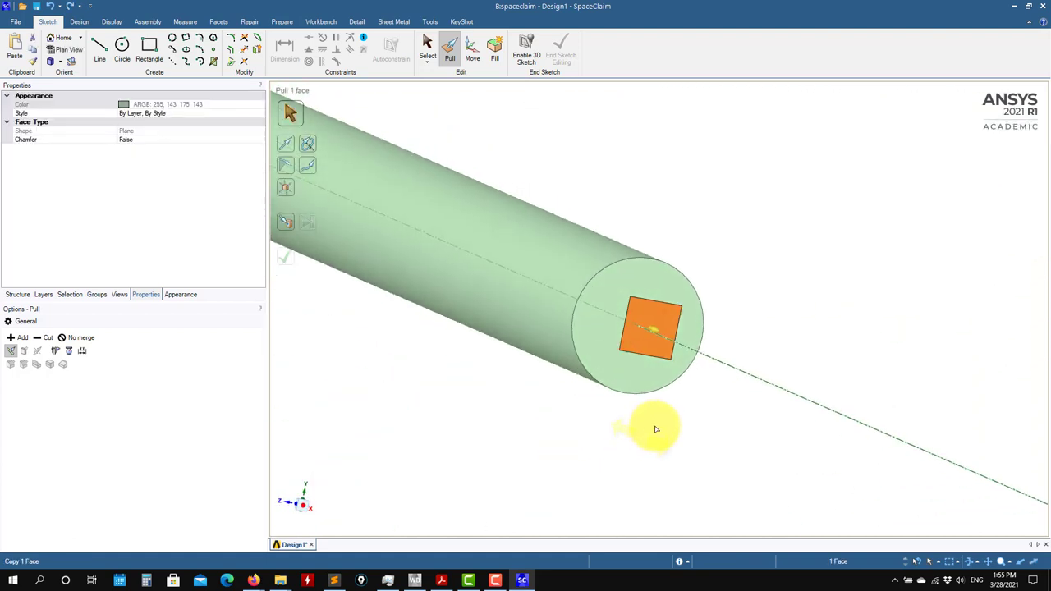
{"action": "left_click_drag", "start_coordinate": [655, 351], "coordinate": [961, 375]}
{"action": "middle_click_drag", "start_coordinate": [664, 424], "coordinate": [649, 383]}
{"action": "left_click", "coordinate": [675, 379]}
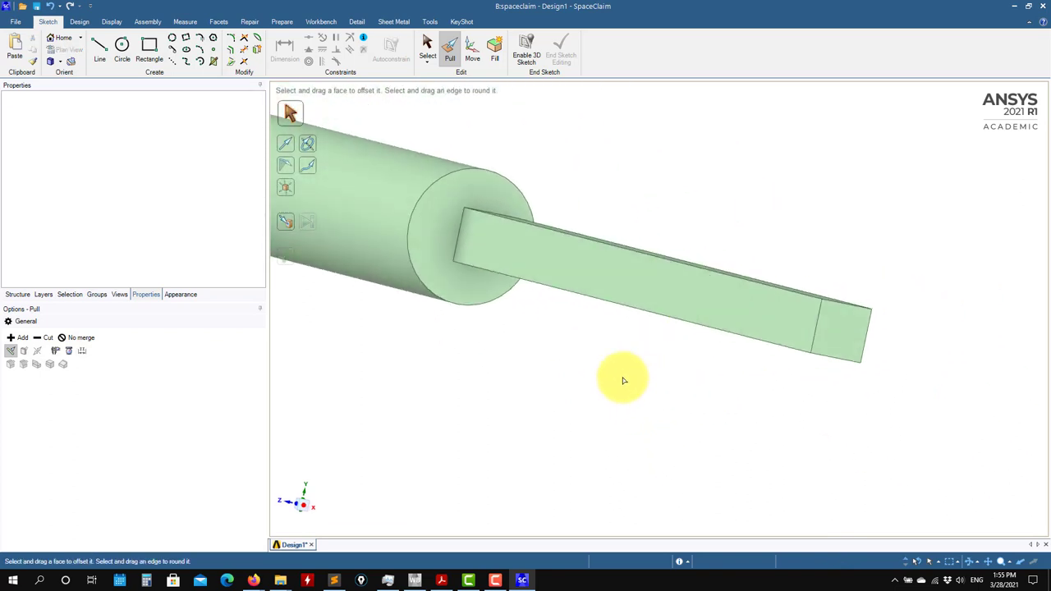
{"action": "left_click", "coordinate": [19, 297]}
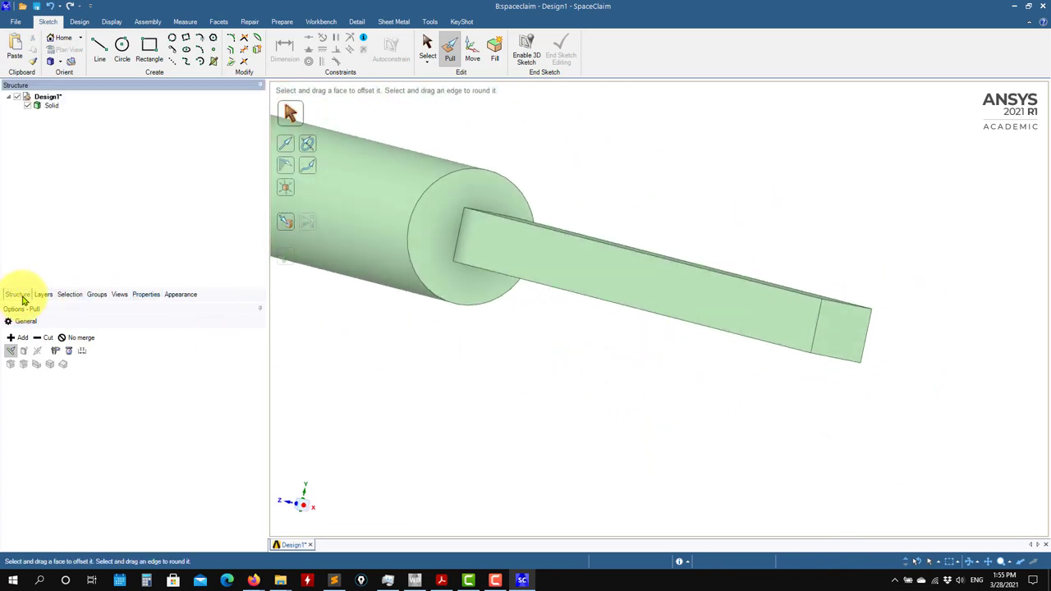
Split the solid with Split Body at the cylinder's end face, separating the square bar from the cylinder.
{"action": "scroll", "coordinate": [486, 433], "scroll_direction": "down", "scroll_amount": 4}
{"action": "middle_click_drag", "start_coordinate": [549, 429], "coordinate": [823, 448], "text": "shift"}
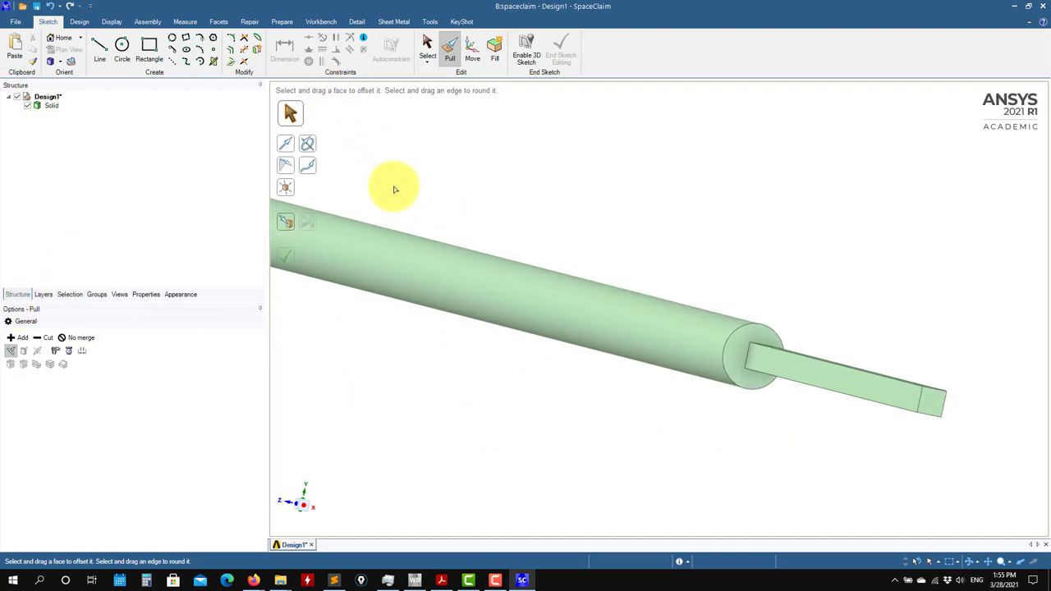
{"action": "left_click", "coordinate": [82, 23]}
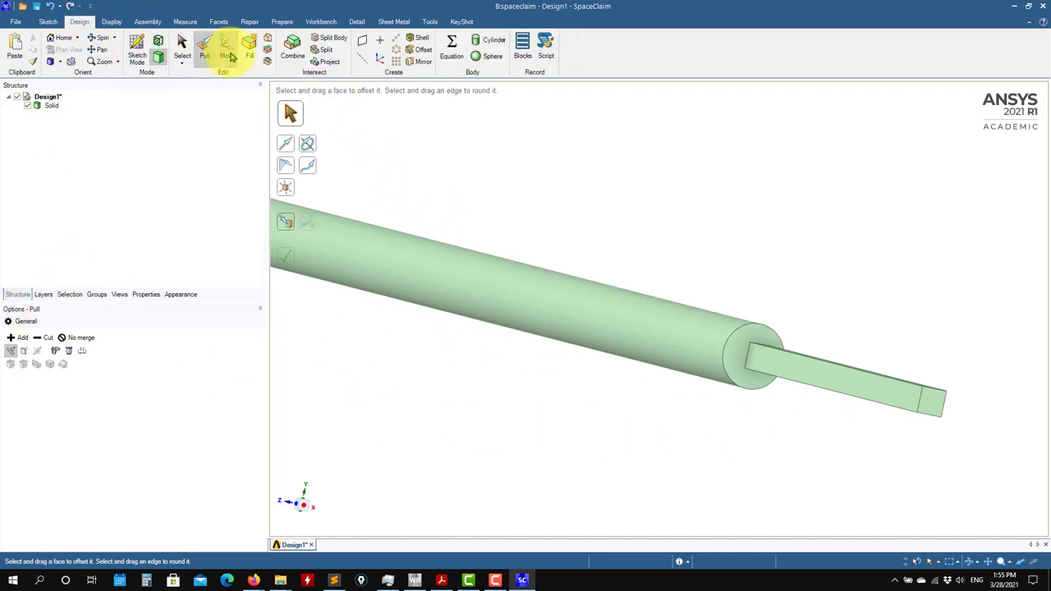
{"action": "left_click", "coordinate": [634, 314]}
{"action": "left_click", "coordinate": [737, 355]}
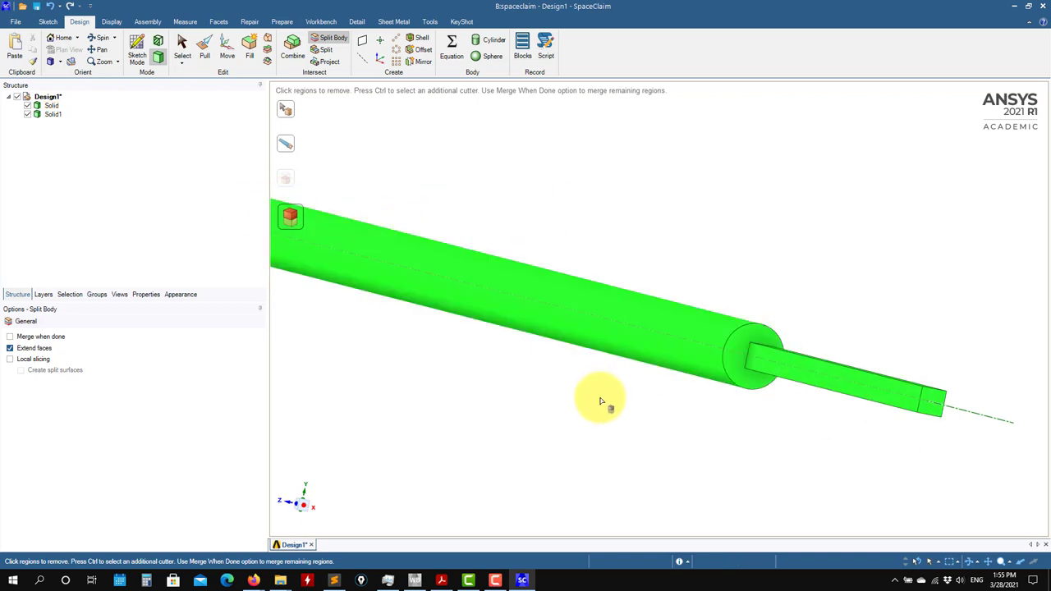
{"action": "key", "text": "Escape"}
Highlight the square bar and the cylinder in turn from the structure tree, and dismiss the physics suppression notice.
{"action": "left_click", "coordinate": [51, 115]}
{"action": "left_click", "coordinate": [51, 115]}
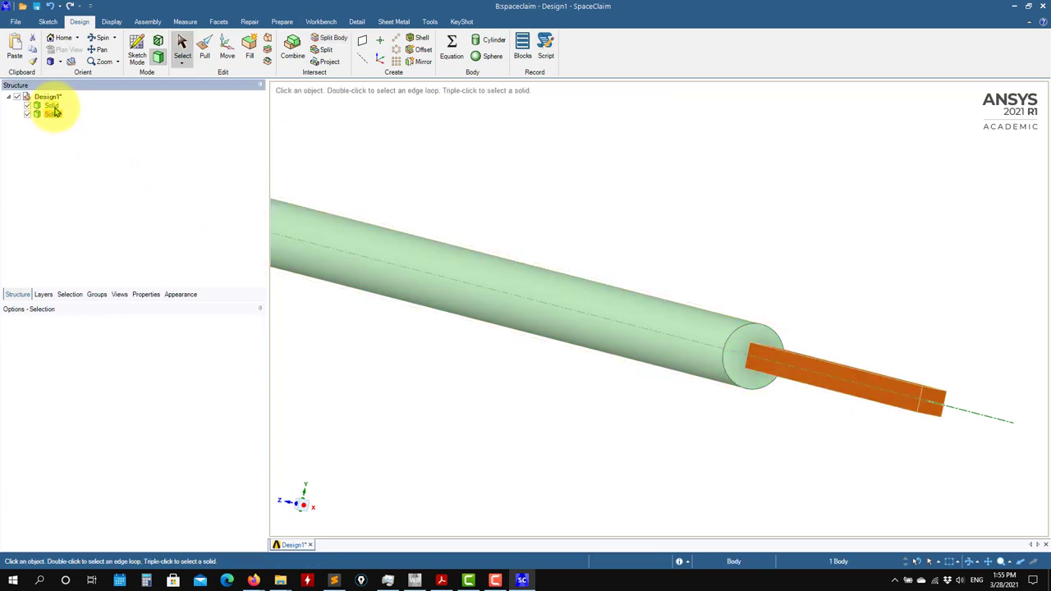
{"action": "left_click", "coordinate": [51, 105]}
{"action": "left_click", "coordinate": [27, 115]}
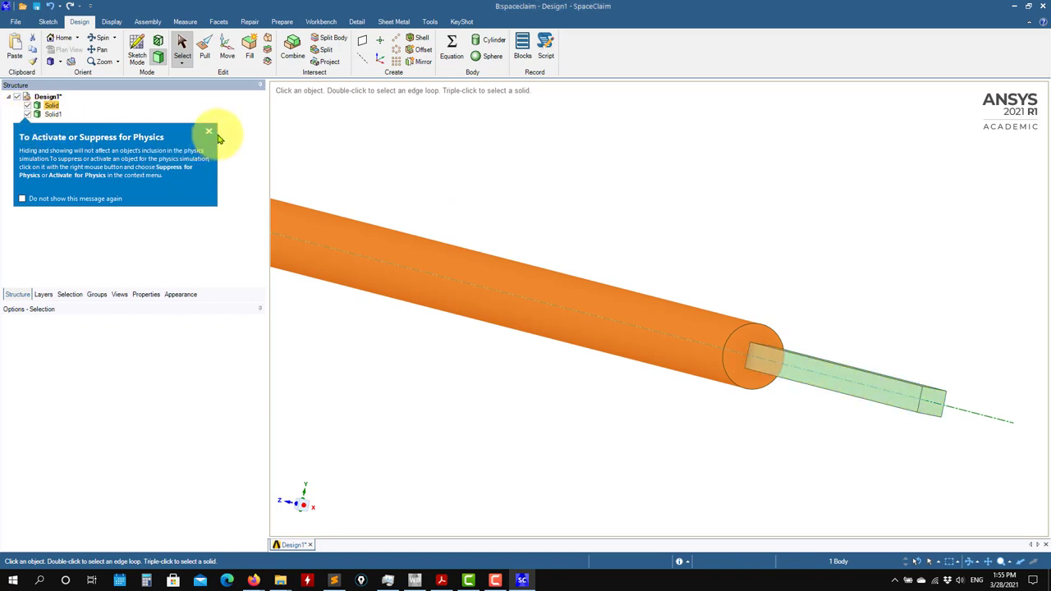
{"action": "left_click", "coordinate": [211, 134]}
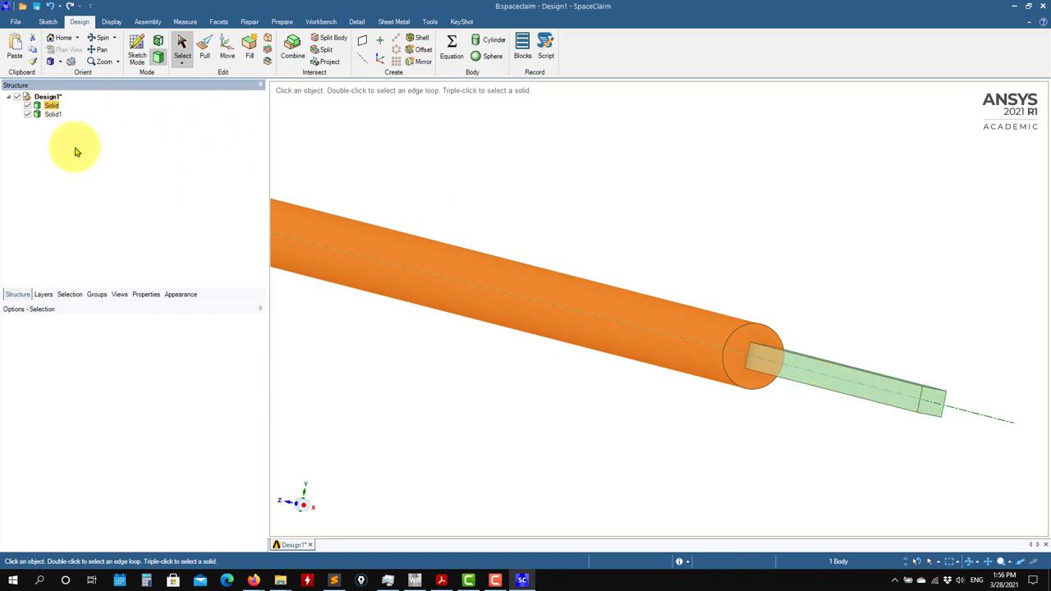
Hide the square bar's body, Solid1, keeping the cylinder shown.
{"action": "scroll", "coordinate": [657, 235], "scroll_direction": "down", "scroll_amount": 3}
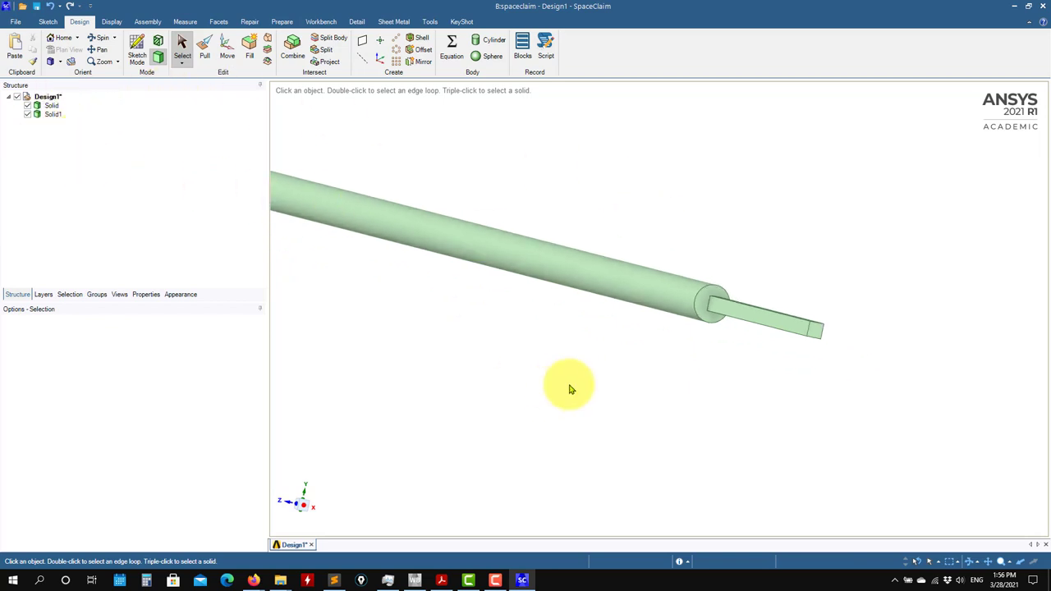
{"action": "middle_click_drag", "start_coordinate": [687, 382], "coordinate": [575, 344]}
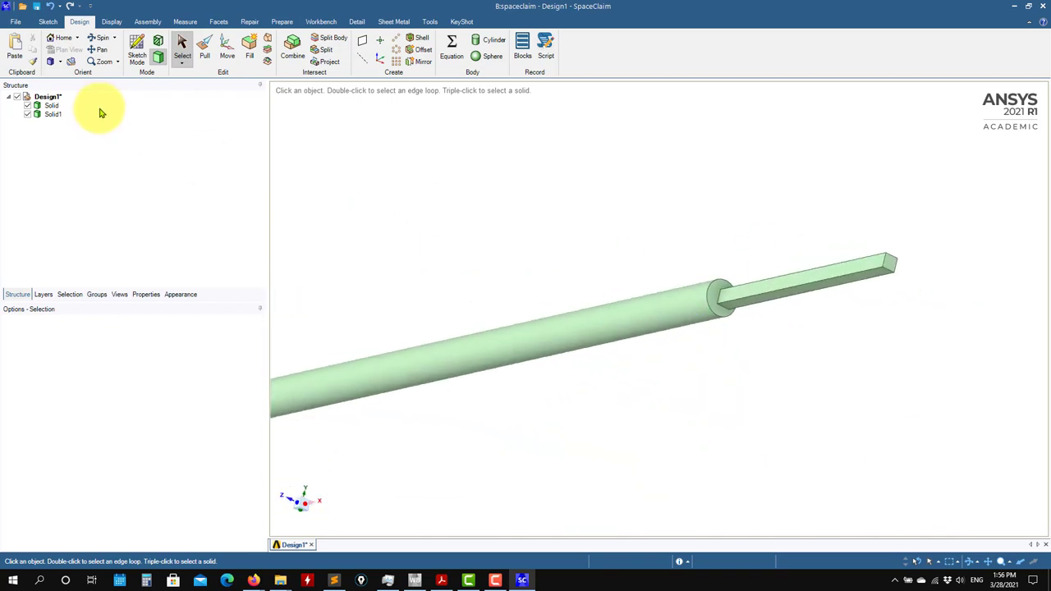
{"action": "left_click", "coordinate": [27, 114]}
{"action": "scroll", "coordinate": [491, 256], "scroll_direction": "down", "scroll_amount": 2}
{"action": "mouse_move", "coordinate": [490, 256]}
{"action": "middle_mouse_down"}
{"action": "mouse_move", "coordinate": [852, 331]}
{"action": "mouse_move", "coordinate": [696, 321]}
{"action": "mouse_move", "coordinate": [832, 312]}
{"action": "mouse_move", "coordinate": [774, 311]}
{"action": "middle_mouse_up"}
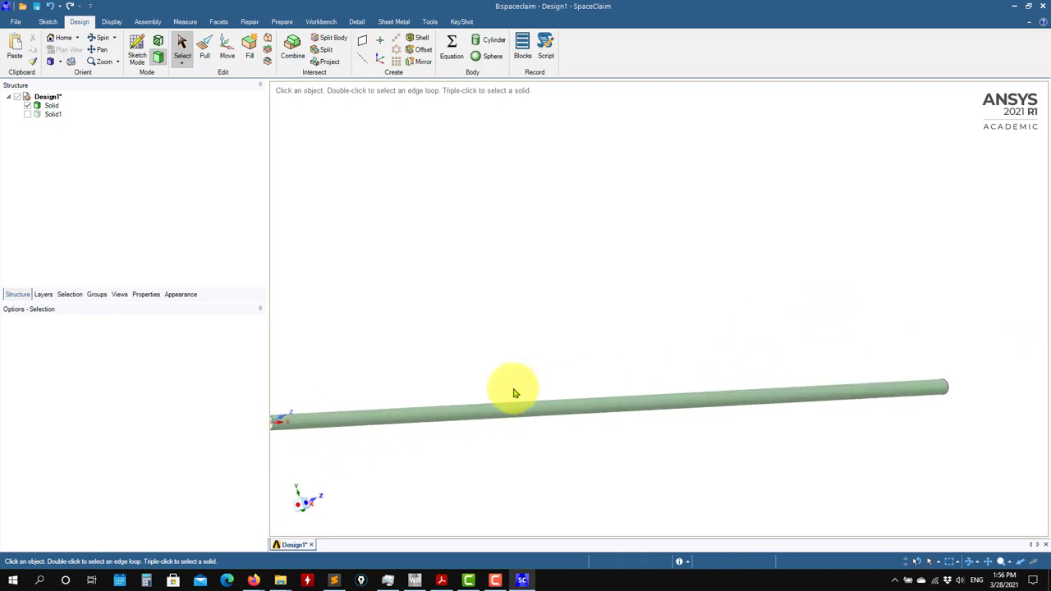
Start a sketch on the XZ plane through the origin, along the cylinder's axis, and view it in plan.
{"action": "left_click", "coordinate": [305, 506]}
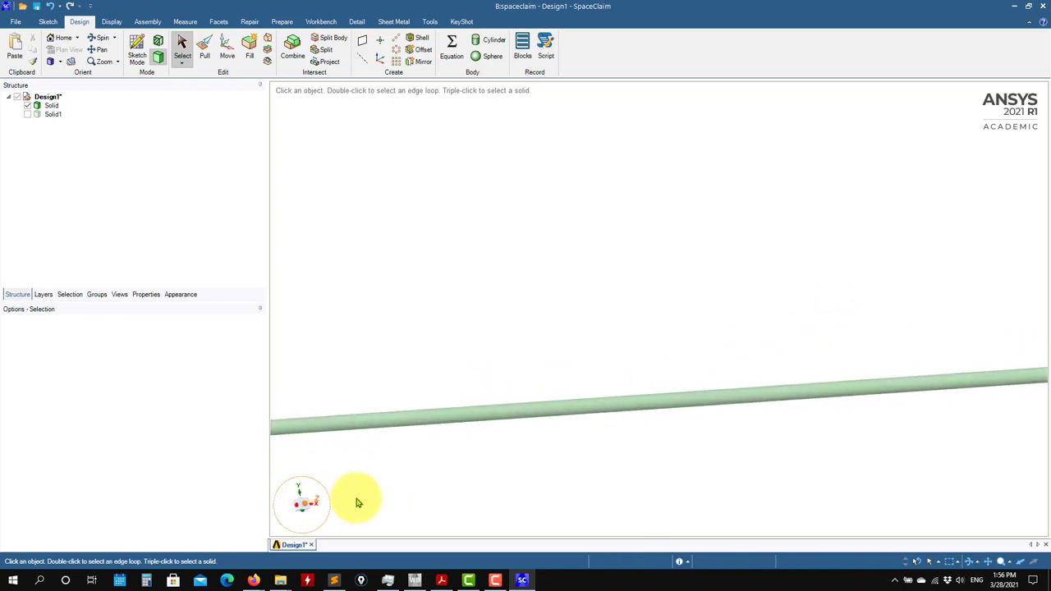
{"action": "scroll", "coordinate": [527, 480], "scroll_direction": "down", "scroll_amount": 5}
{"action": "middle_click_drag", "start_coordinate": [525, 488], "coordinate": [577, 398], "text": "ctrl"}
{"action": "scroll", "coordinate": [577, 401], "scroll_direction": "up", "scroll_amount": 1}
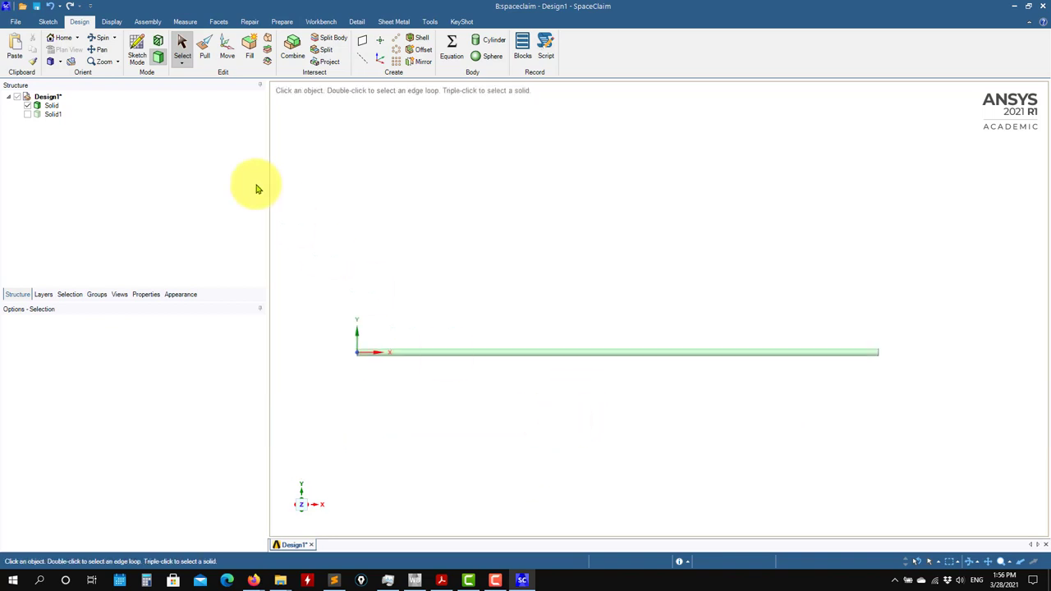
{"action": "left_click", "coordinate": [136, 46]}
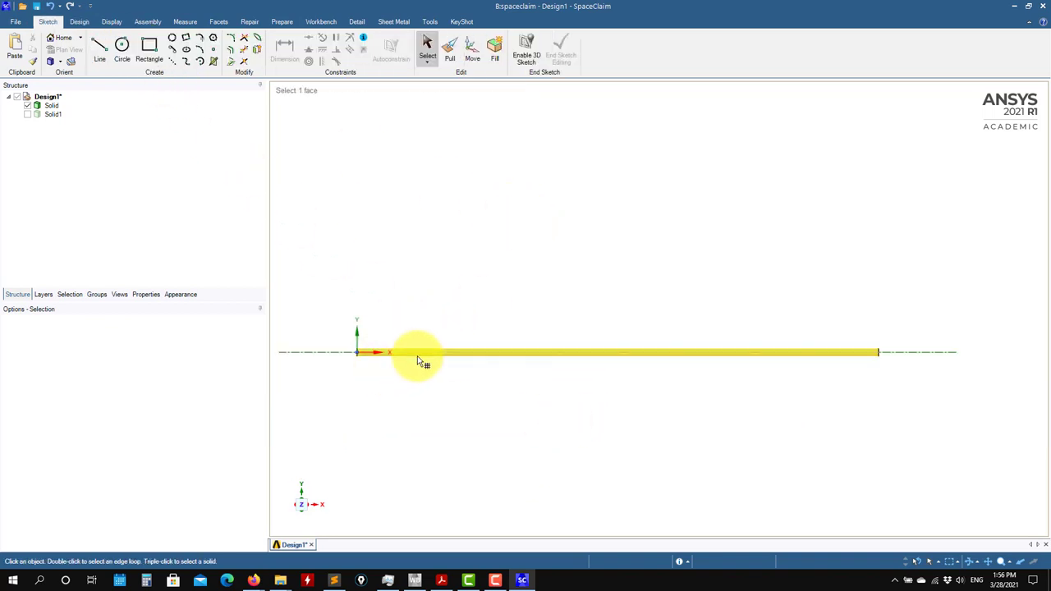
{"action": "middle_click_drag", "start_coordinate": [396, 370], "coordinate": [390, 422]}
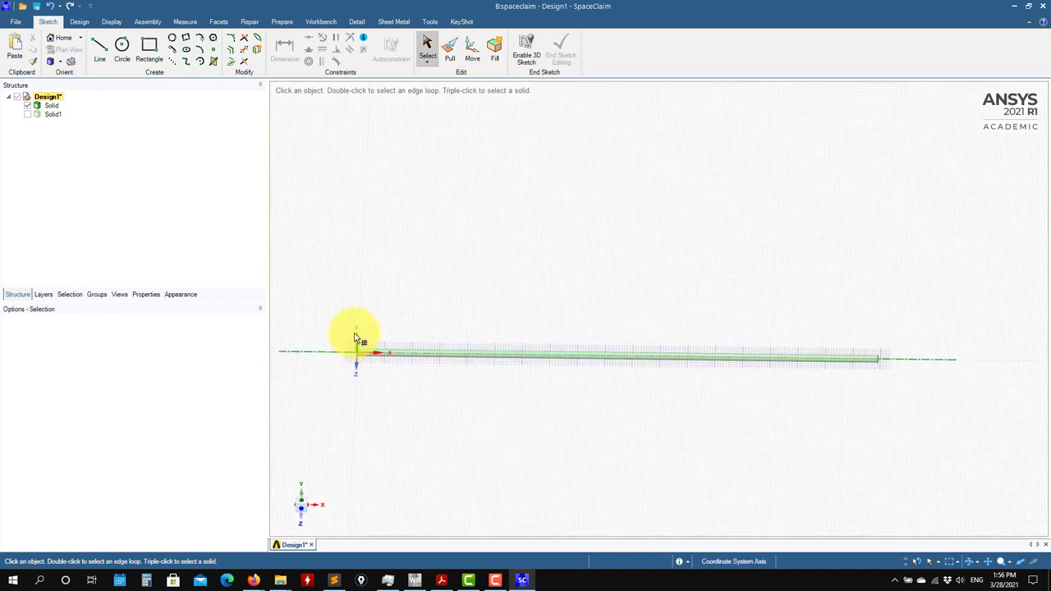
{"action": "left_click", "coordinate": [690, 527]}
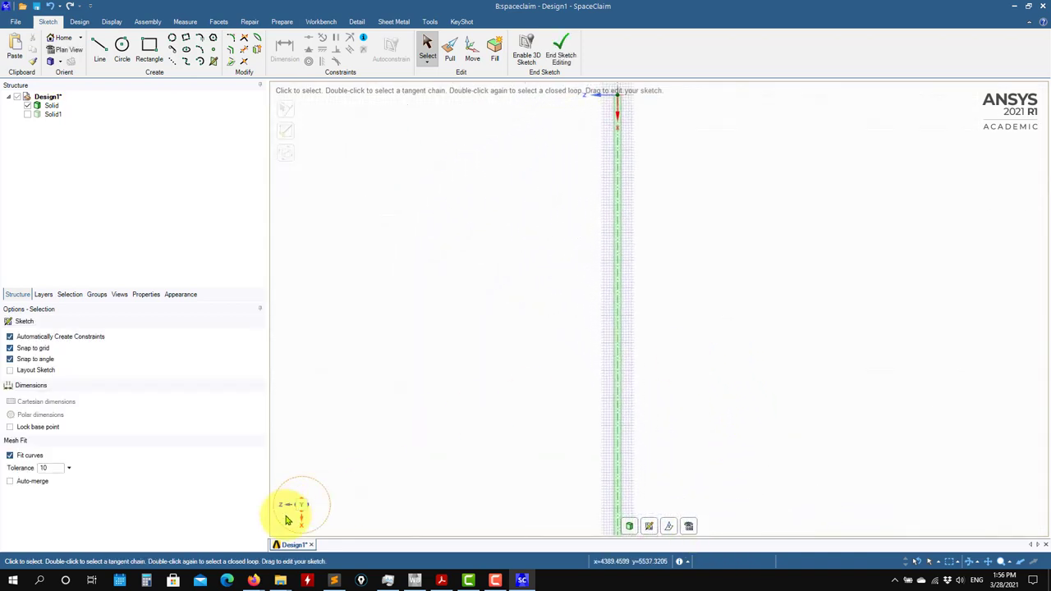
Sketch a rectangle about 9302 mm long and 891 mm wide beside the cylinder, parallel to its axis.
{"action": "mouse_move", "coordinate": [583, 395]}
{"action": "middle_mouse_down"}
{"action": "mouse_move", "coordinate": [797, 252]}
{"action": "mouse_move", "coordinate": [846, 170]}
{"action": "mouse_move", "coordinate": [678, 457]}
{"action": "mouse_move", "coordinate": [645, 493]}
{"action": "middle_mouse_up"}
{"action": "mouse_move", "coordinate": [693, 447]}
{"action": "middle_mouse_down", "text": "ctrl"}
{"action": "mouse_move", "coordinate": [808, 387]}
{"action": "mouse_move", "coordinate": [764, 365]}
{"action": "middle_mouse_up", "text": "ctrl"}
{"action": "key", "text": "r"}
{"action": "left_click", "coordinate": [335, 172]}
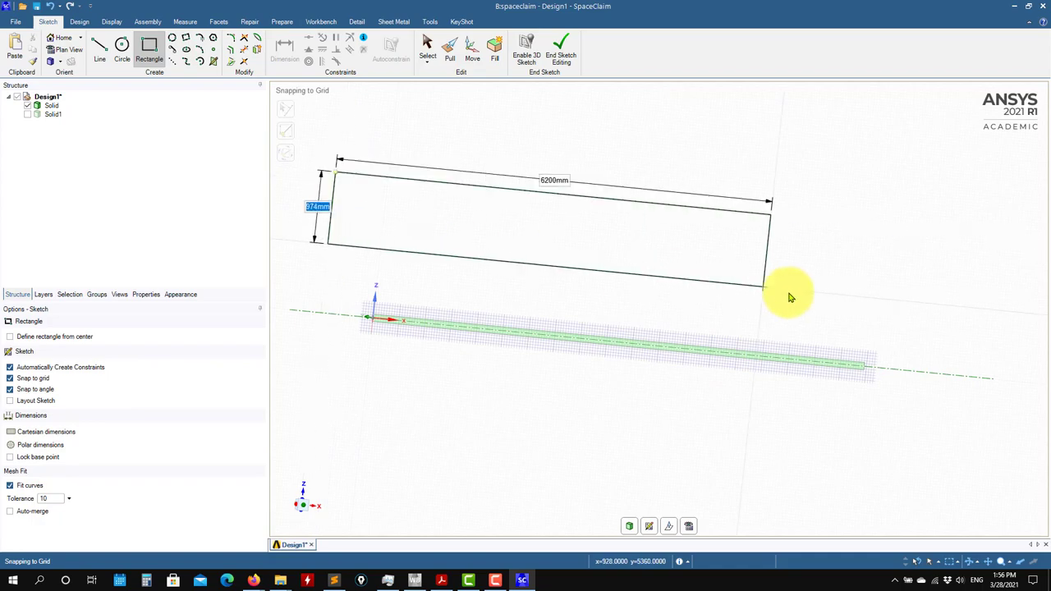
{"action": "left_click", "coordinate": [984, 301]}
Dimension the rectangle's long side and set its length to 3000 mm.
{"action": "left_click", "coordinate": [690, 526]}
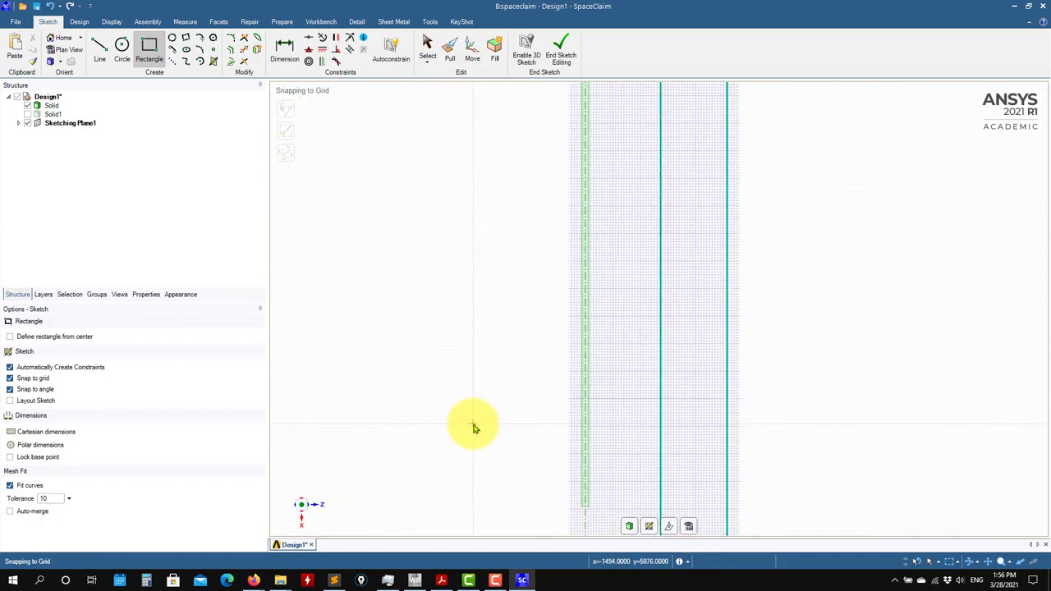
{"action": "left_click", "coordinate": [320, 515]}
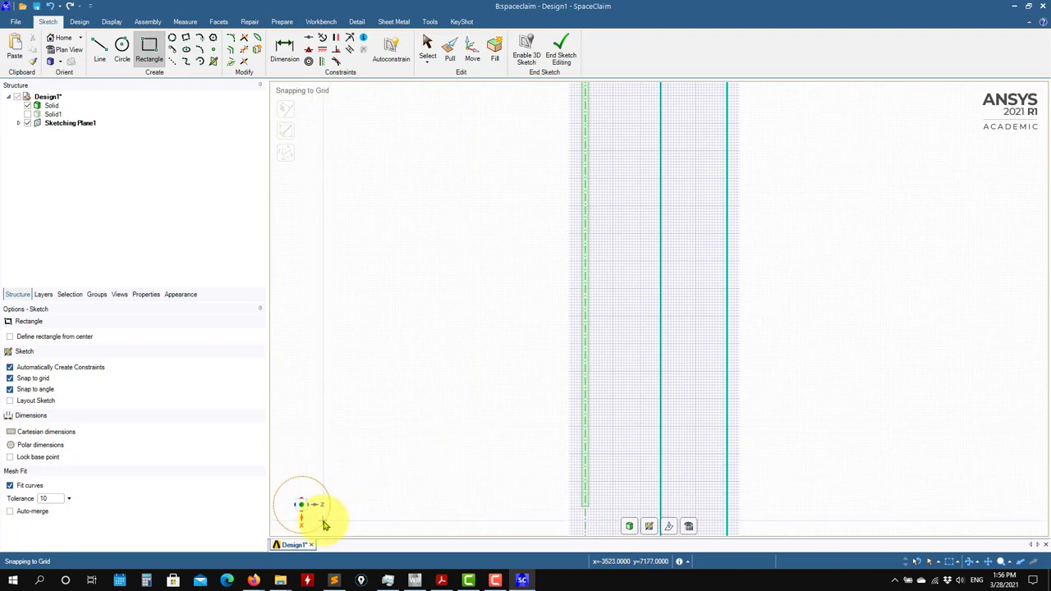
{"action": "scroll", "coordinate": [585, 481], "scroll_direction": "down", "scroll_amount": 5}
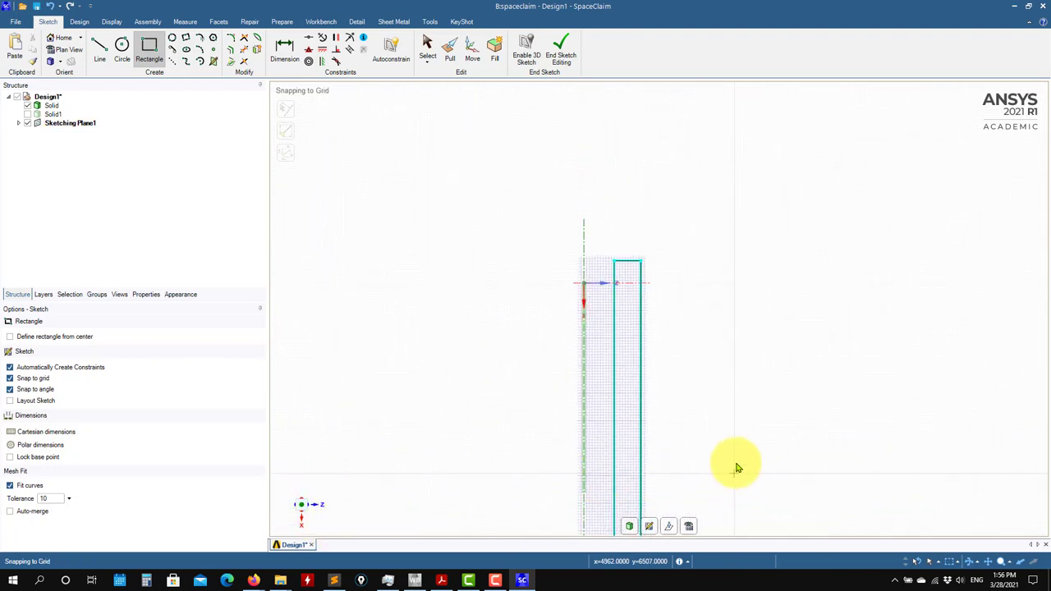
{"action": "middle_click_drag", "start_coordinate": [740, 436], "coordinate": [723, 313], "text": "shift"}
{"action": "left_click", "coordinate": [284, 51]}
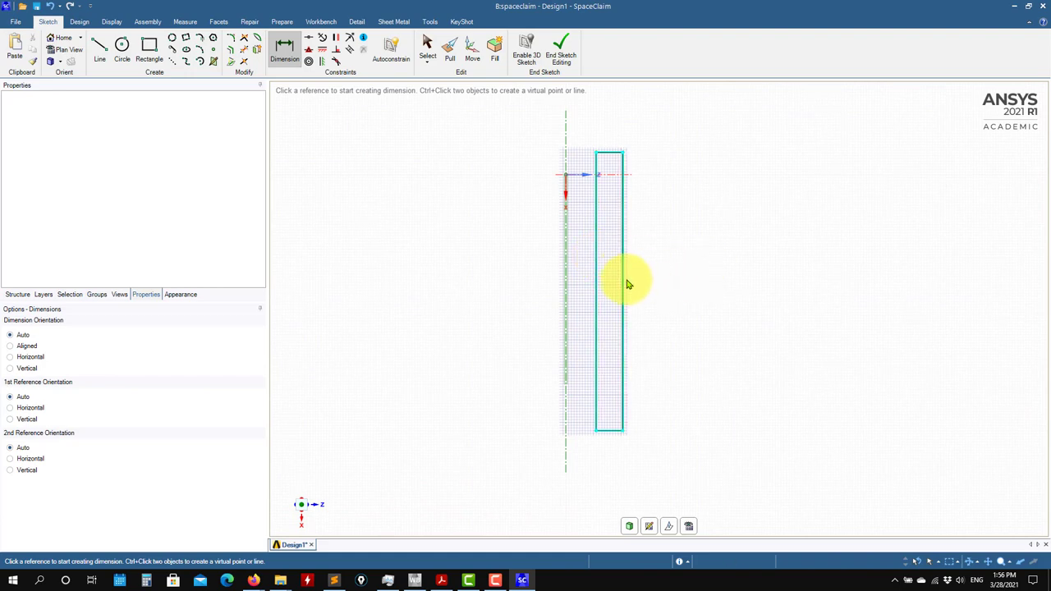
{"action": "left_click", "coordinate": [624, 287]}
{"action": "left_click", "coordinate": [693, 323]}
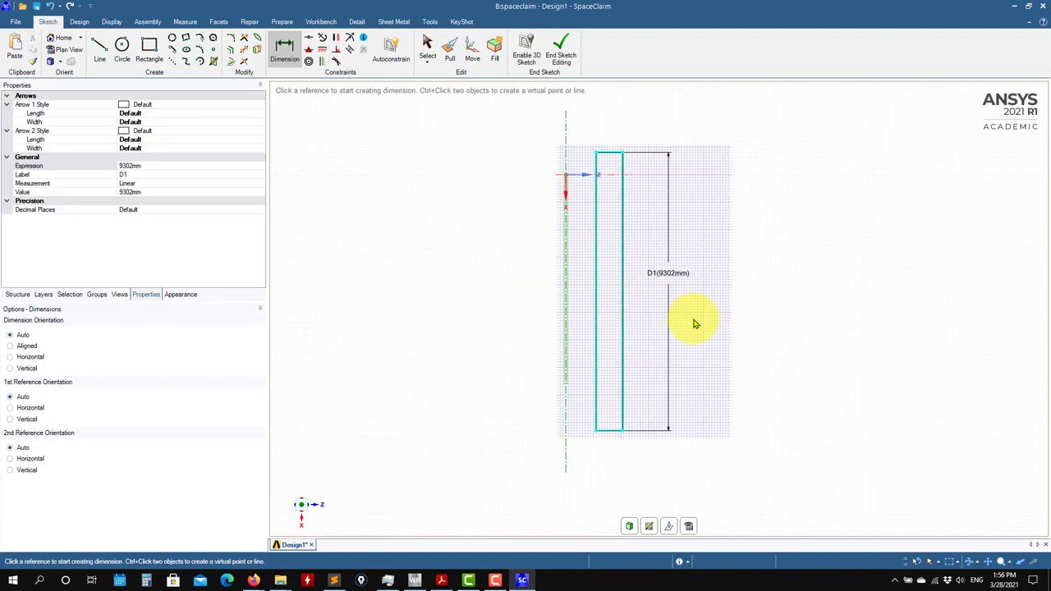
{"action": "left_click", "coordinate": [146, 194]}
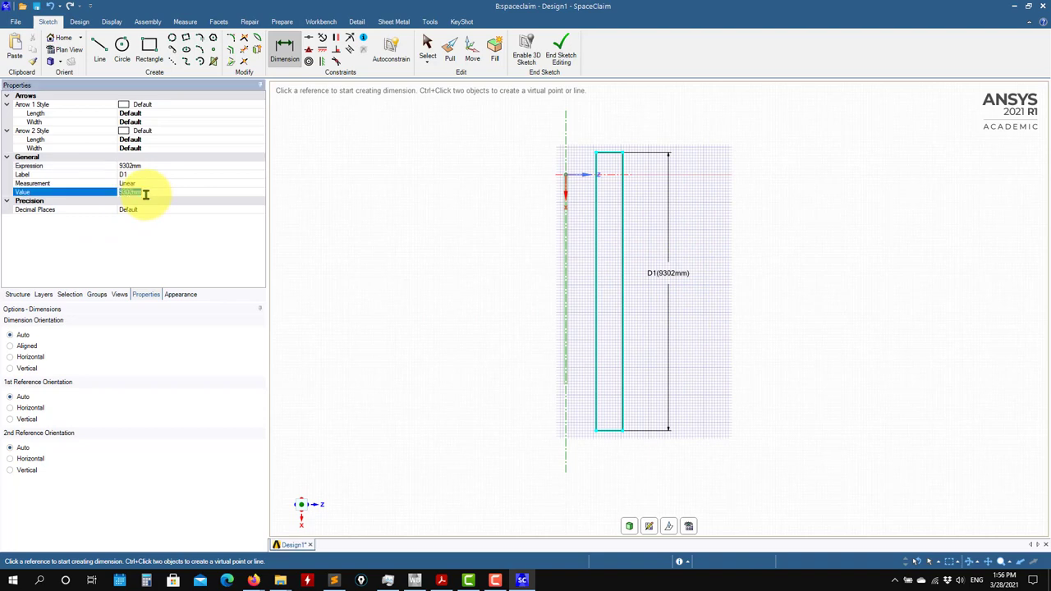
{"action": "type", "text": "3000"}
{"action": "key", "text": "Return"}
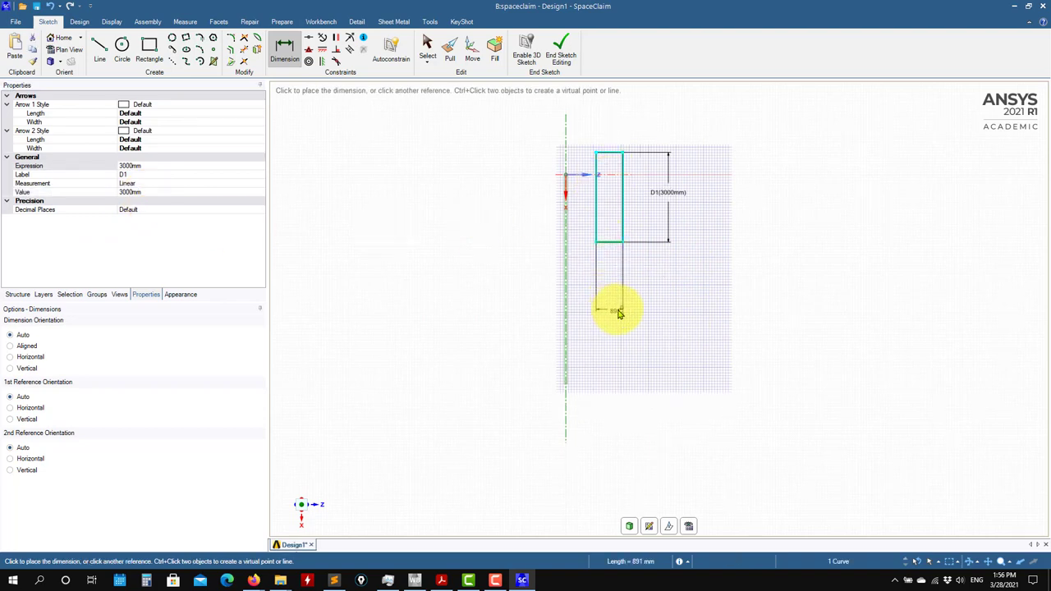
Dimension the rectangle's short side and set its width to 100 mm.
{"action": "left_click", "coordinate": [150, 194]}
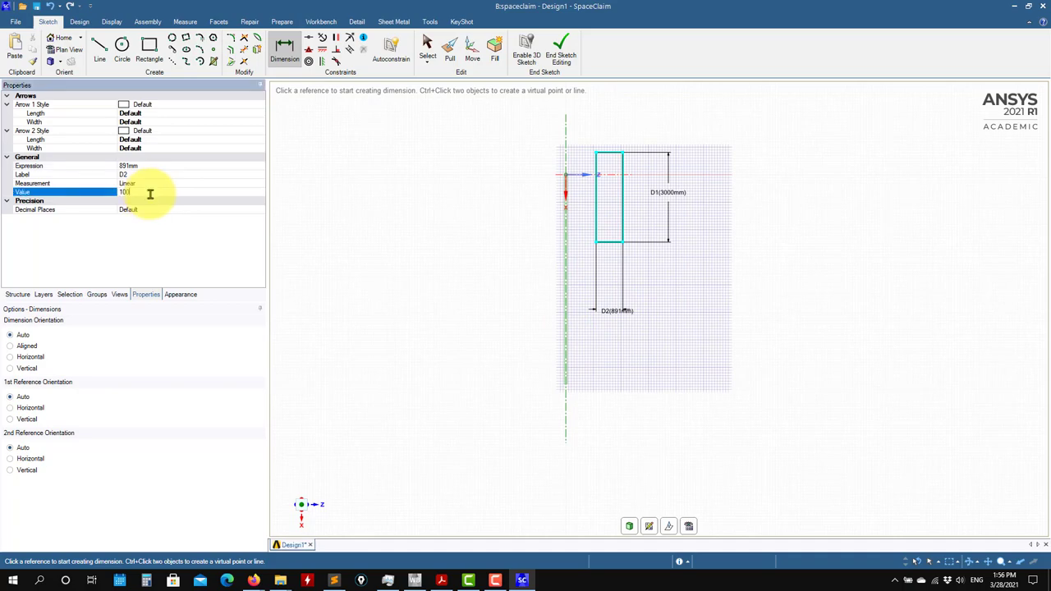
{"action": "type", "text": "100"}
{"action": "key", "text": "Return"}
Dimension the distance from the rectangle's short edge near the origin to the Z axis and set it to 0.
{"action": "scroll", "coordinate": [633, 194], "scroll_direction": "up", "scroll_amount": 5}
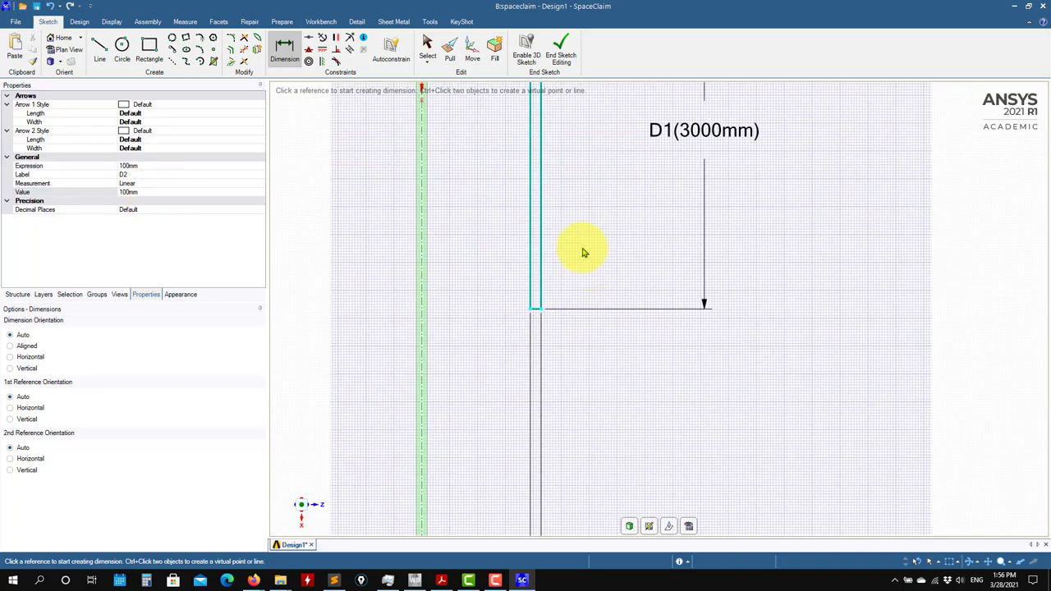
{"action": "middle_click_drag", "start_coordinate": [628, 194], "coordinate": [668, 330], "text": "shift"}
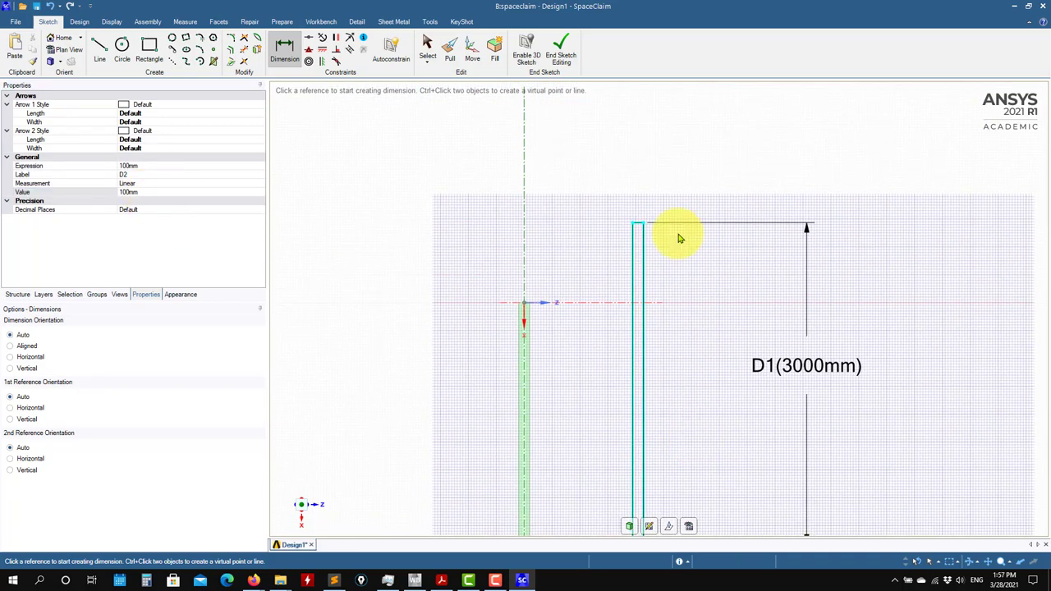
{"action": "left_click", "coordinate": [529, 307]}
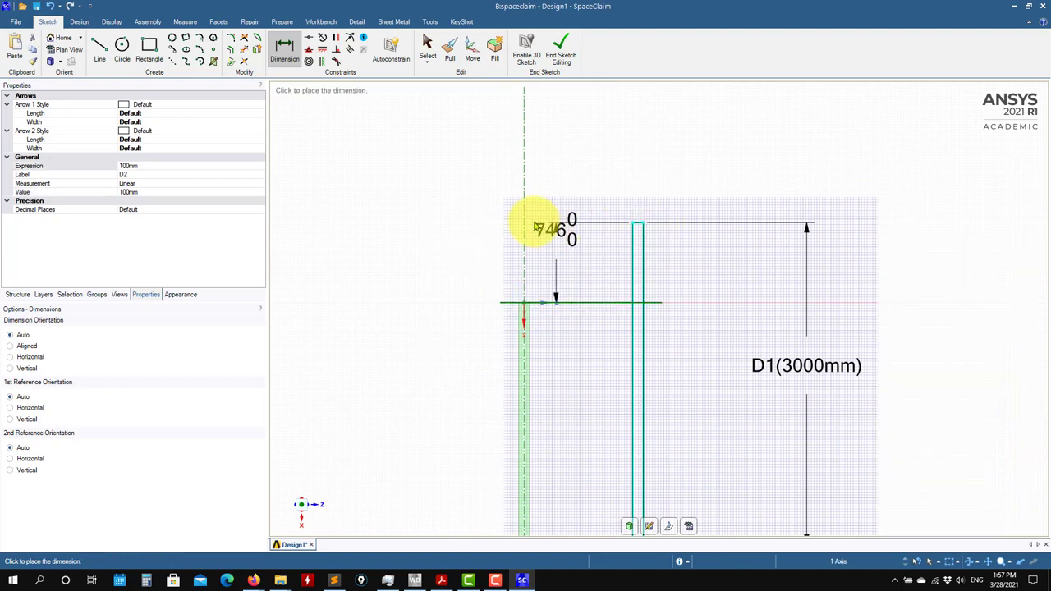
{"action": "left_click", "coordinate": [383, 252]}
{"action": "double_click", "coordinate": [401, 271]}
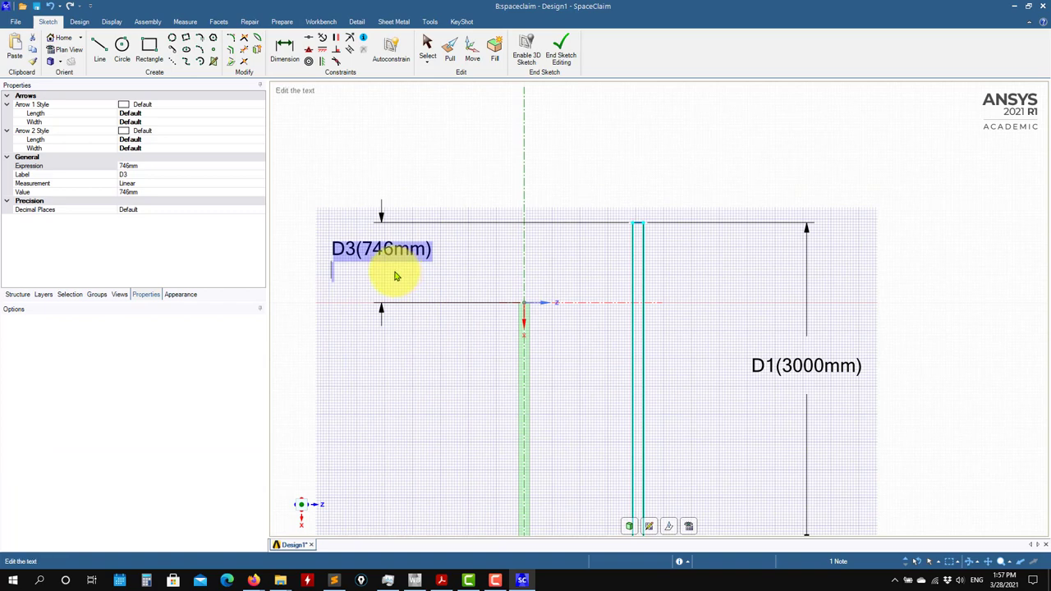
{"action": "left_click", "coordinate": [143, 191]}
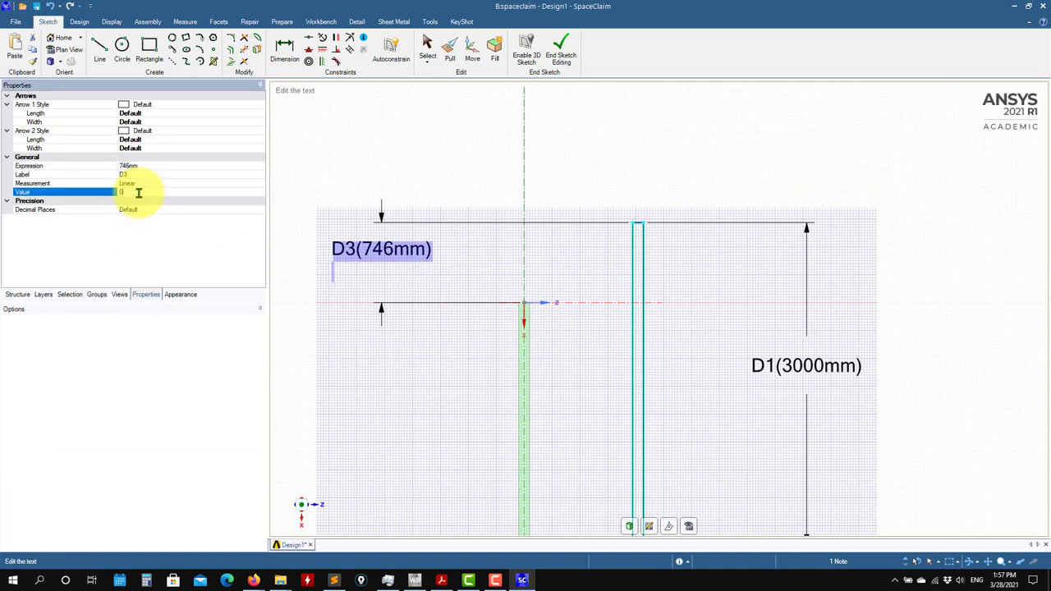
{"action": "key", "text": "Return"}
Leave the sketch with the Pull tool, turning the rectangle into a face.
{"action": "scroll", "coordinate": [731, 318], "scroll_direction": "down", "scroll_amount": 5}
{"action": "middle_click_drag", "start_coordinate": [728, 341], "coordinate": [695, 176], "text": "ctrl"}
{"action": "scroll", "coordinate": [689, 402], "scroll_direction": "up", "scroll_amount": 2}
{"action": "scroll", "coordinate": [694, 403], "scroll_direction": "down", "scroll_amount": 4}
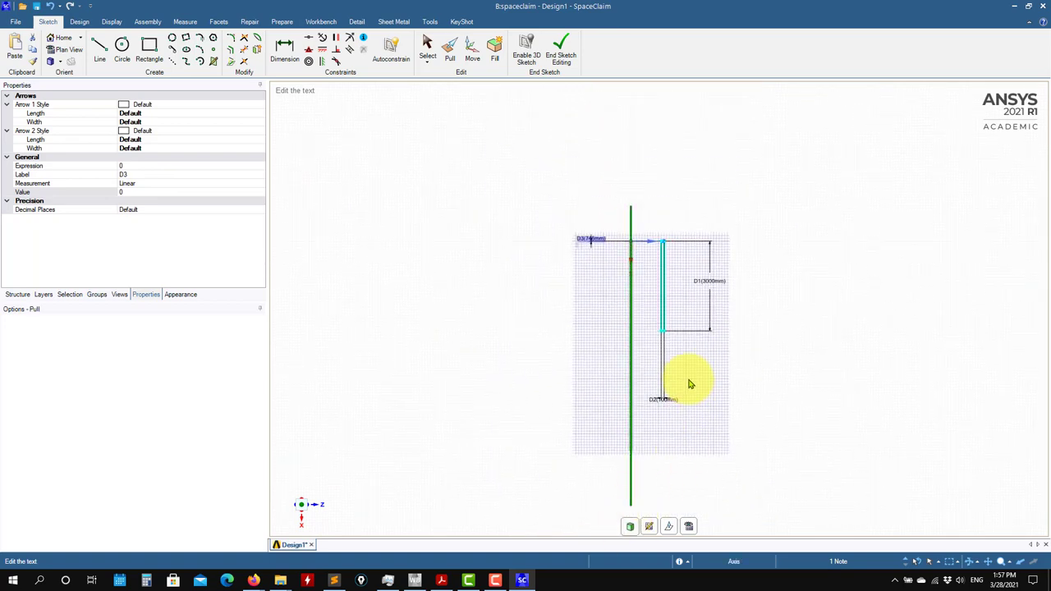
{"action": "key", "text": "p"}
{"action": "left_click", "coordinate": [709, 482]}
{"action": "middle_click_drag", "start_coordinate": [709, 482], "coordinate": [487, 467]}
{"action": "middle_click_drag", "start_coordinate": [617, 434], "coordinate": [599, 389], "text": "ctrl"}
{"action": "scroll", "coordinate": [577, 324], "scroll_direction": "up", "scroll_amount": 4}
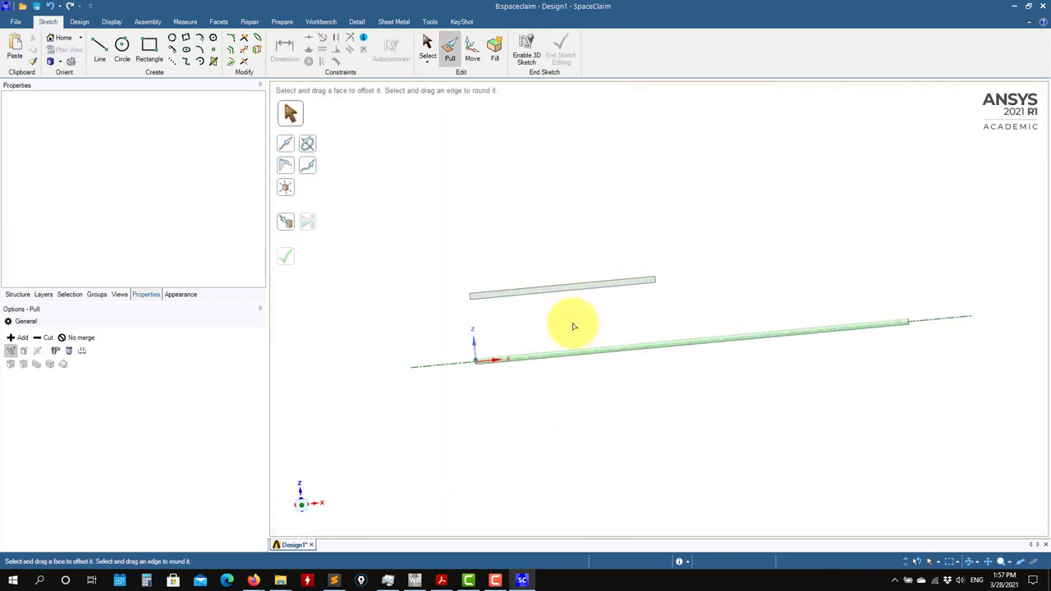
{"action": "scroll", "coordinate": [576, 323], "scroll_direction": "up", "scroll_amount": 2}
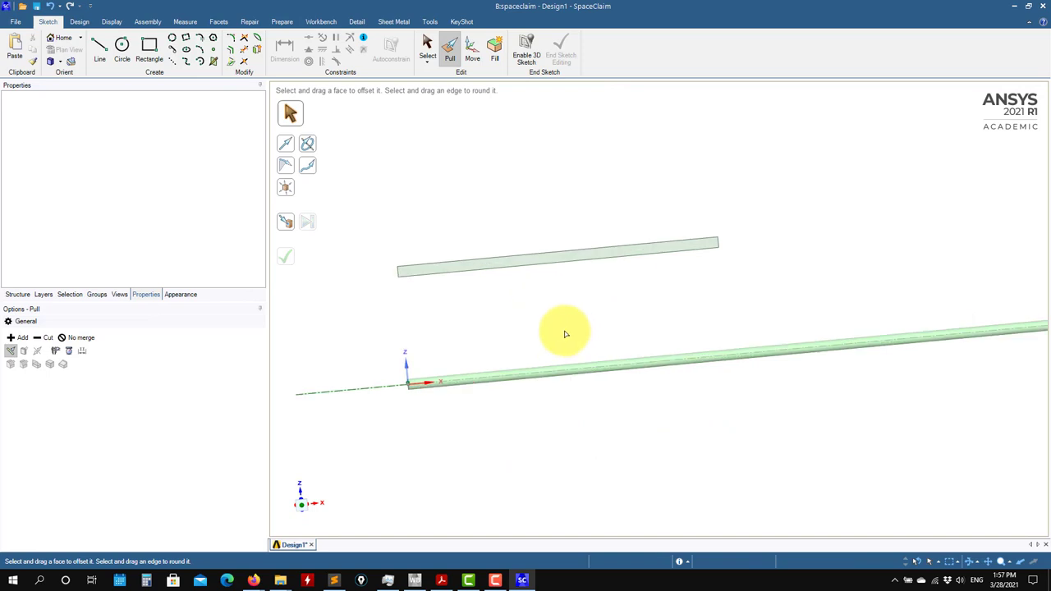
Revolve the rectangular face a full turn about its long edge nearest the cylinder with Full Pull, and undo the revolve.
{"action": "left_click", "coordinate": [312, 145]}
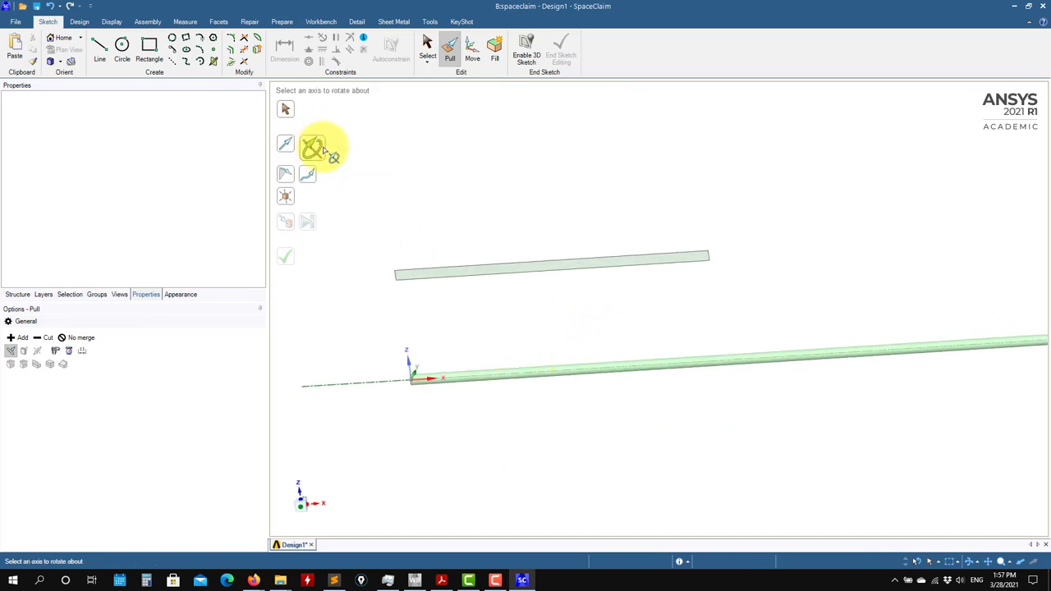
{"action": "left_click", "coordinate": [460, 280]}
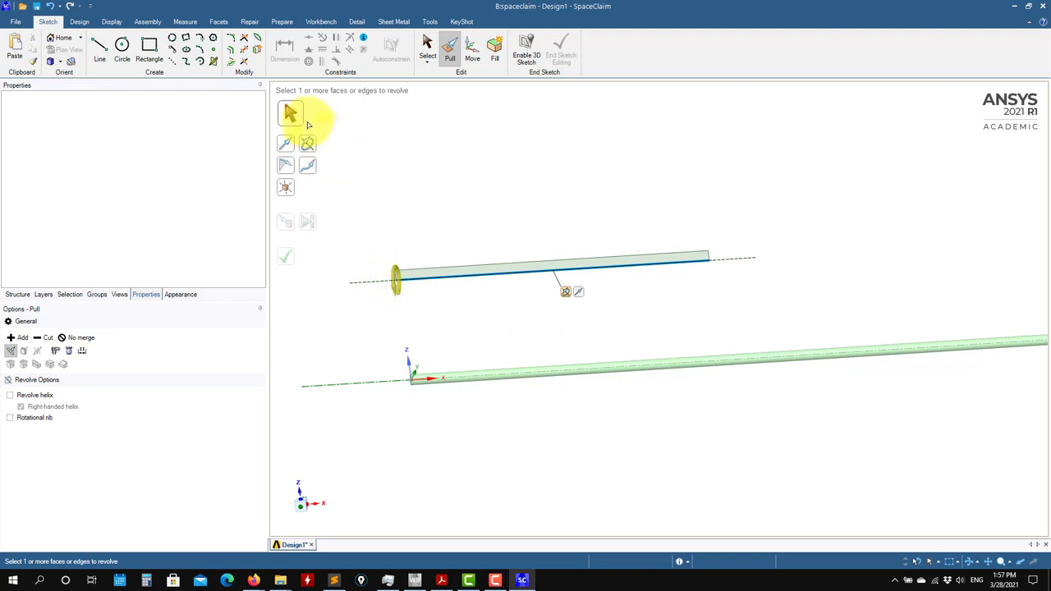
{"action": "left_click", "coordinate": [484, 273]}
{"action": "left_click", "coordinate": [306, 220]}
{"action": "middle_click_drag", "start_coordinate": [399, 347], "coordinate": [684, 326]}
{"action": "key", "text": "ctrl+z"}
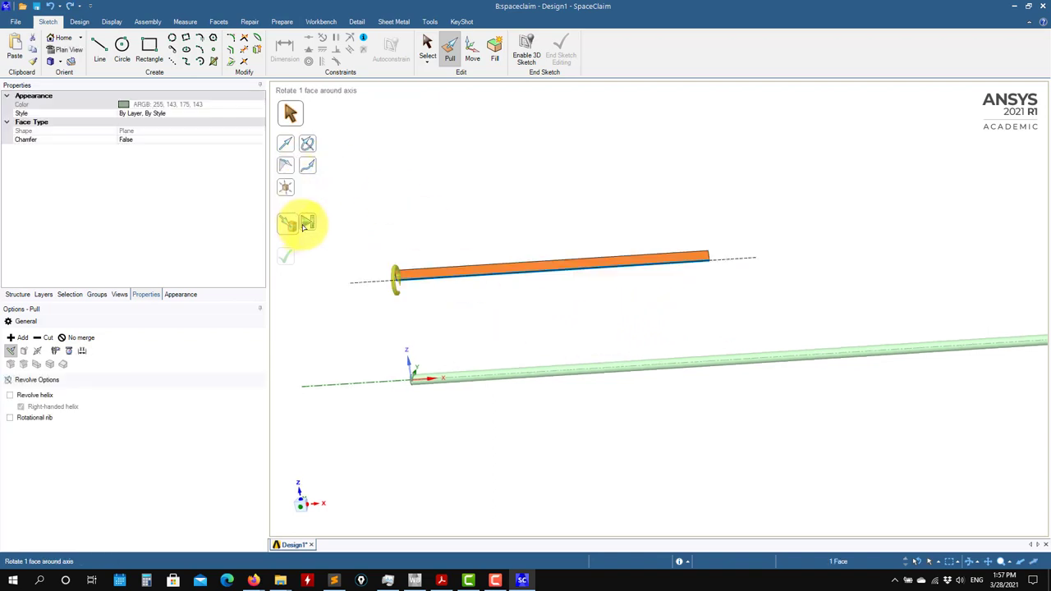
Try a partial revolve of the rectangular face about the same long edge, and undo it.
{"action": "left_click", "coordinate": [292, 225]}
{"action": "left_click_drag", "start_coordinate": [396, 273], "coordinate": [509, 266]}
{"action": "mouse_move", "coordinate": [642, 314]}
{"action": "middle_mouse_down"}
{"action": "mouse_move", "coordinate": [534, 321]}
{"action": "mouse_move", "coordinate": [662, 319]}
{"action": "middle_mouse_up"}
{"action": "key", "text": "ctrl+z"}
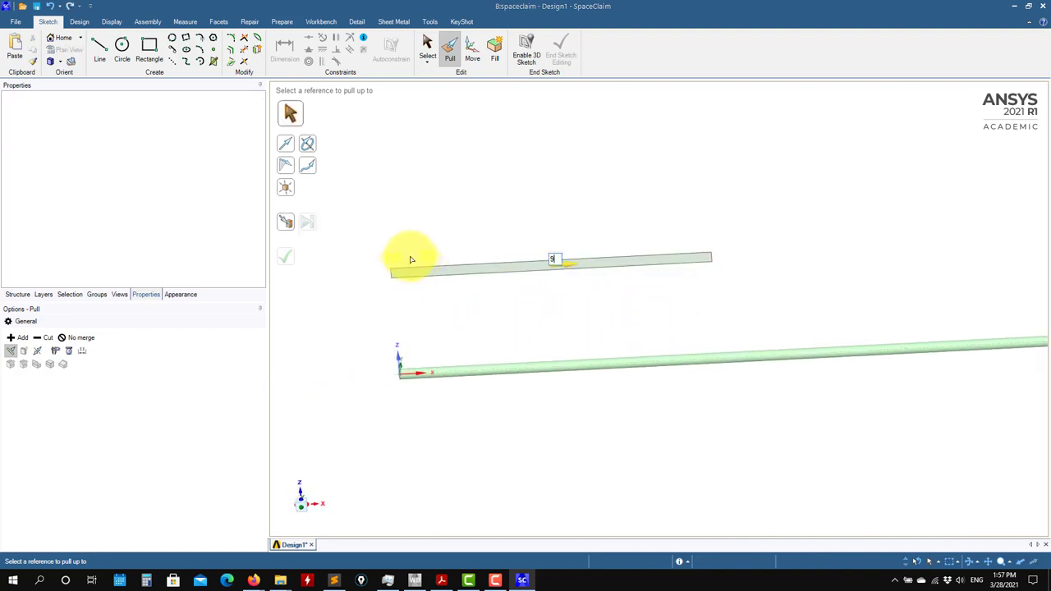
Try a 130° revolve of the rectangular face about its long edge nearest the cylinder, and undo it.
{"action": "left_click", "coordinate": [411, 260]}
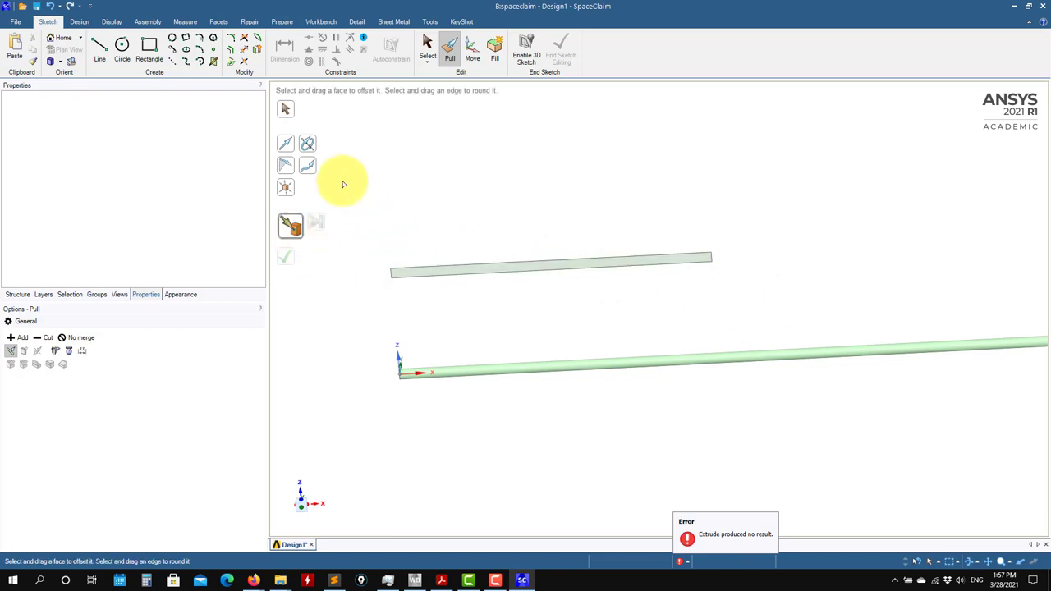
{"action": "left_click", "coordinate": [314, 148]}
{"action": "left_click", "coordinate": [455, 276]}
{"action": "left_click", "coordinate": [453, 270]}
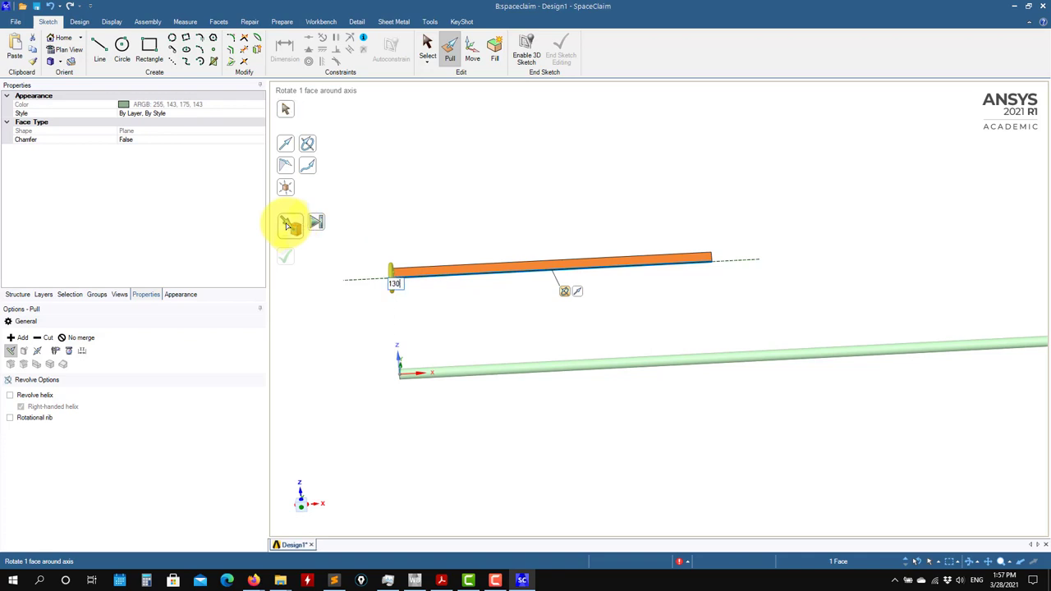
{"action": "left_click", "coordinate": [289, 225]}
{"action": "middle_click_drag", "start_coordinate": [694, 258], "coordinate": [708, 394]}
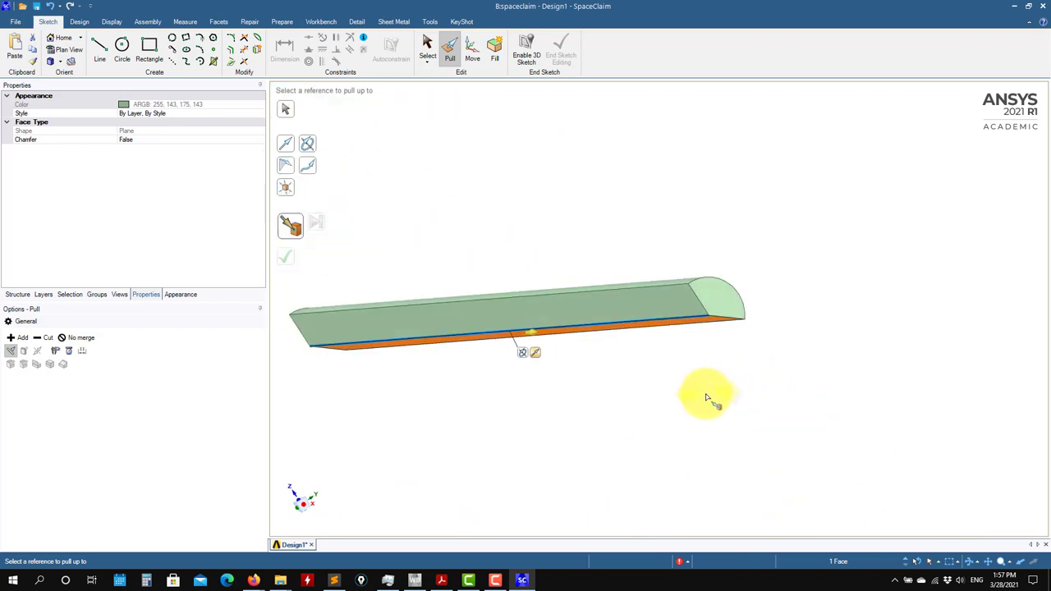
{"action": "key", "text": "Escape"}
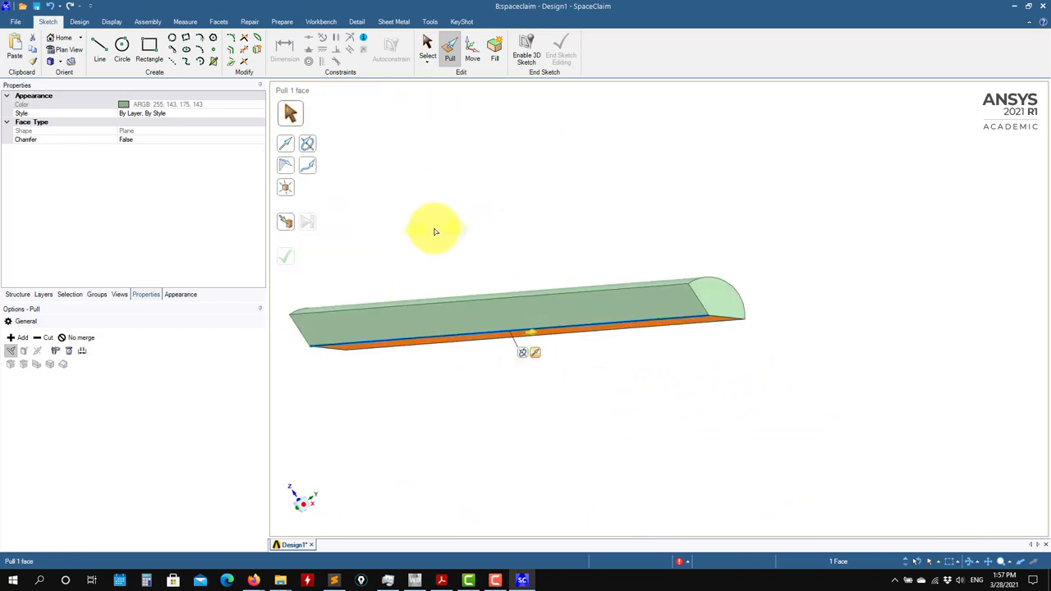
{"action": "key", "text": "ctrl+z"}
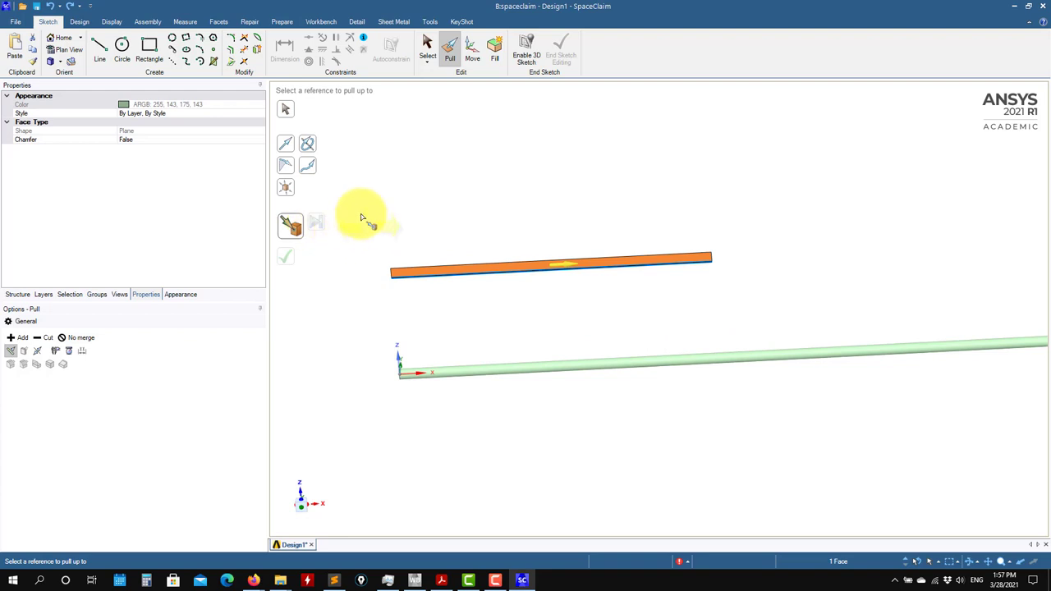
Revolve the rectangular face a full turn about its long edge nearest the cylinder using Full Pull.
{"action": "left_click", "coordinate": [306, 141]}
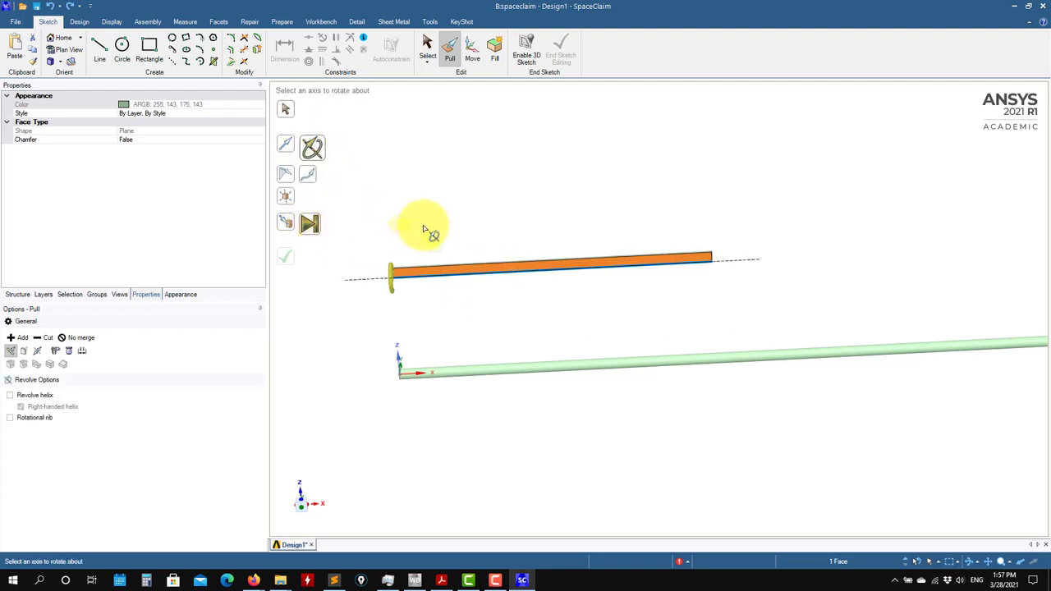
{"action": "middle_click_drag", "start_coordinate": [494, 204], "coordinate": [550, 213]}
{"action": "middle_click_drag", "start_coordinate": [531, 298], "coordinate": [584, 313]}
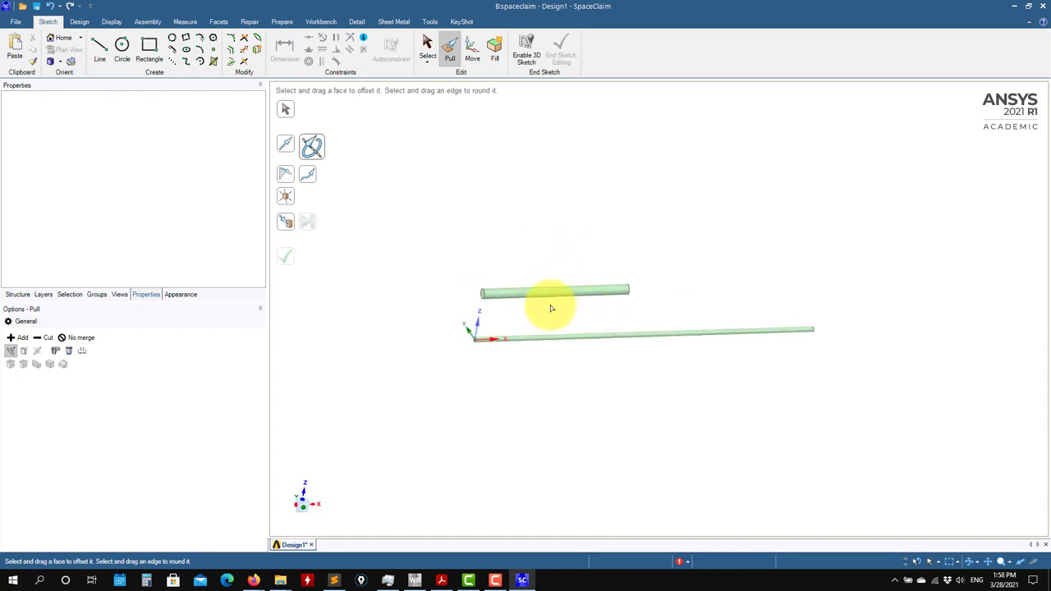
Set the radius of the revolved cylinder to 50 mm by pulling its curved face.
{"action": "scroll", "coordinate": [485, 286], "scroll_direction": "up", "scroll_amount": 3}
{"action": "left_click", "coordinate": [607, 326]}
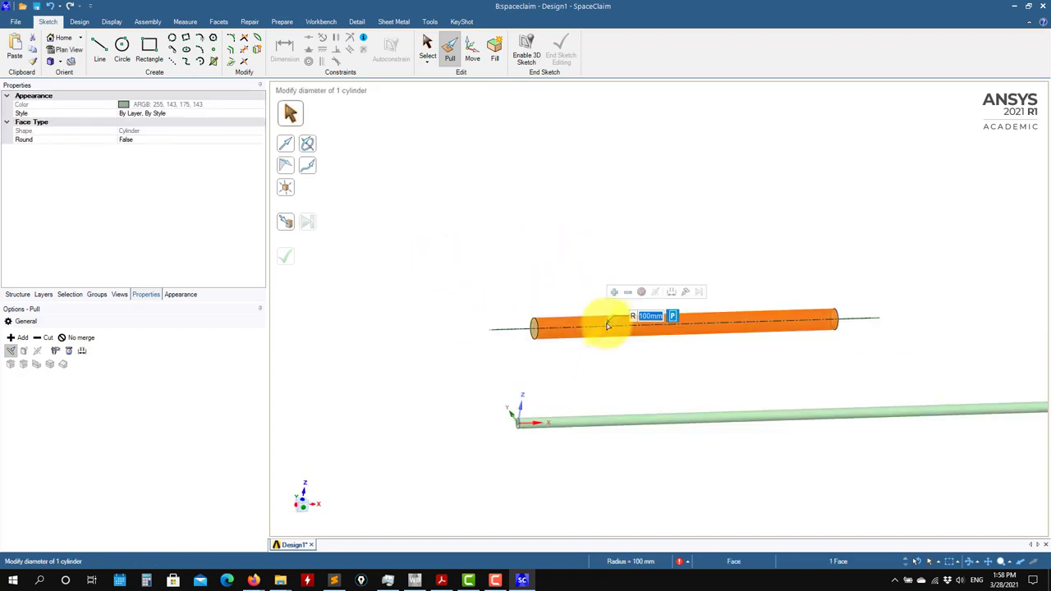
{"action": "left_click_drag", "start_coordinate": [597, 322], "coordinate": [634, 320]}
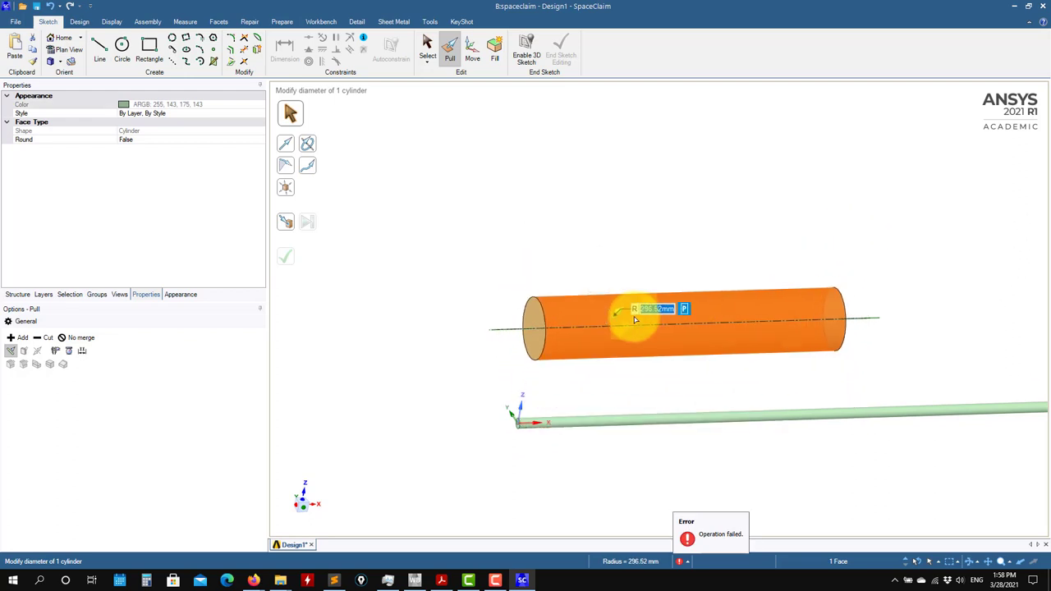
{"action": "key", "text": "Return"}
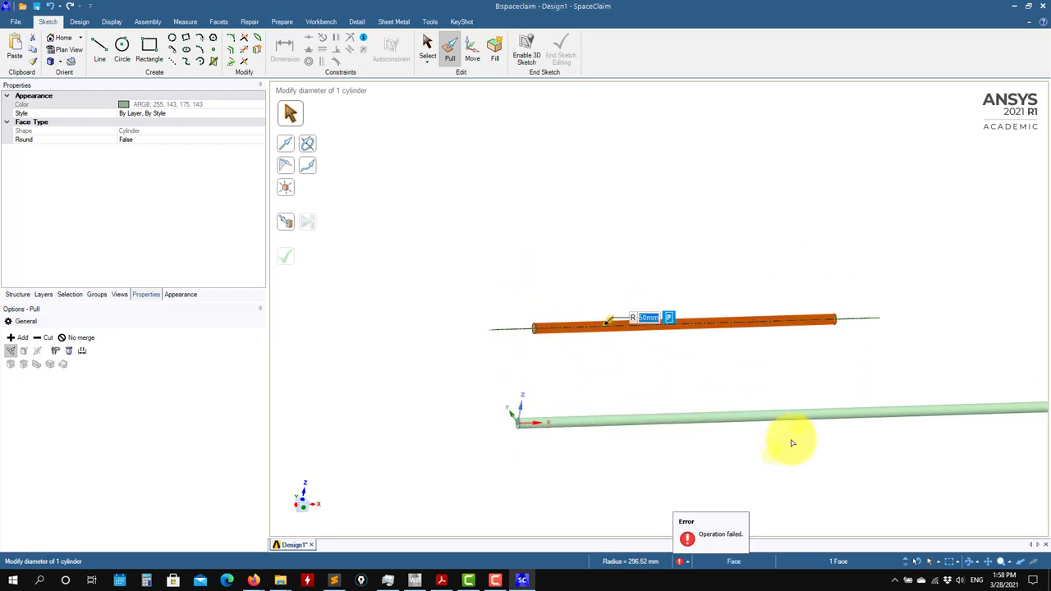
Lengthen the revolved cylinder by pulling its far end face up to the far end face of the cylinder at the origin.
{"action": "middle_click_drag", "start_coordinate": [717, 407], "coordinate": [516, 354], "text": "ctrl"}
{"action": "left_click", "coordinate": [699, 311]}
{"action": "middle_click_drag", "start_coordinate": [700, 309], "coordinate": [572, 336]}
{"action": "scroll", "coordinate": [621, 295], "scroll_direction": "up", "scroll_amount": 2}
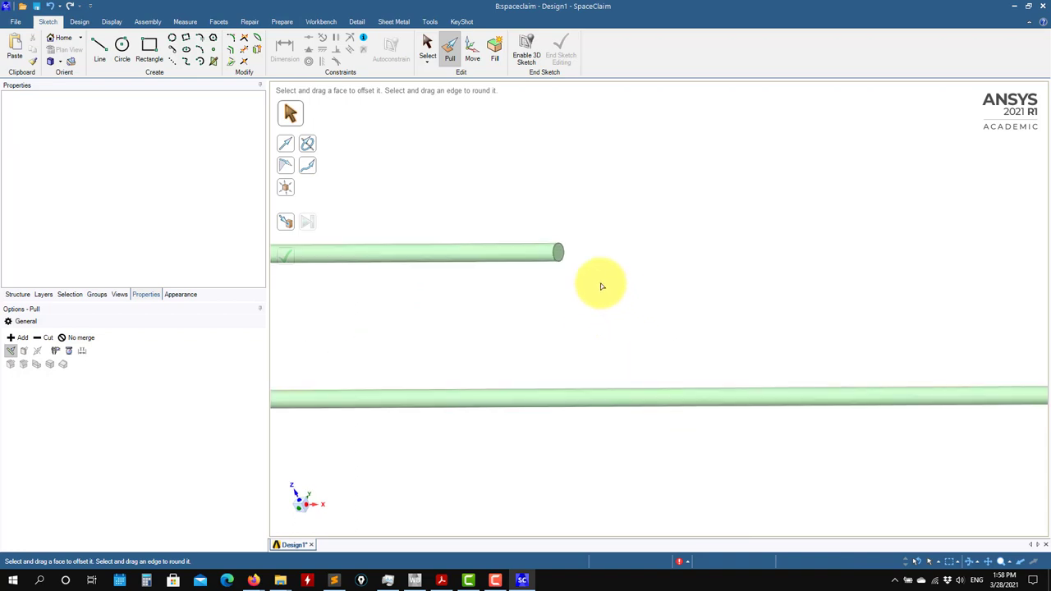
{"action": "left_click", "coordinate": [562, 255]}
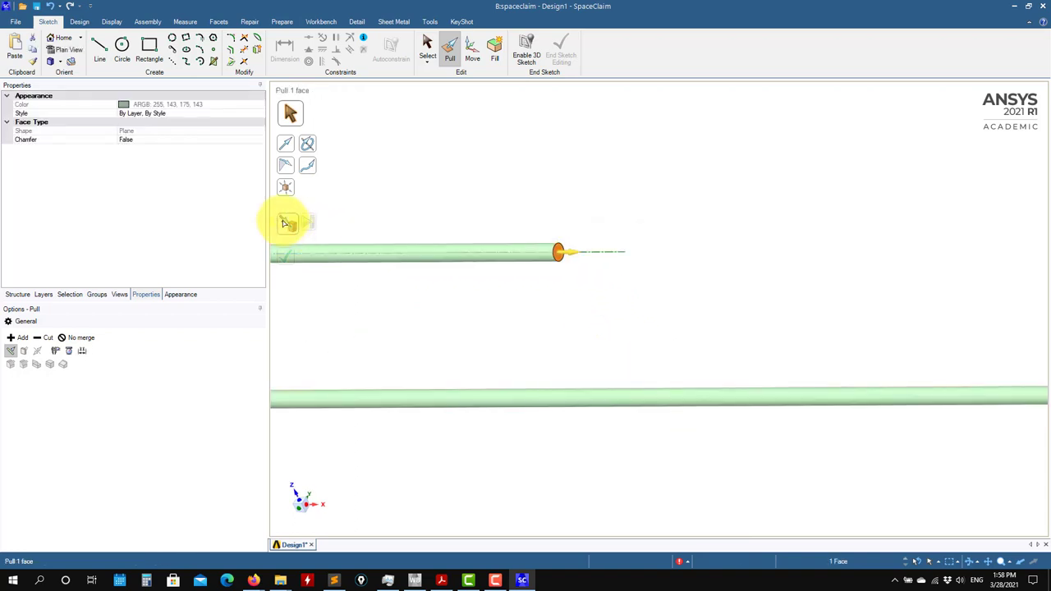
{"action": "middle_click_drag", "start_coordinate": [756, 313], "coordinate": [337, 261], "text": "ctrl"}
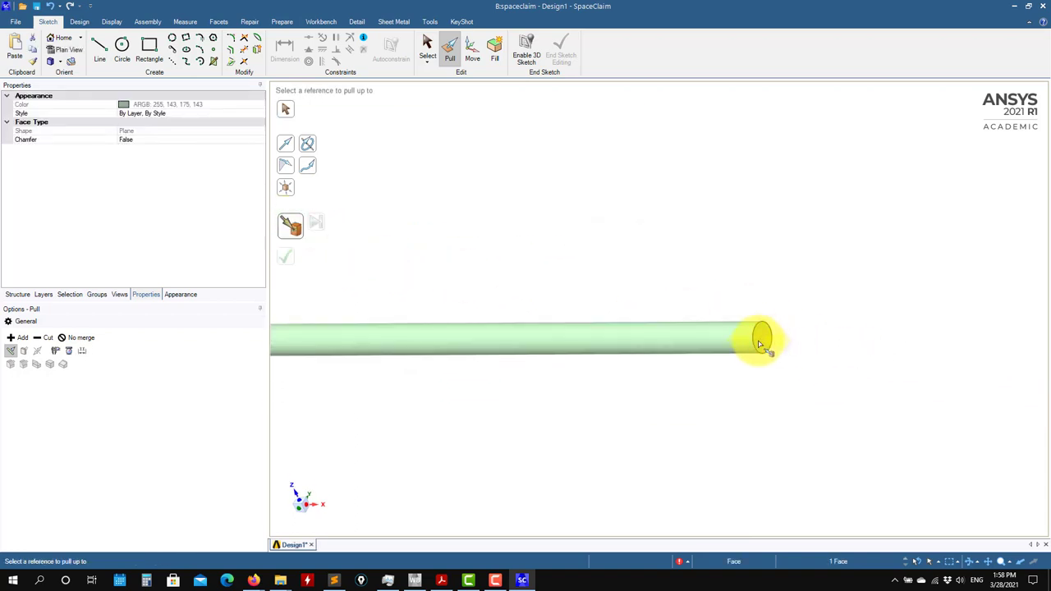
{"action": "left_click", "coordinate": [758, 344]}
{"action": "scroll", "coordinate": [458, 241], "scroll_direction": "down", "scroll_amount": 4}
{"action": "middle_click_drag", "start_coordinate": [483, 238], "coordinate": [1033, 281]}
{"action": "scroll", "coordinate": [647, 310], "scroll_direction": "down", "scroll_amount": 4}
{"action": "left_click", "coordinate": [582, 323]}
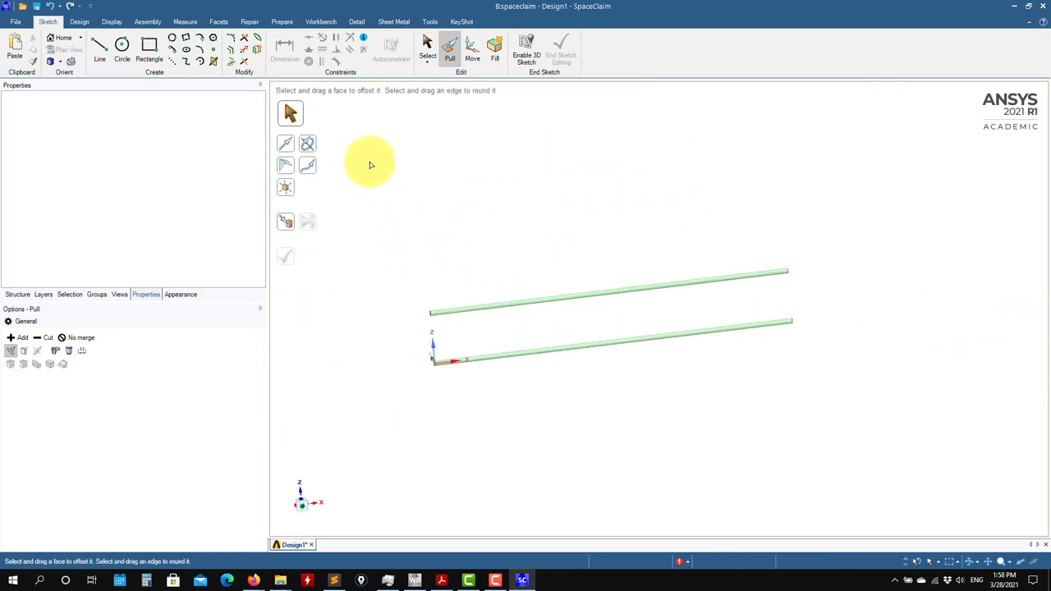
Show the structure tree and try moving the upper cylinder's curved face along its axis by about 3644 mm.
{"action": "left_click", "coordinate": [82, 22]}
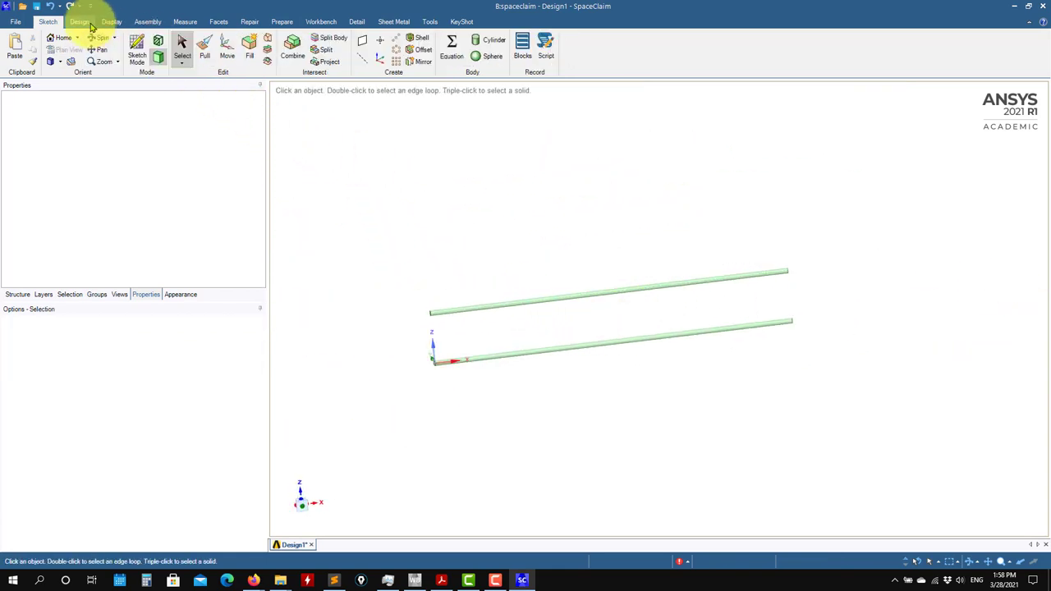
{"action": "left_click", "coordinate": [228, 56]}
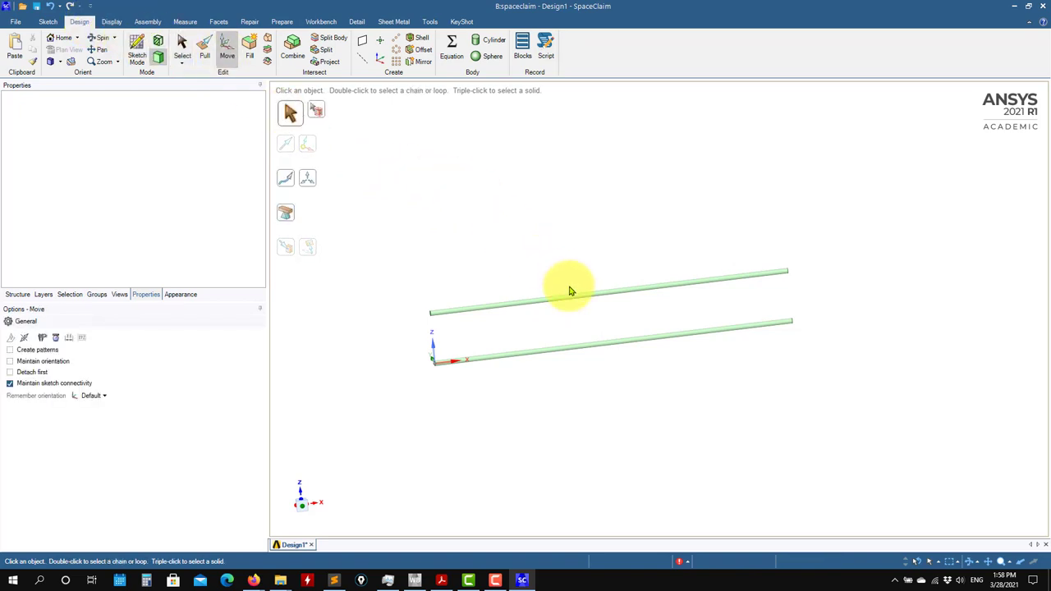
{"action": "left_click", "coordinate": [18, 294]}
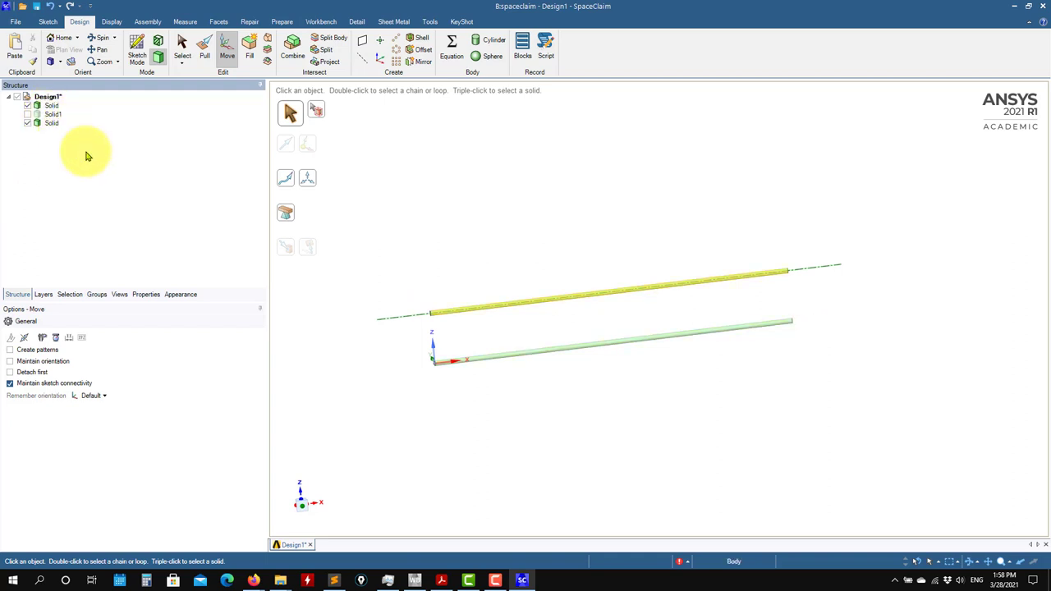
{"action": "middle_click_drag", "start_coordinate": [592, 306], "coordinate": [564, 304]}
{"action": "left_click_drag", "start_coordinate": [566, 299], "coordinate": [392, 336]}
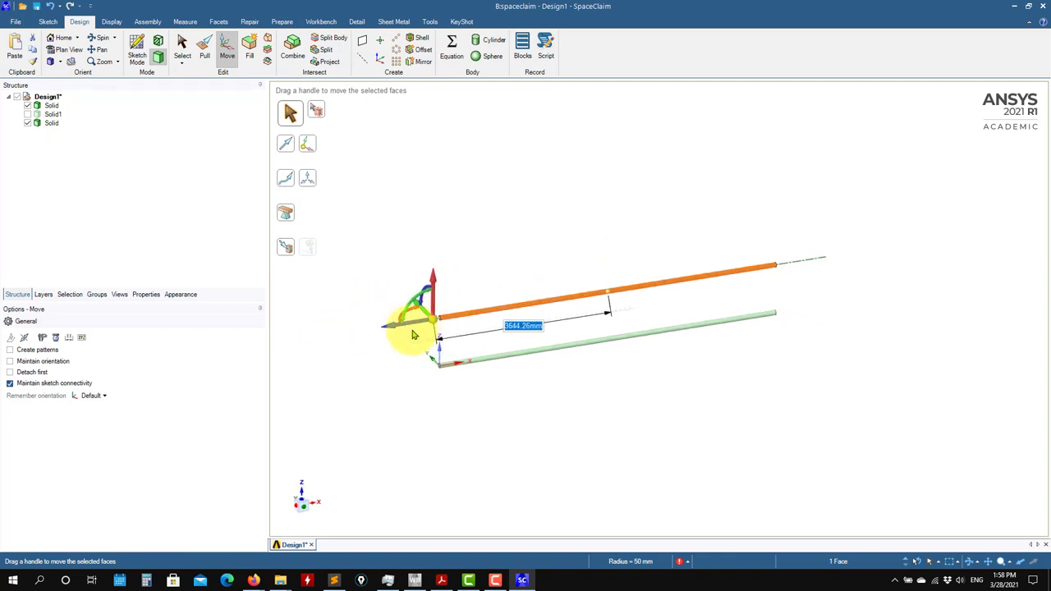
Move the whole upper cylinder body up about 744 mm and rotate it about 130° with the Move tool.
{"action": "left_click", "coordinate": [47, 122]}
{"action": "left_click_drag", "start_coordinate": [749, 286], "coordinate": [693, 210]}
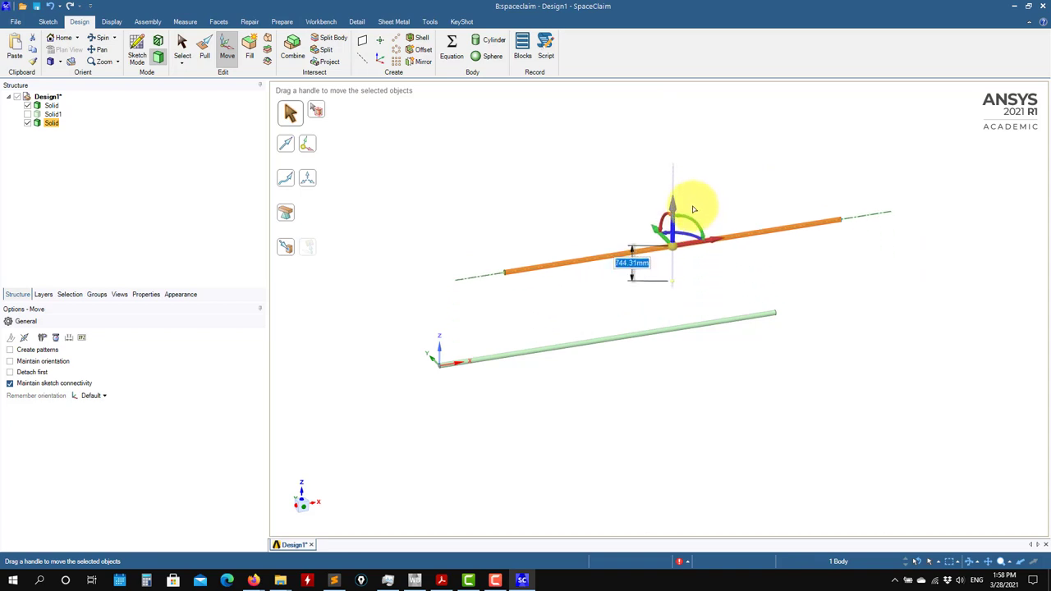
{"action": "left_click_drag", "start_coordinate": [628, 197], "coordinate": [735, 217]}
{"action": "mouse_move", "coordinate": [702, 261]}
{"action": "left_mouse_down"}
{"action": "mouse_move", "coordinate": [706, 233]}
{"action": "mouse_move", "coordinate": [690, 250]}
{"action": "left_mouse_up"}
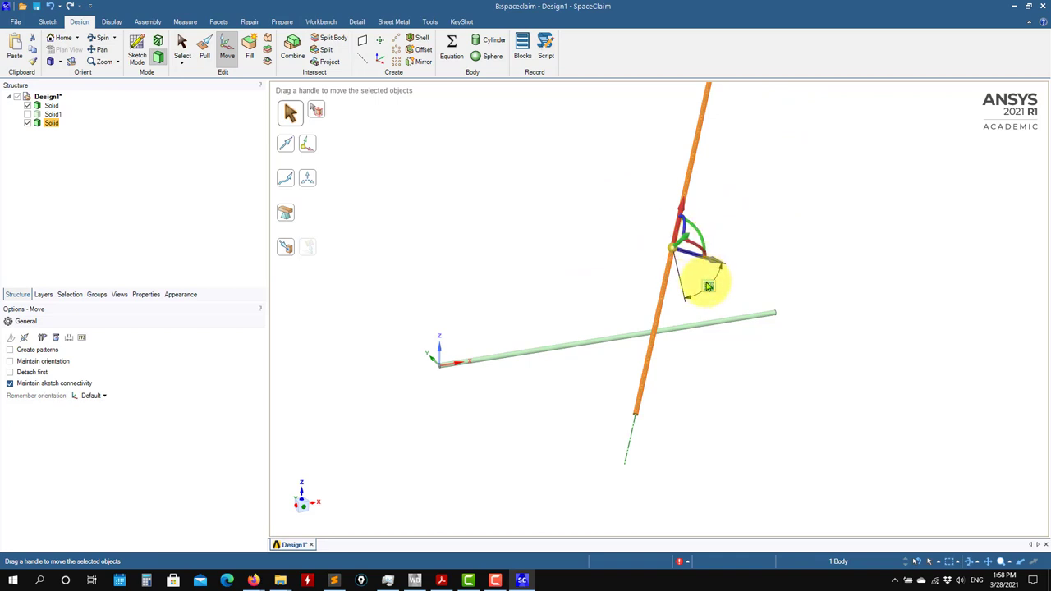
{"action": "left_click_drag", "start_coordinate": [707, 286], "coordinate": [704, 218]}
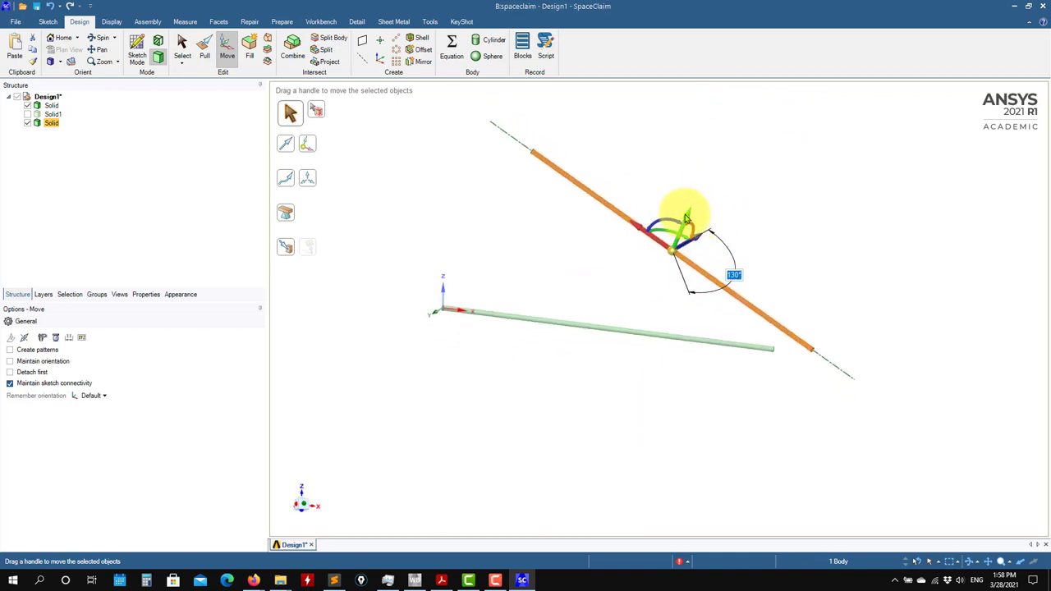
{"action": "middle_click_drag", "start_coordinate": [648, 258], "coordinate": [616, 254]}
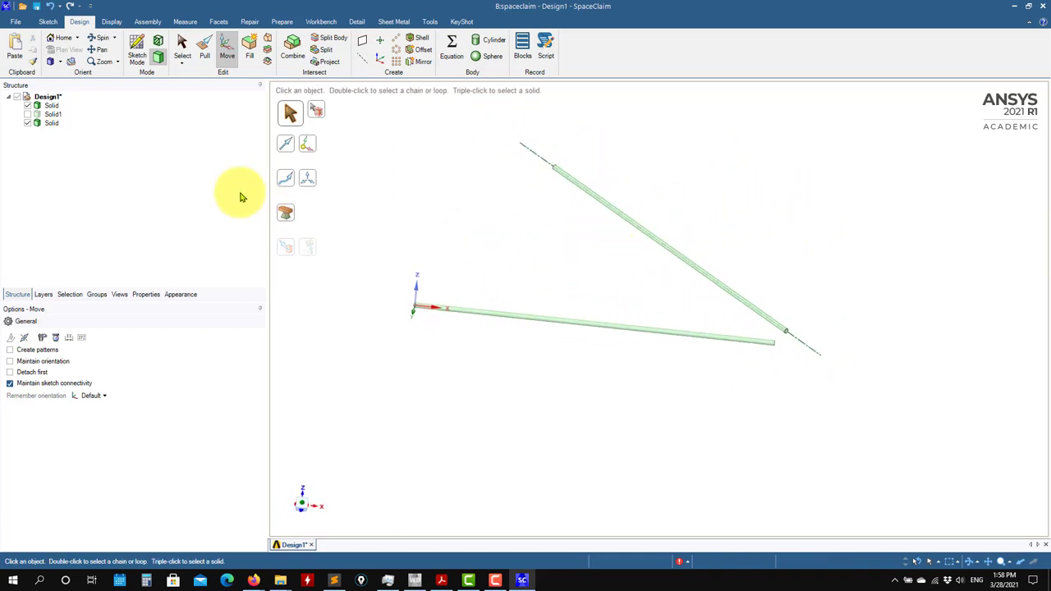
Move the slanted cylinder body down about 1736 mm along Z so that it crosses the cylinder at the origin.
{"action": "left_click", "coordinate": [49, 123]}
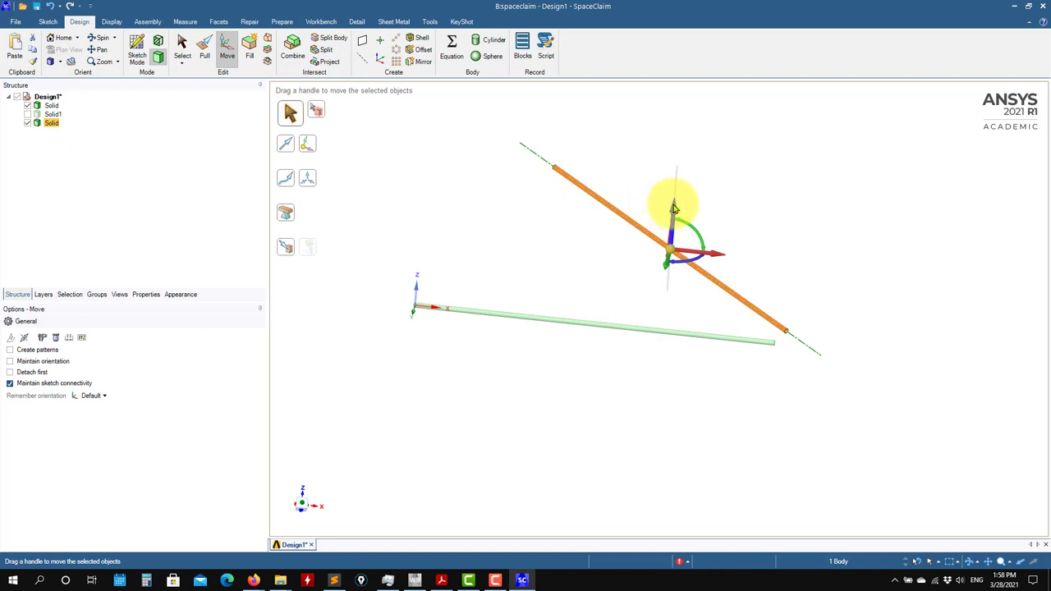
{"action": "left_click_drag", "start_coordinate": [675, 224], "coordinate": [642, 324]}
{"action": "middle_click_drag", "start_coordinate": [642, 324], "coordinate": [705, 256]}
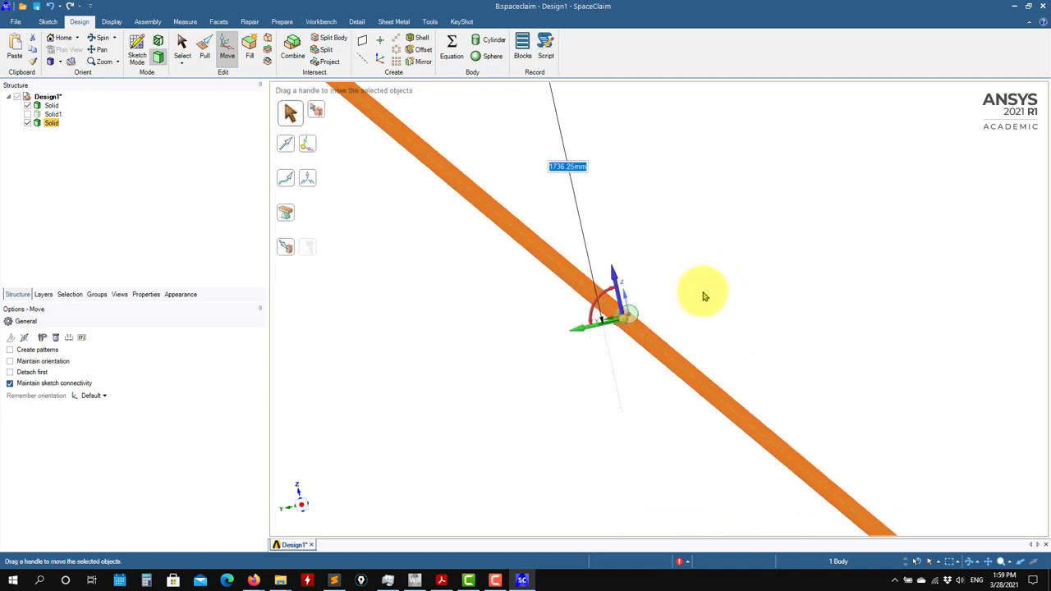
{"action": "middle_click_drag", "start_coordinate": [678, 310], "coordinate": [600, 331]}
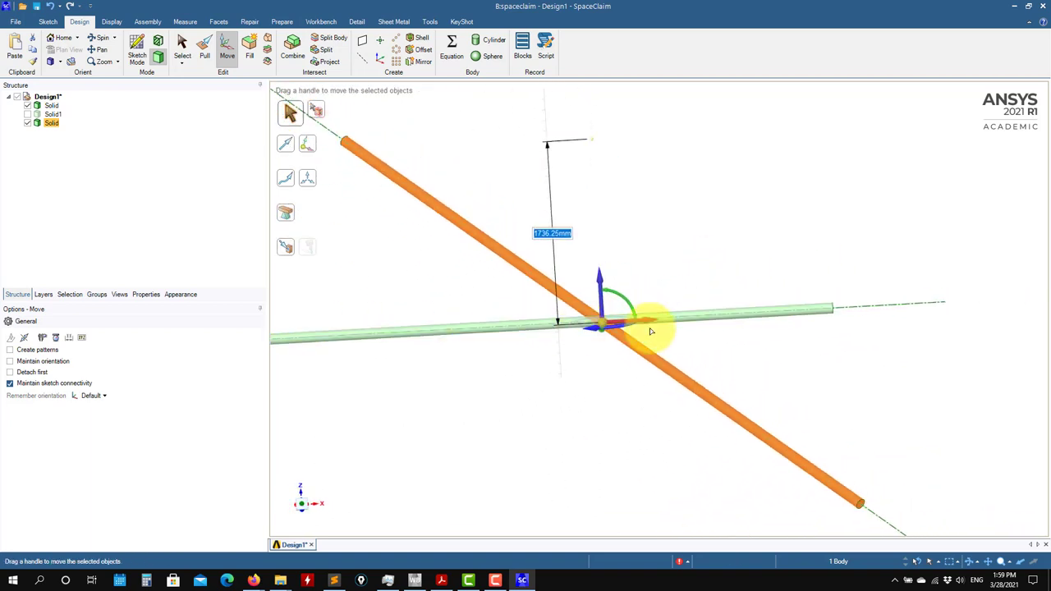
{"action": "scroll", "coordinate": [627, 392], "scroll_direction": "down", "scroll_amount": 2}
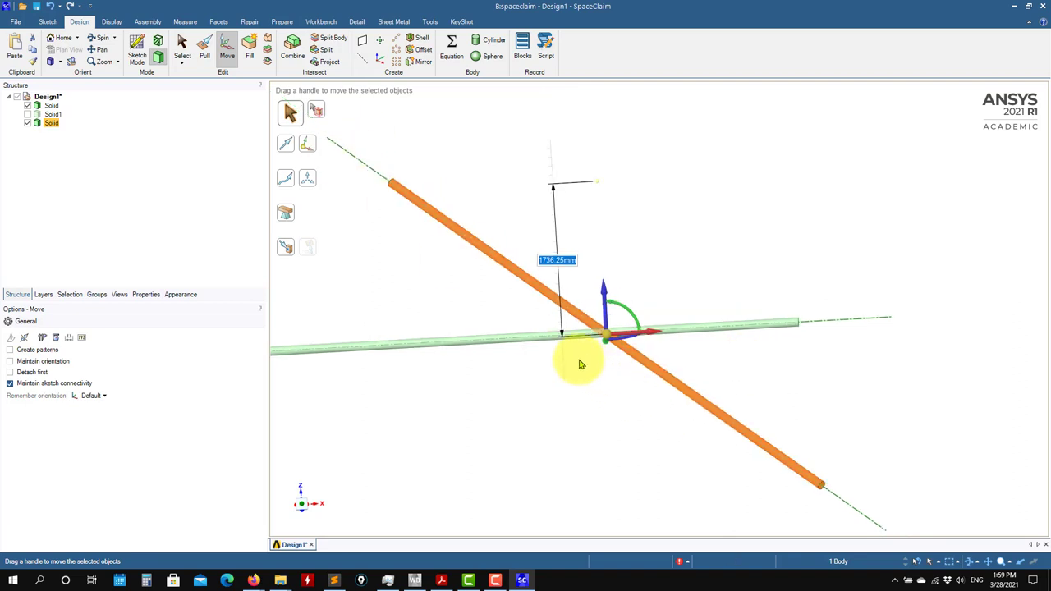
{"action": "left_click", "coordinate": [386, 258]}
{"action": "middle_click_drag", "start_coordinate": [567, 263], "coordinate": [731, 328]}
{"action": "scroll", "coordinate": [706, 339], "scroll_direction": "down", "scroll_amount": 2}
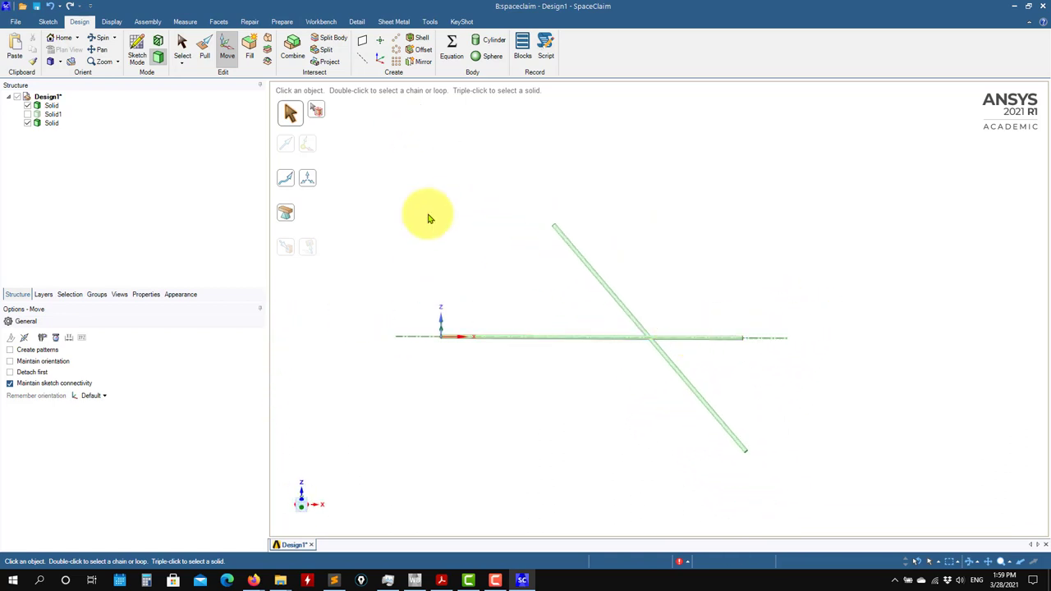
Merge the two crossing cylinders into one solid with Combine.
{"action": "left_click", "coordinate": [293, 49]}
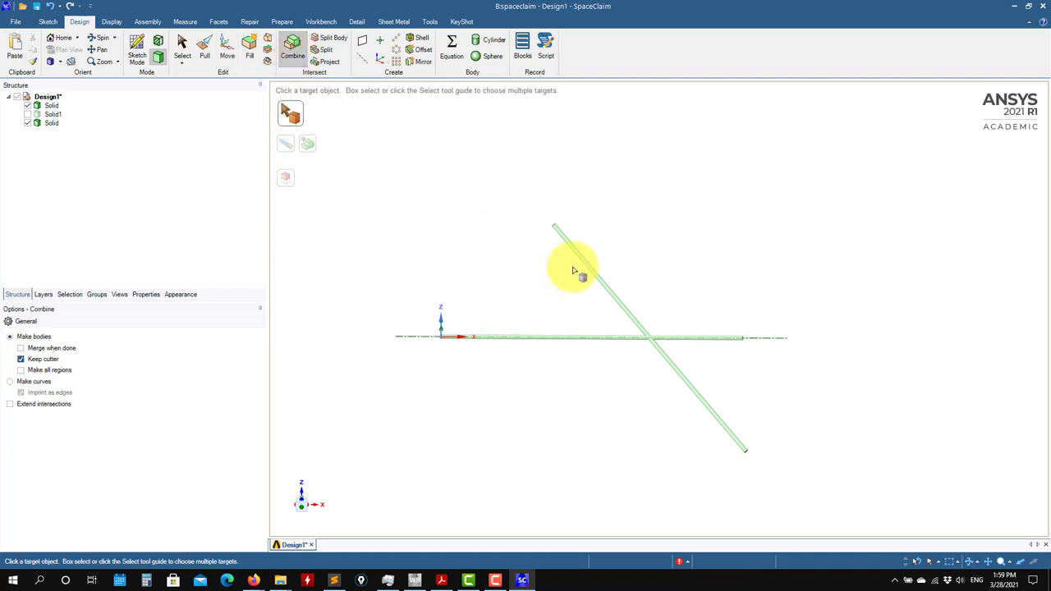
{"action": "scroll", "coordinate": [671, 361], "scroll_direction": "up", "scroll_amount": 3}
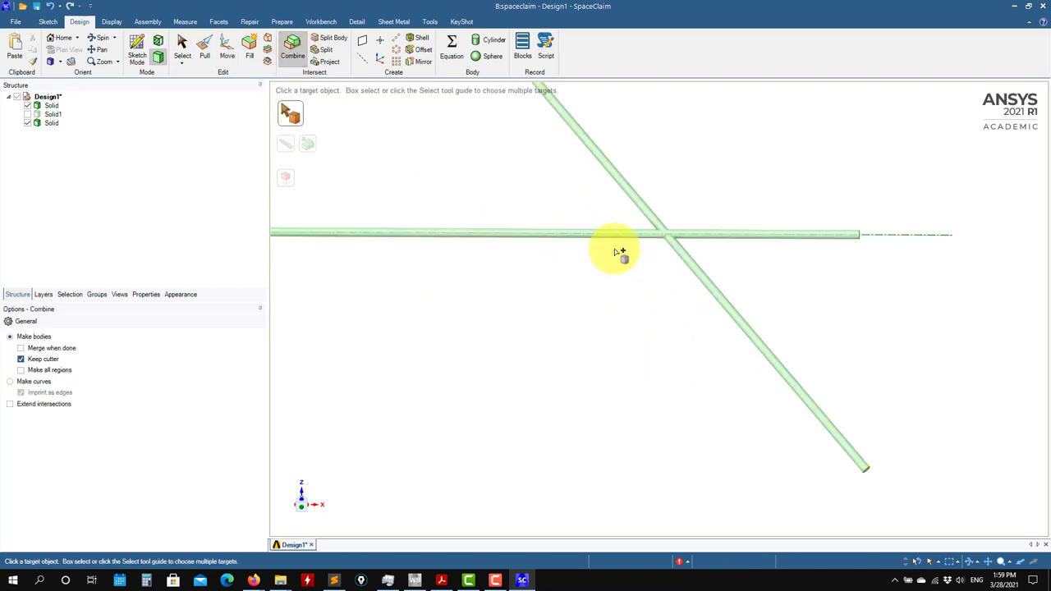
{"action": "middle_click_drag", "start_coordinate": [633, 251], "coordinate": [521, 387], "text": "shift"}
{"action": "left_click", "coordinate": [552, 339]}
{"action": "left_click", "coordinate": [572, 318]}
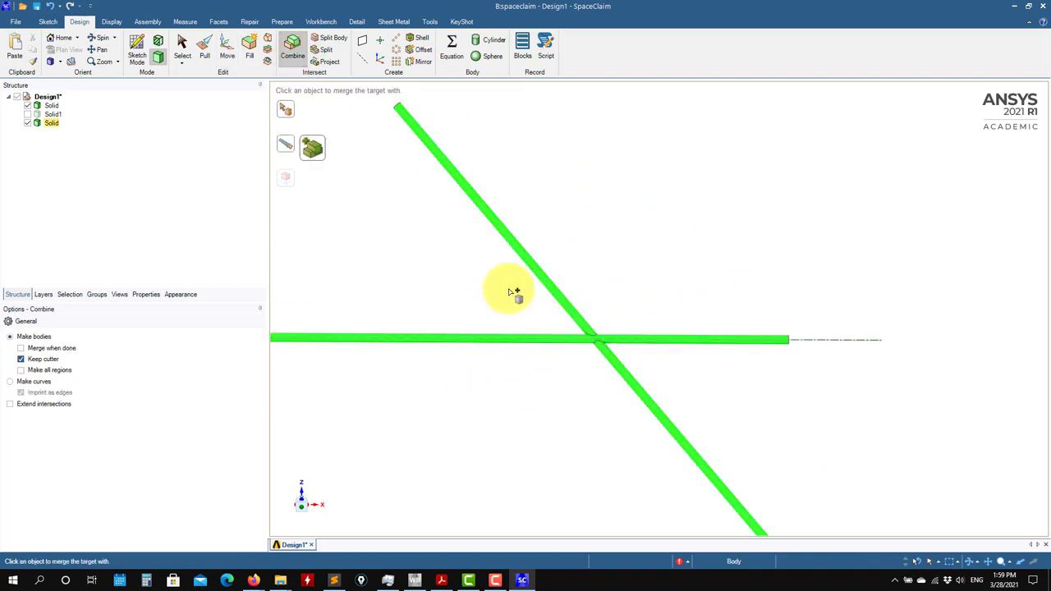
{"action": "left_click", "coordinate": [654, 312]}
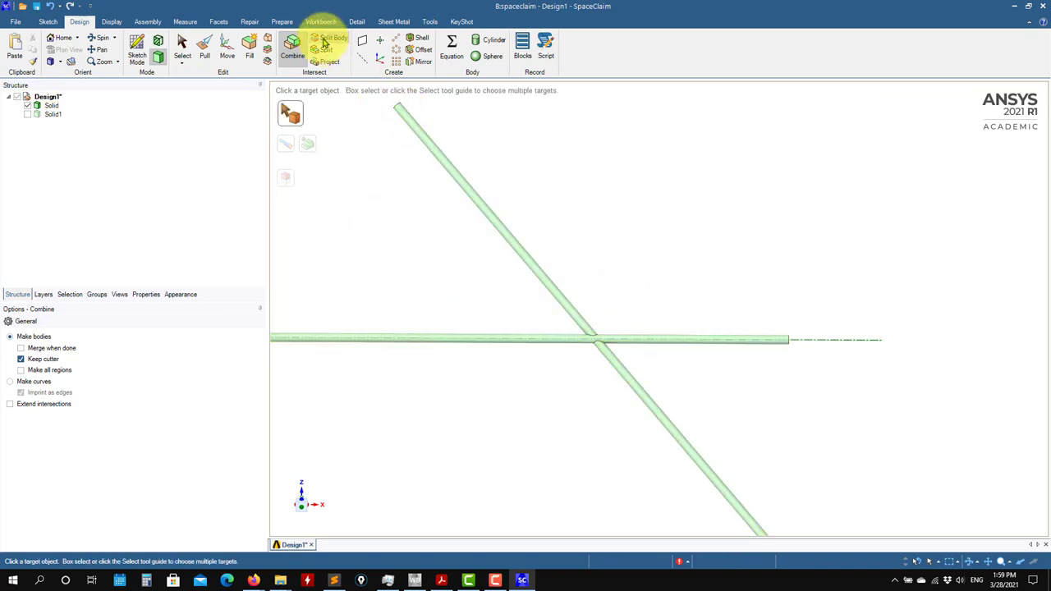
Split the merged solid with Split Body, using the curved face of the horizontal cylinder as the cutter.
{"action": "left_click", "coordinate": [328, 38]}
{"action": "scroll", "coordinate": [550, 378], "scroll_direction": "down", "scroll_amount": 1}
{"action": "left_click", "coordinate": [579, 351]}
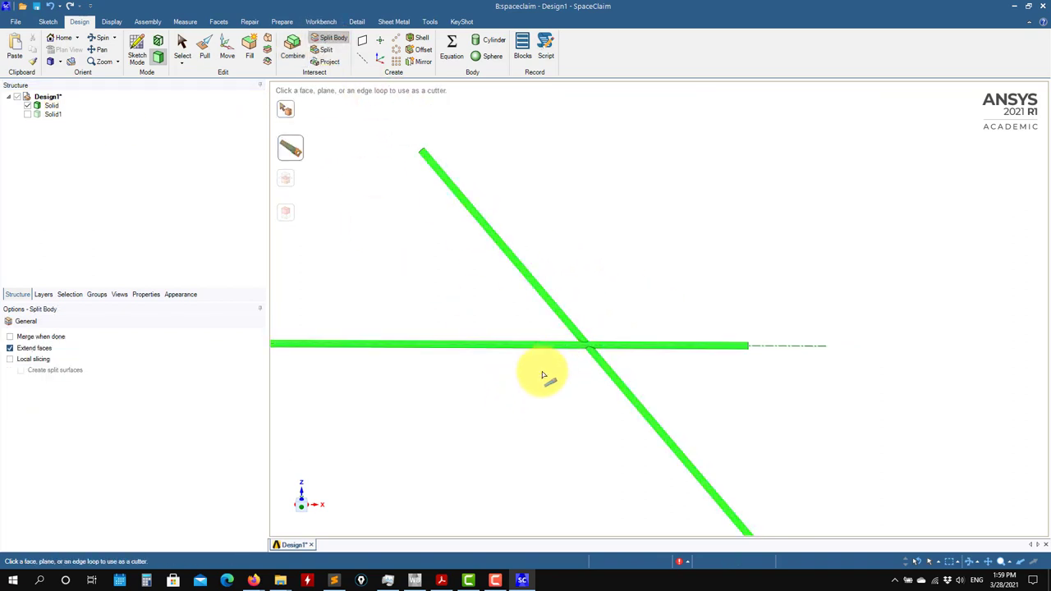
{"action": "scroll", "coordinate": [545, 374], "scroll_direction": "up", "scroll_amount": 3}
{"action": "left_click", "coordinate": [546, 313]}
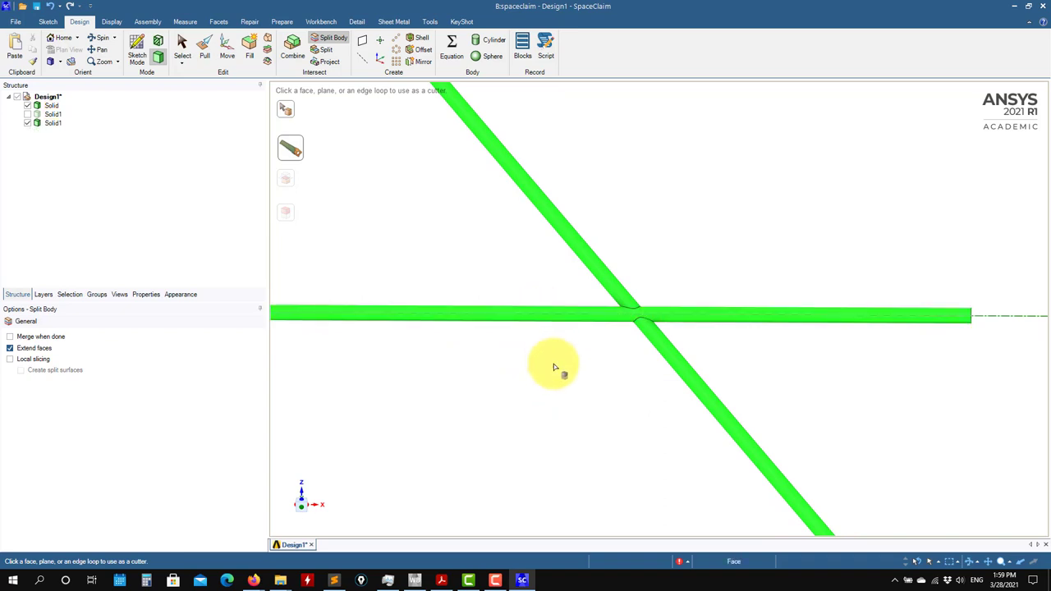
{"action": "key", "text": "Escape"}
Toggle the visibility of the solids in the structure tree to examine the bodies produced by the split.
{"action": "left_click", "coordinate": [27, 114]}
{"action": "left_click", "coordinate": [27, 122]}
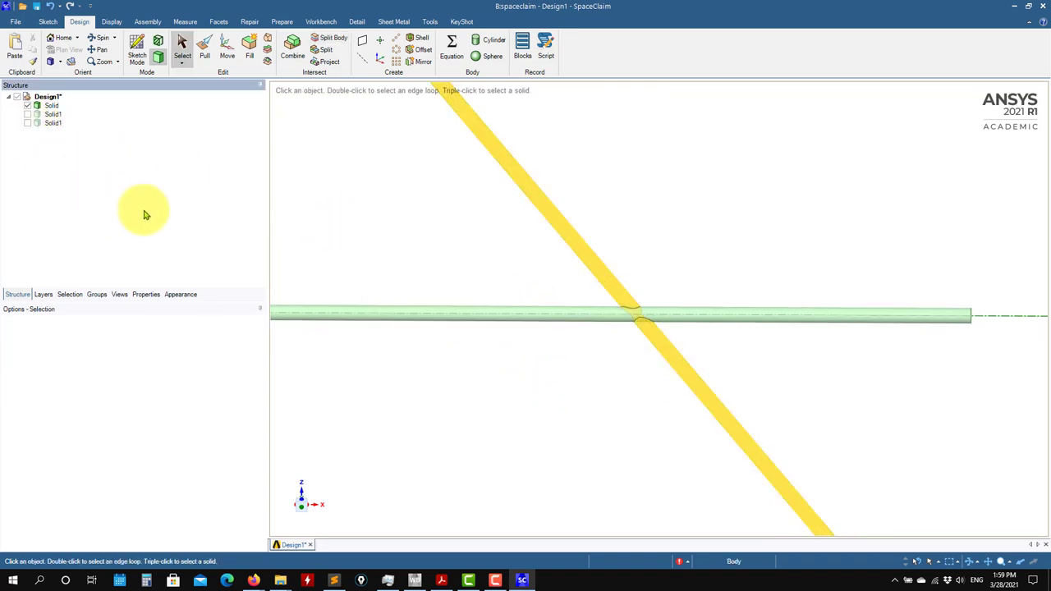
{"action": "left_click", "coordinate": [28, 106]}
{"action": "left_click", "coordinate": [28, 106]}
{"action": "left_click", "coordinate": [27, 122]}
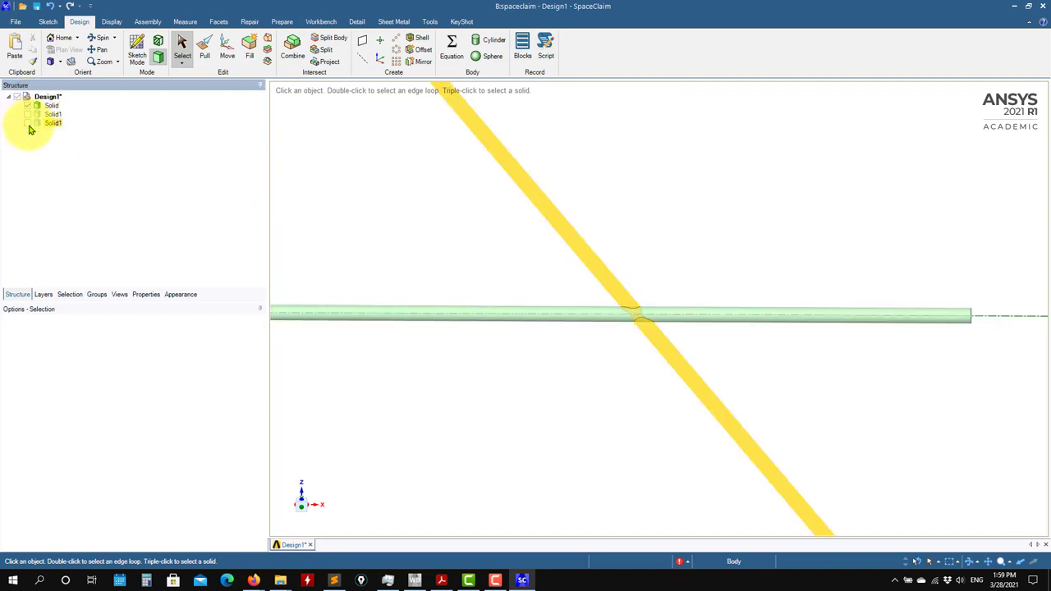
Show all the solids again in the structure tree and examine the complete split model around the crossing.
{"action": "left_click", "coordinate": [27, 106]}
{"action": "middle_click_drag", "start_coordinate": [471, 225], "coordinate": [498, 334]}
{"action": "left_click", "coordinate": [31, 114]}
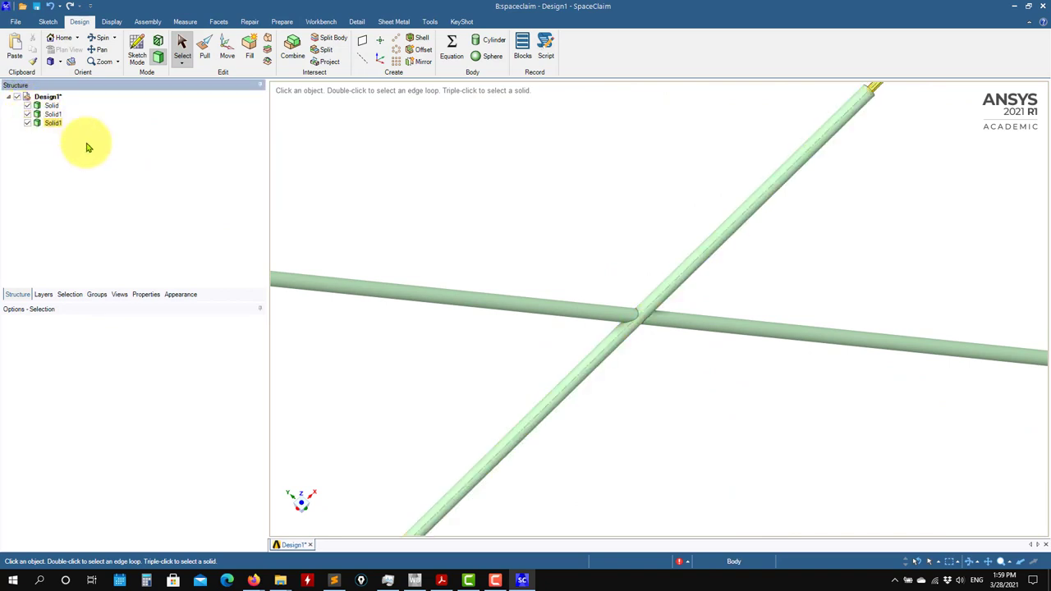
{"action": "scroll", "coordinate": [520, 300], "scroll_direction": "down", "scroll_amount": 5}
{"action": "mouse_move", "coordinate": [540, 305]}
{"action": "middle_mouse_down"}
{"action": "mouse_move", "coordinate": [641, 385]}
{"action": "mouse_move", "coordinate": [646, 282]}
{"action": "mouse_move", "coordinate": [566, 312]}
{"action": "mouse_move", "coordinate": [484, 386]}
{"action": "middle_mouse_up"}
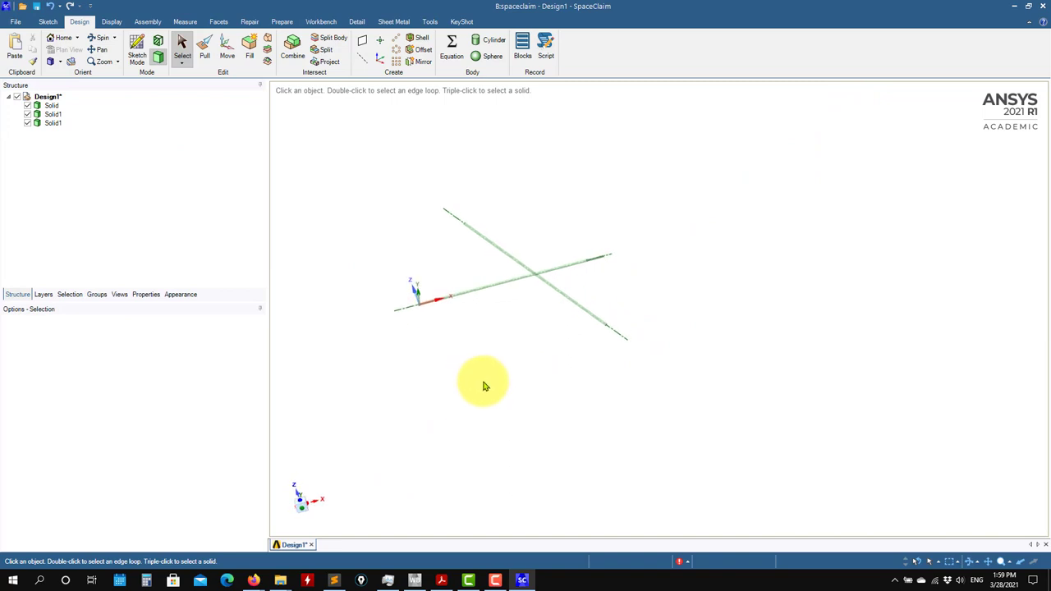
{"action": "middle_click_drag", "start_coordinate": [440, 297], "coordinate": [393, 304]}
Undo the split, the merge and the rotation and move of the cylinder, back to the two parallel horizontal cylinders.
{"action": "key", "text": "ctrl+z"}
{"action": "key", "text": "ctrl+z"}
{"action": "key", "text": "ctrl+z"}
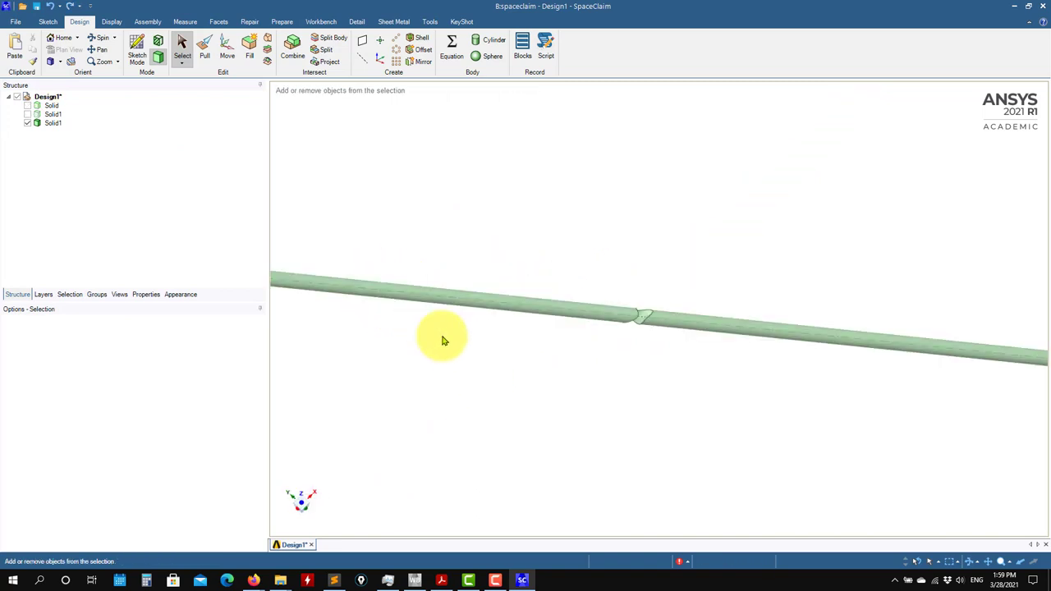
{"action": "key", "text": "ctrl+z"}
{"action": "key", "text": "ctrl+z"}
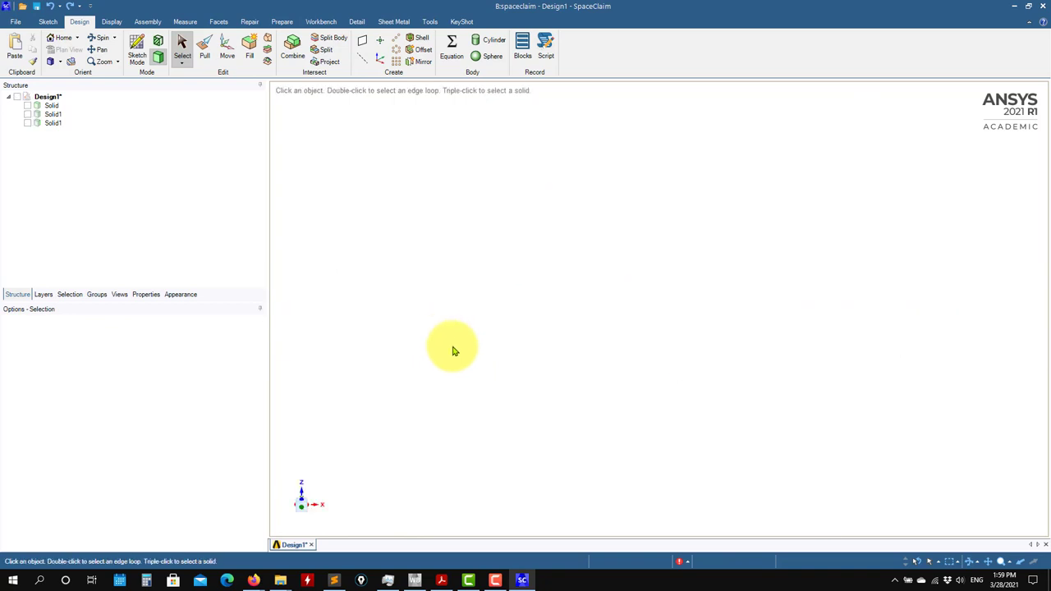
{"action": "key", "text": "ctrl+z"}
{"action": "key", "text": "ctrl+z"}
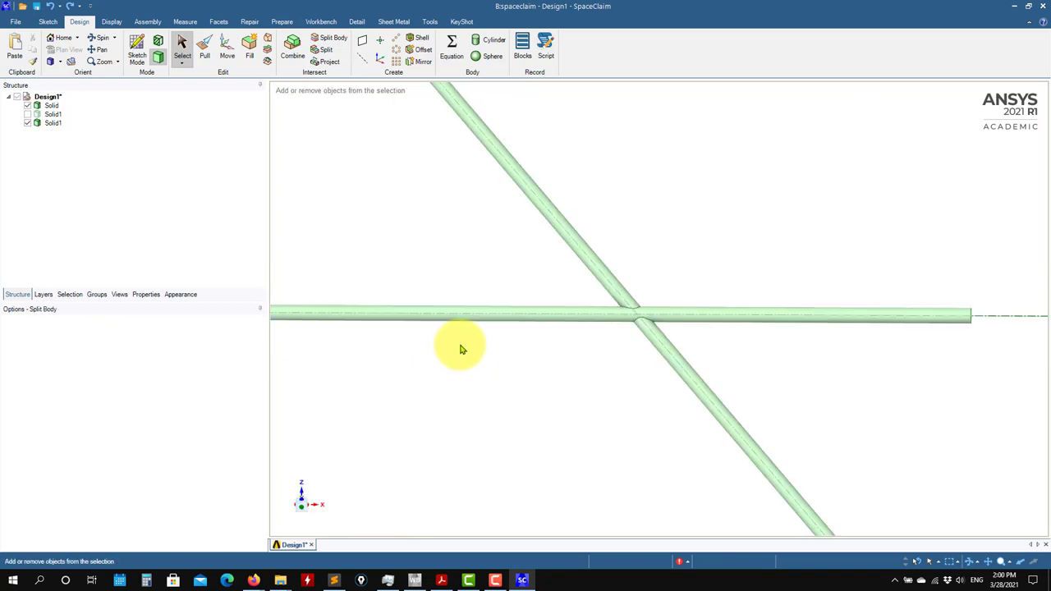
{"action": "key", "text": "ctrl+z"}
{"action": "key", "text": "ctrl+z"}
{"action": "key", "text": "ctrl+z"}
{"action": "key", "text": "ctrl+z"}
{"action": "key", "text": "ctrl+z"}
{"action": "key", "text": "ctrl+z"}
{"action": "key", "text": "ctrl+z"}
{"action": "middle_click_drag", "start_coordinate": [488, 382], "coordinate": [454, 281]}
{"action": "key", "text": "ctrl+z"}
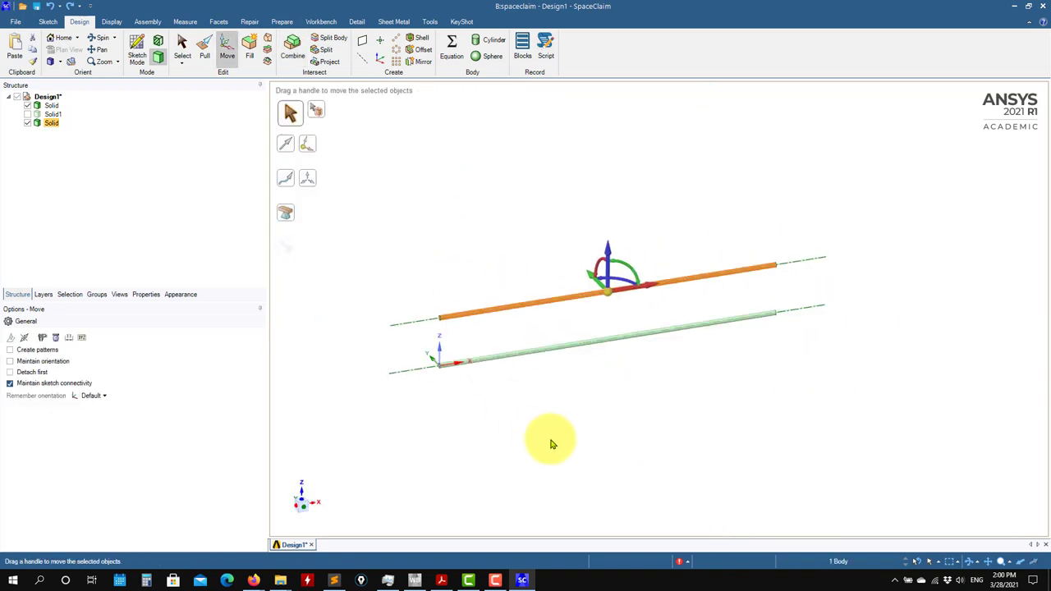
{"action": "key", "text": "Escape"}
Sketch a sagging spline about 7000 mm long above the two cylinders on the XZ plane, and return to solid modelling.
{"action": "middle_click_drag", "start_coordinate": [553, 439], "coordinate": [535, 359]}
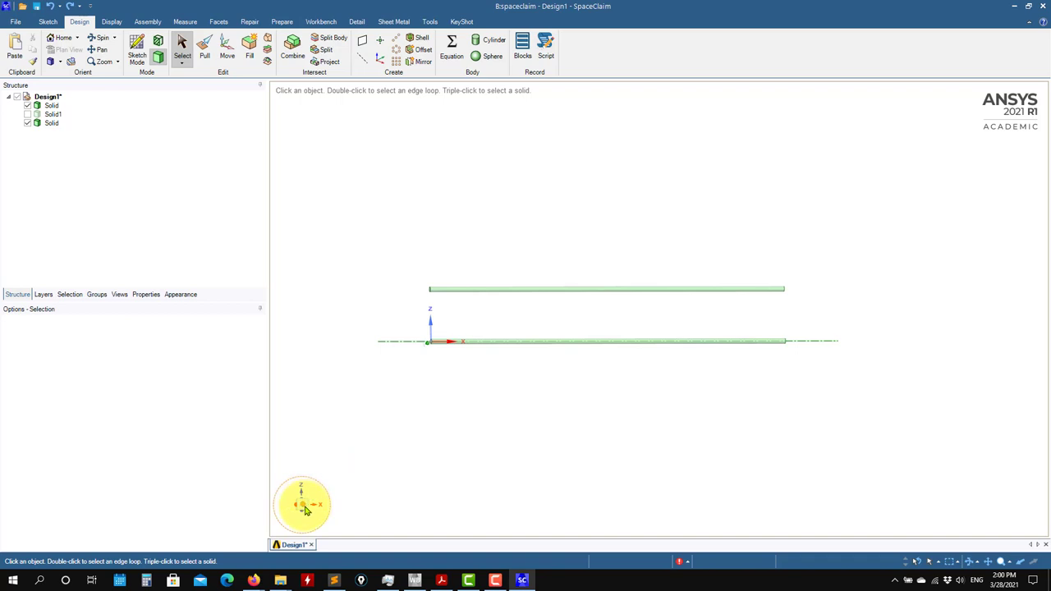
{"action": "left_click", "coordinate": [137, 51]}
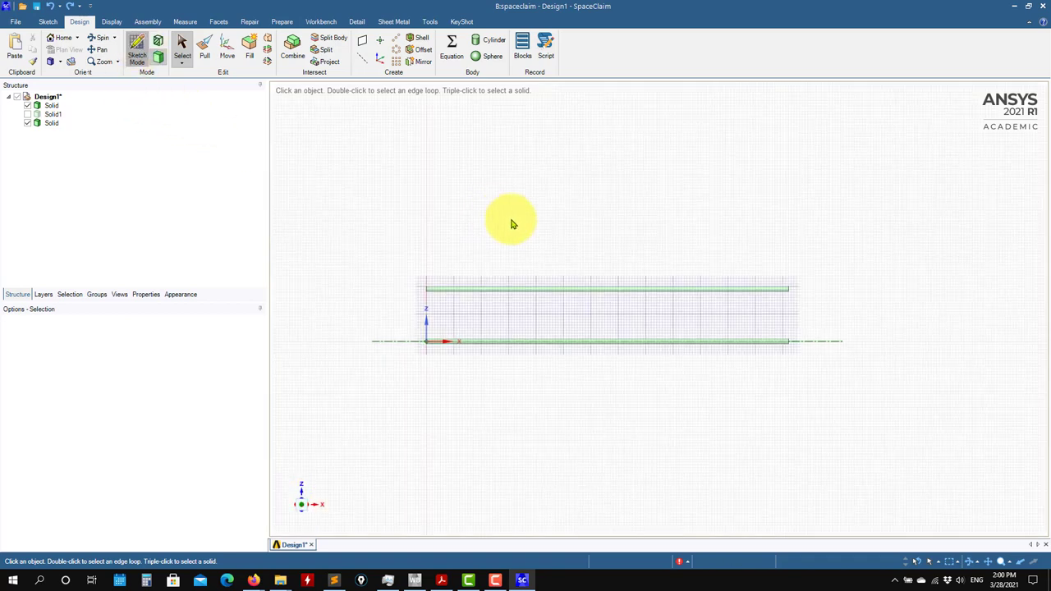
{"action": "left_click", "coordinate": [524, 273]}
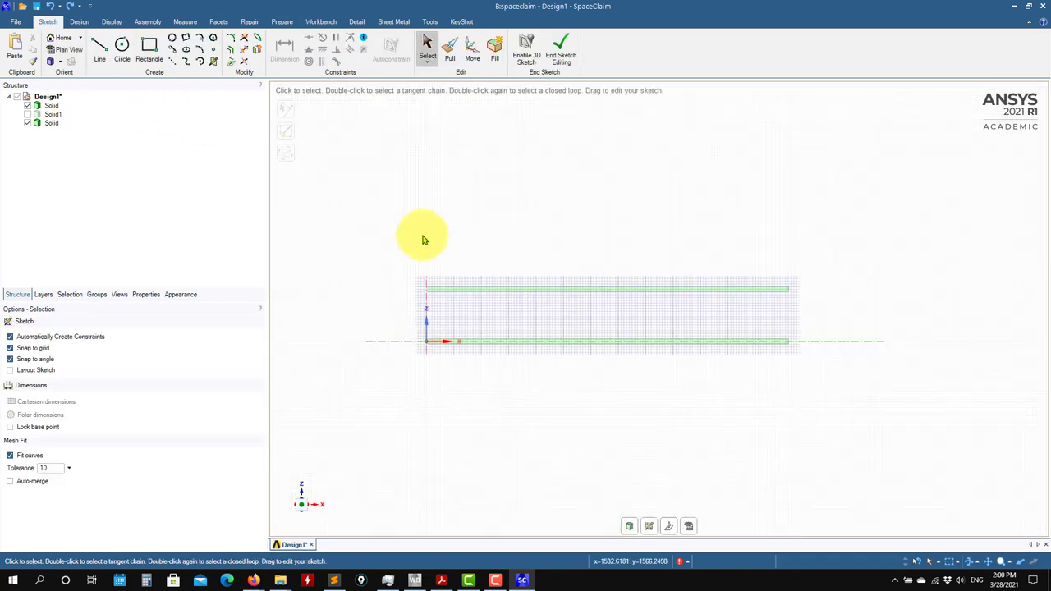
{"action": "left_click", "coordinate": [187, 62]}
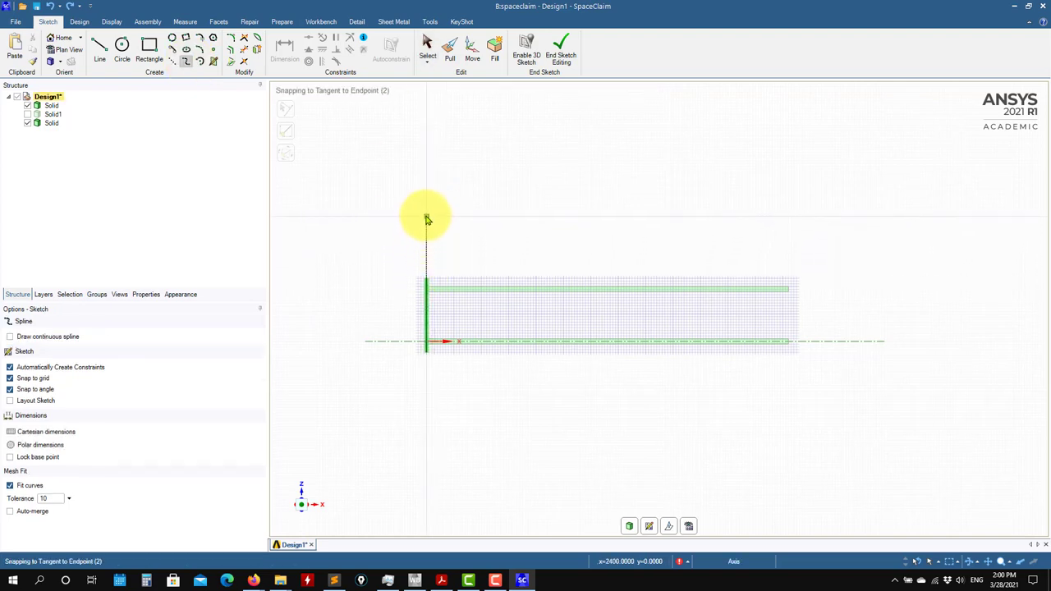
{"action": "left_click", "coordinate": [426, 219]}
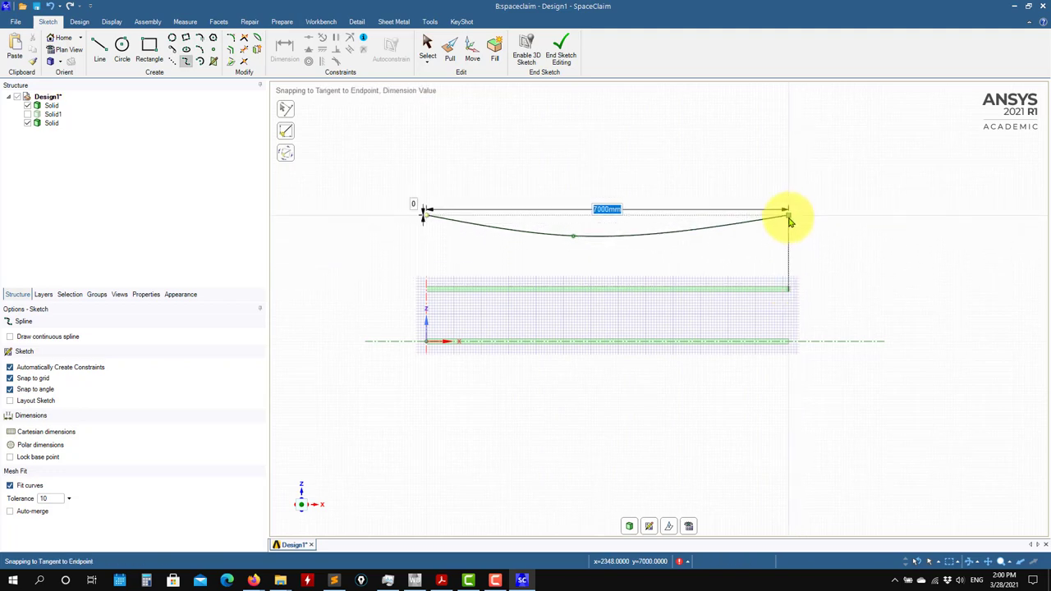
{"action": "left_click", "coordinate": [787, 214]}
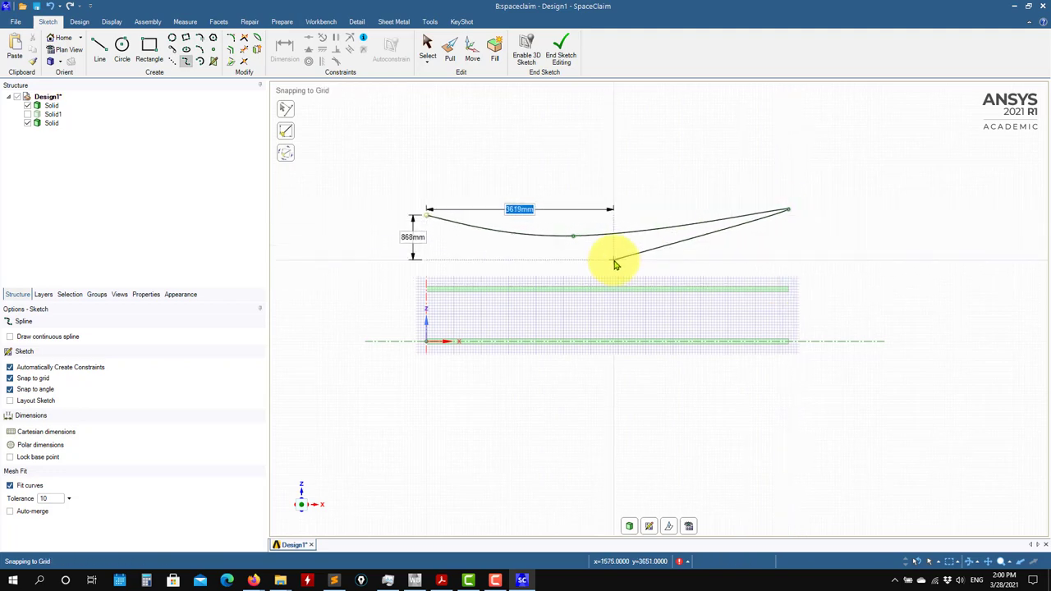
{"action": "left_click", "coordinate": [787, 211]}
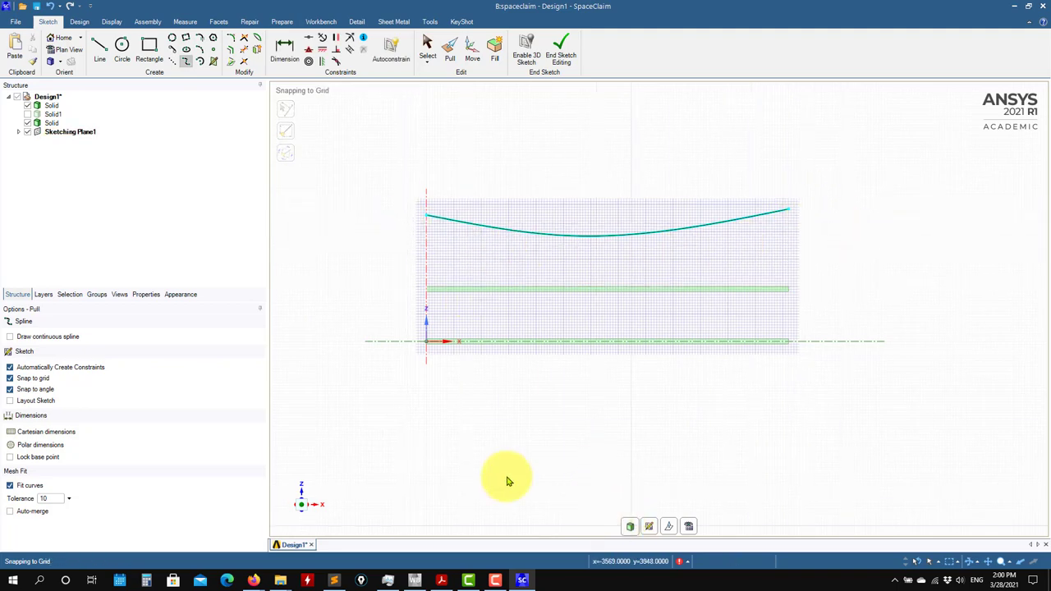
{"action": "left_click", "coordinate": [629, 526]}
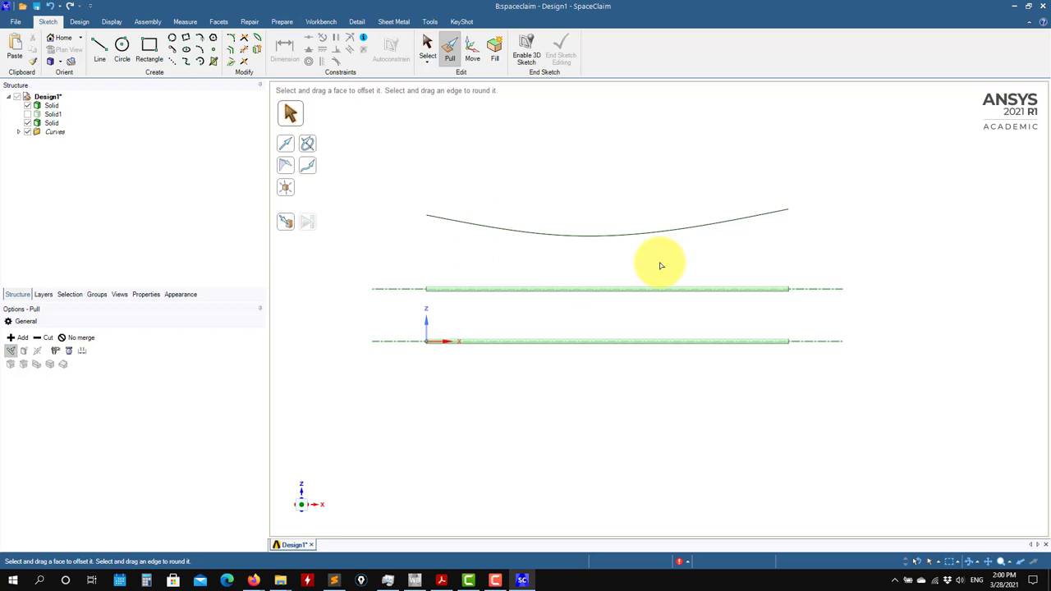
Create a plane at the spline's start point, perpendicular to the curve.
{"action": "left_click", "coordinate": [481, 225]}
{"action": "left_click", "coordinate": [410, 263]}
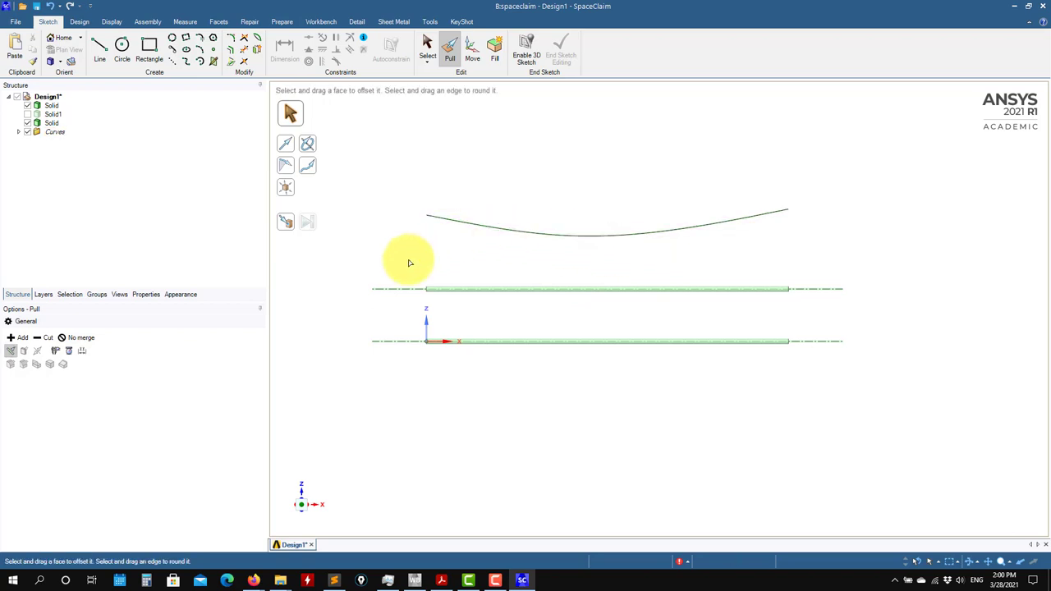
{"action": "middle_click_drag", "start_coordinate": [428, 258], "coordinate": [490, 311]}
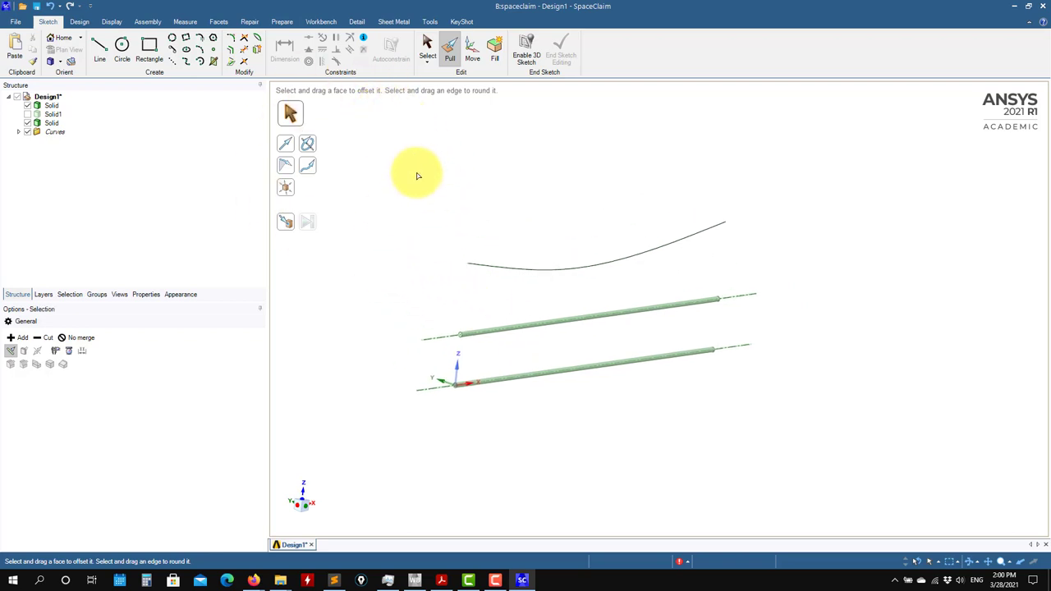
{"action": "key", "text": "s"}
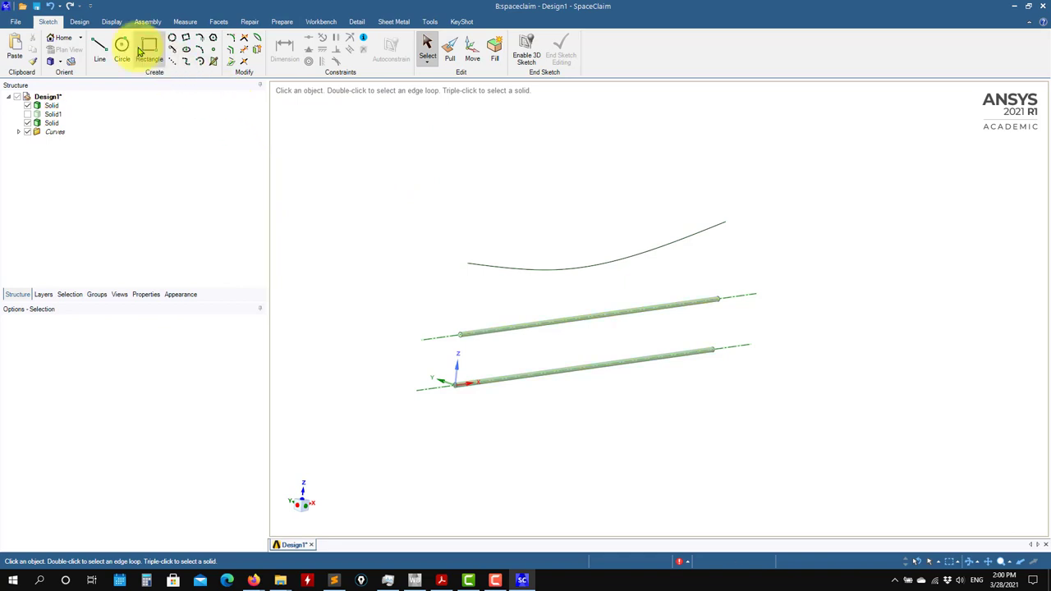
{"action": "left_click", "coordinate": [87, 25]}
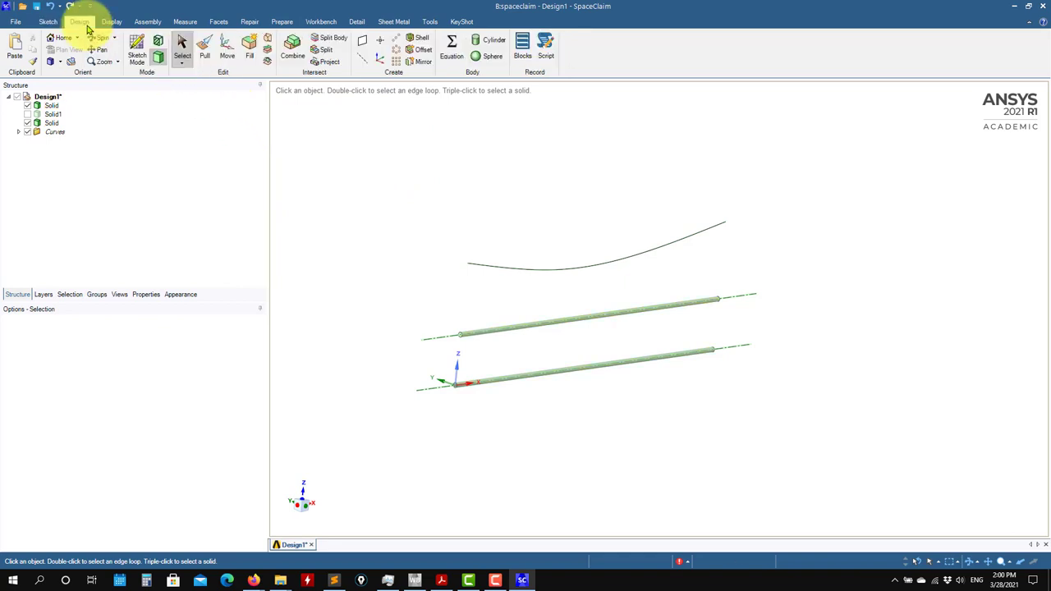
{"action": "left_click", "coordinate": [363, 49]}
{"action": "scroll", "coordinate": [472, 255], "scroll_direction": "up", "scroll_amount": 3}
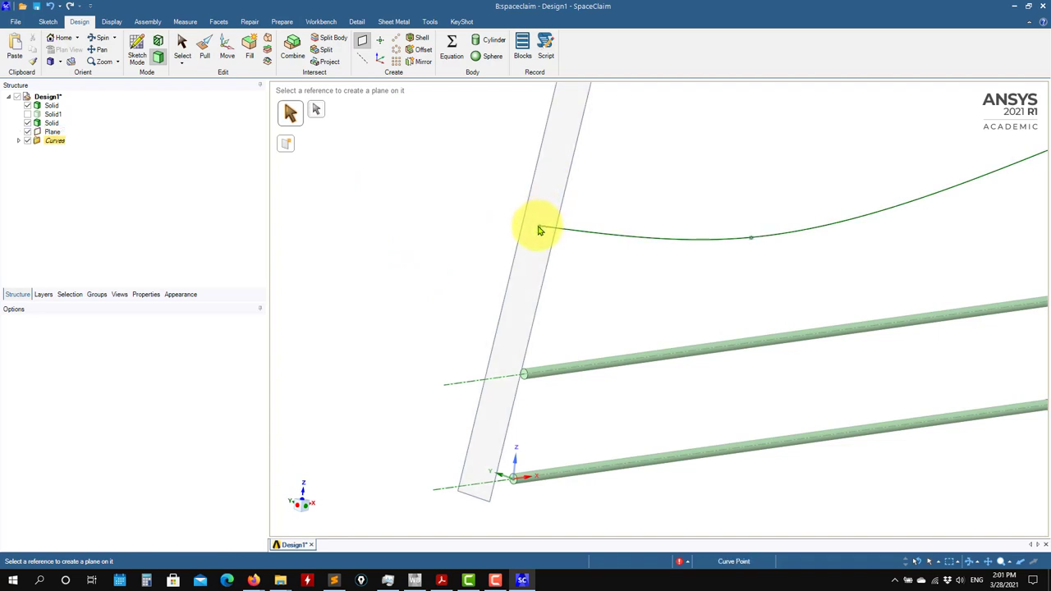
{"action": "key", "text": "Escape"}
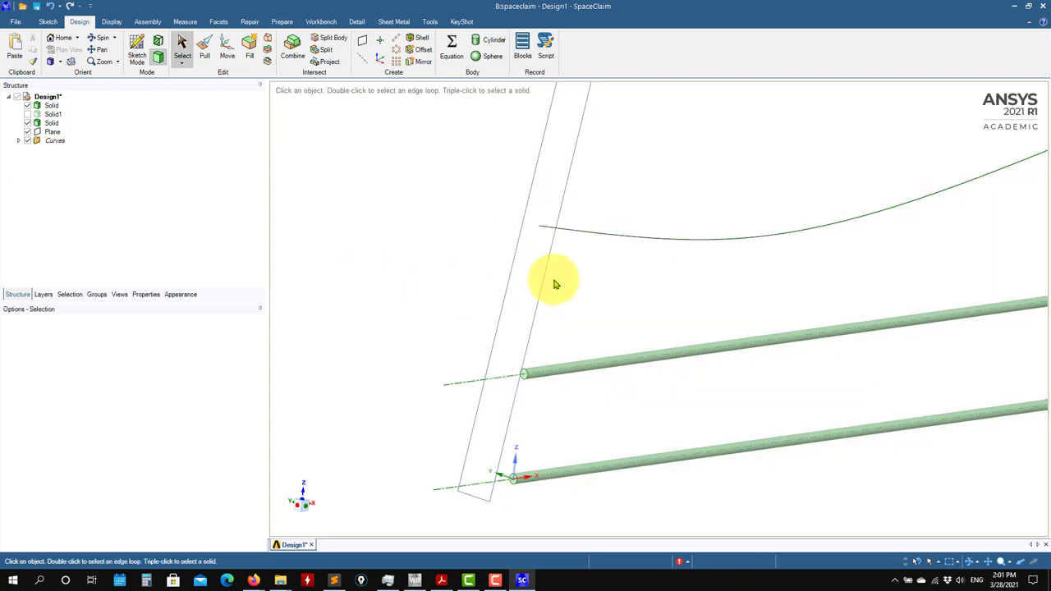
Sketch a circle on the new plane, centred on the spline's start point, and turn it into a surface.
{"action": "left_click", "coordinate": [587, 184]}
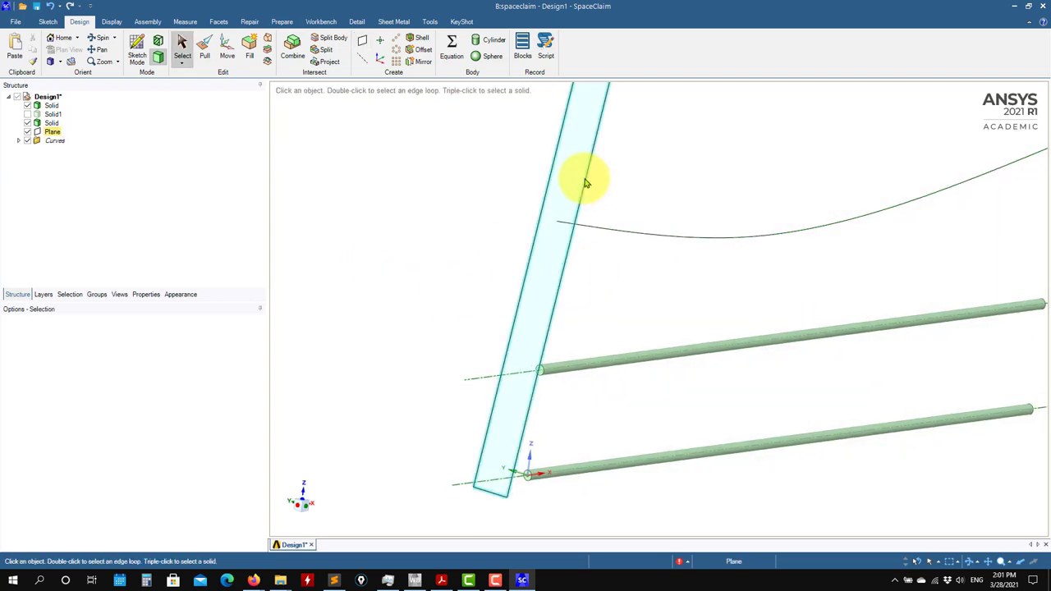
{"action": "left_click", "coordinate": [136, 47]}
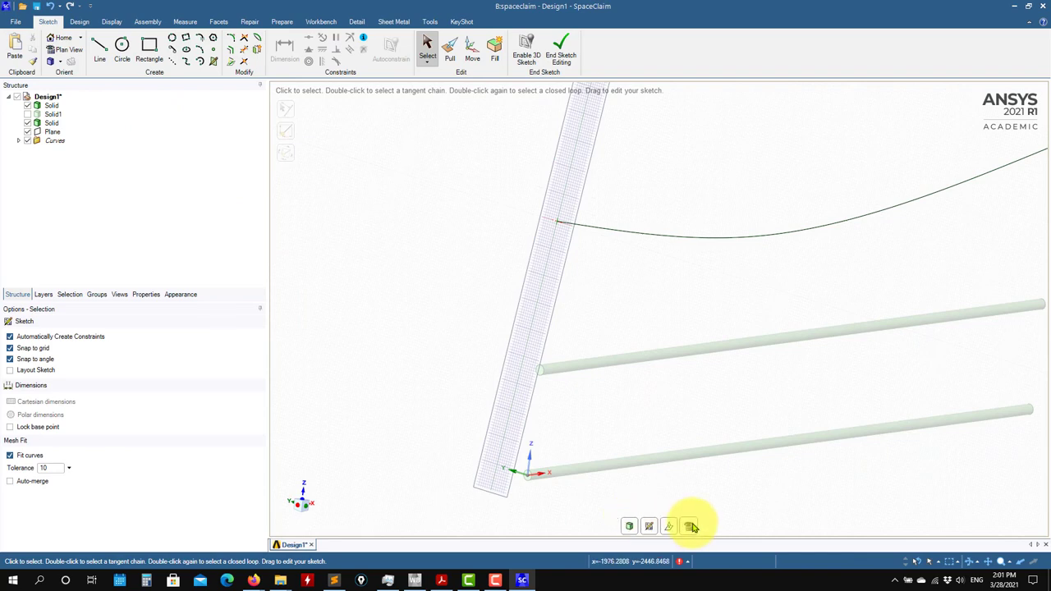
{"action": "left_click", "coordinate": [690, 526]}
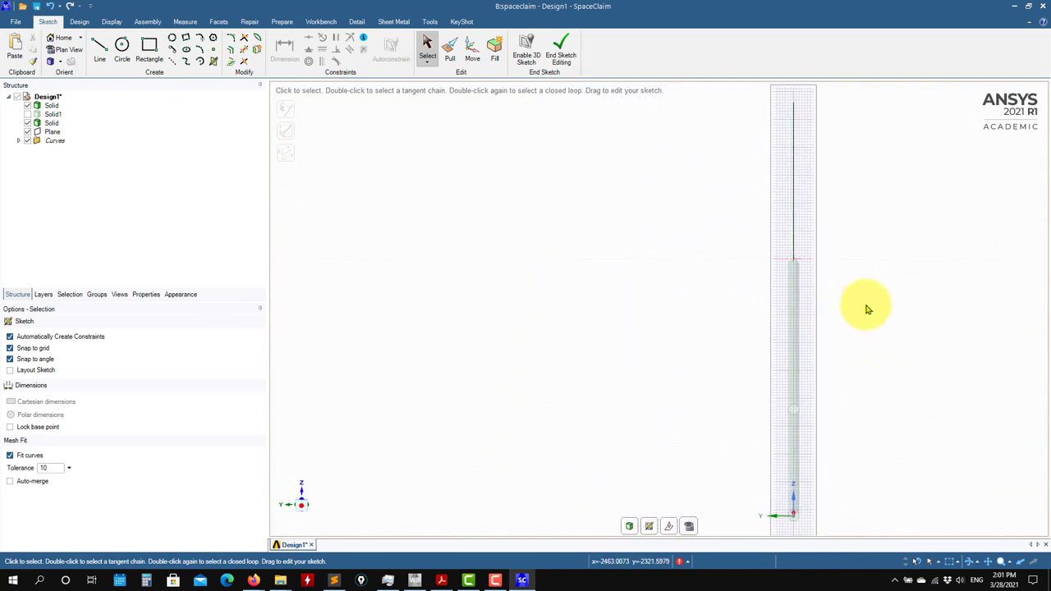
{"action": "scroll", "coordinate": [850, 297], "scroll_direction": "up", "scroll_amount": 4}
{"action": "left_click", "coordinate": [121, 48]}
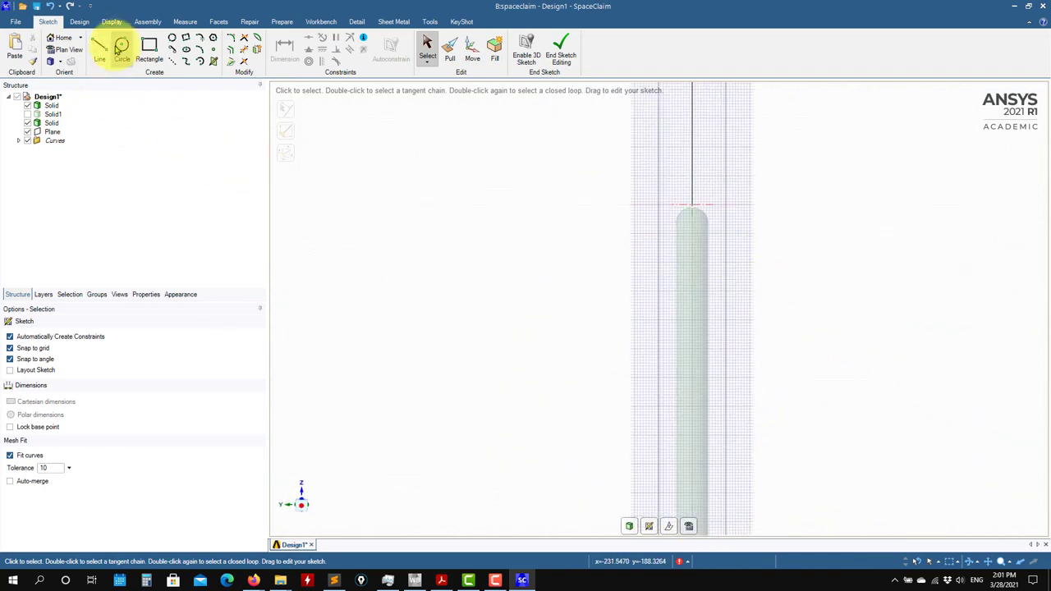
{"action": "left_click", "coordinate": [727, 210]}
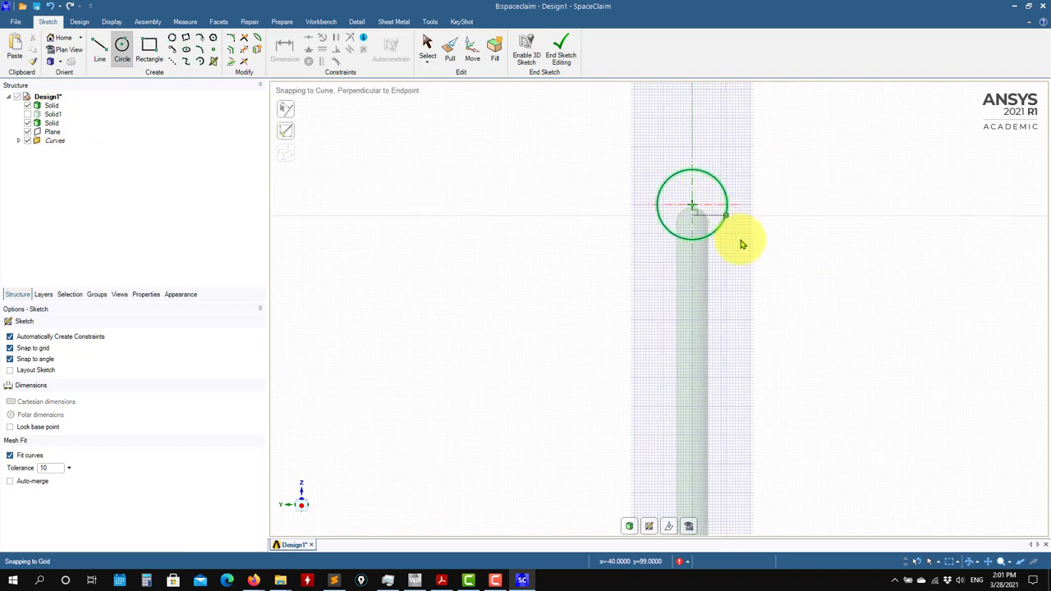
{"action": "key", "text": "p"}
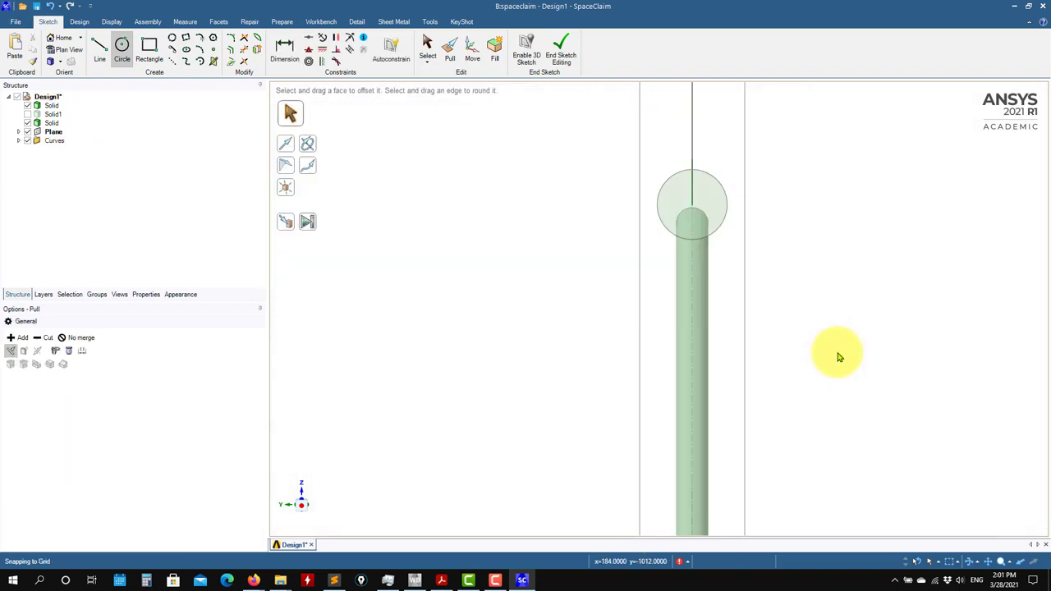
Sweep the circular face along the full length of the spline to form a curved solid.
{"action": "mouse_move", "coordinate": [821, 352]}
{"action": "middle_mouse_down"}
{"action": "mouse_move", "coordinate": [762, 352]}
{"action": "mouse_move", "coordinate": [627, 318]}
{"action": "middle_mouse_up"}
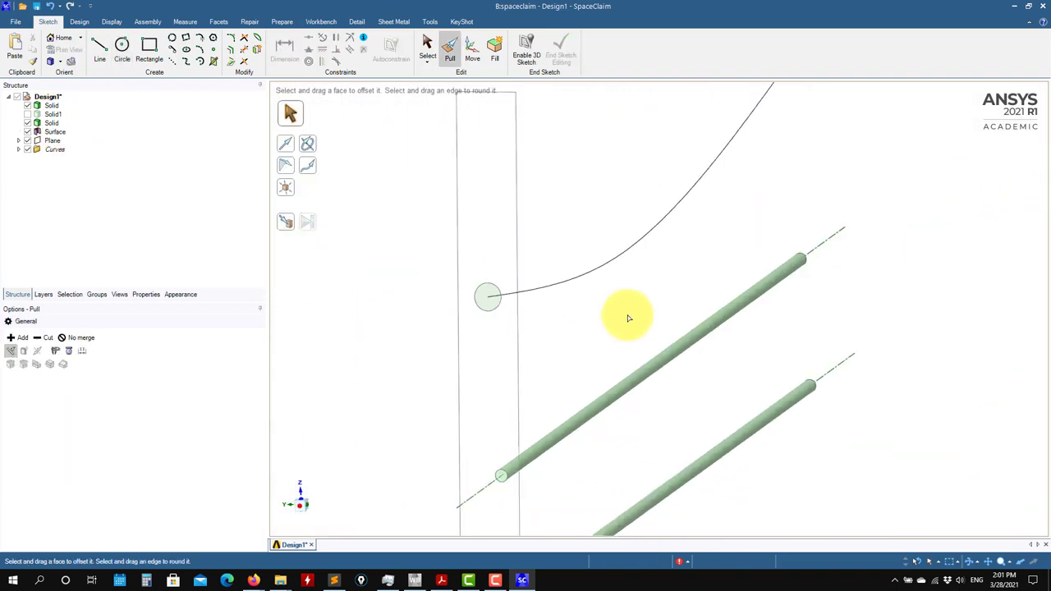
{"action": "left_click", "coordinate": [306, 170]}
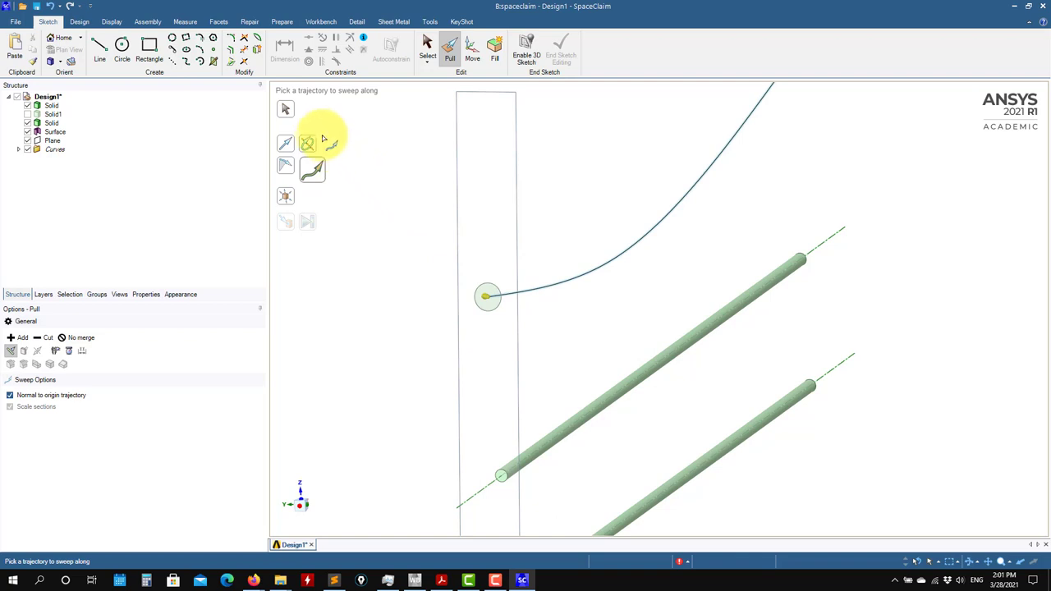
{"action": "left_click", "coordinate": [290, 111]}
{"action": "left_click", "coordinate": [488, 306]}
{"action": "left_click_drag", "start_coordinate": [494, 305], "coordinate": [670, 211]}
{"action": "left_click", "coordinate": [314, 228]}
{"action": "scroll", "coordinate": [645, 317], "scroll_direction": "down", "scroll_amount": 5}
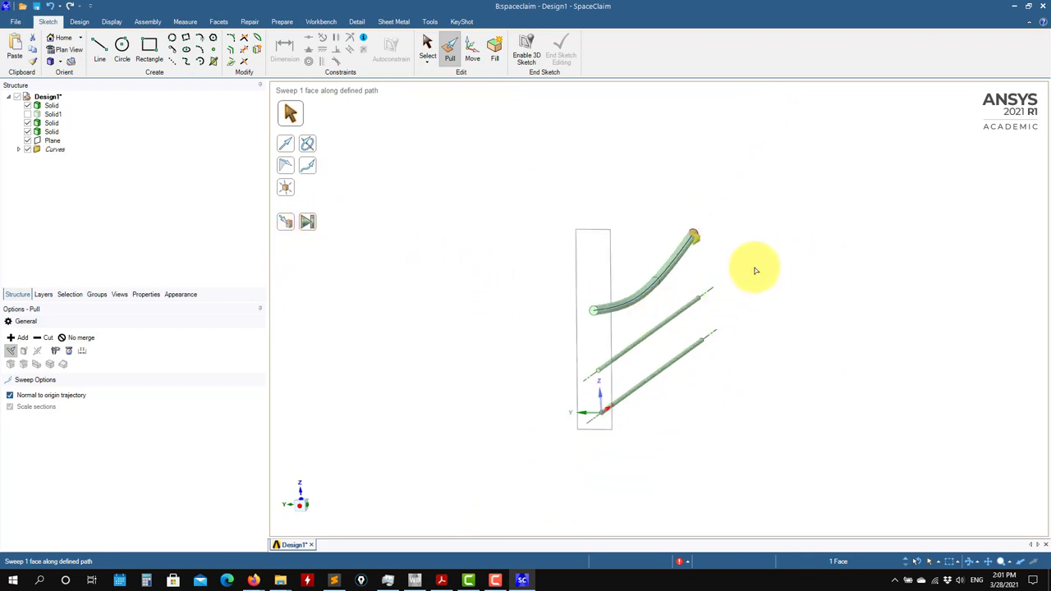
{"action": "middle_click_drag", "start_coordinate": [772, 271], "coordinate": [657, 286]}
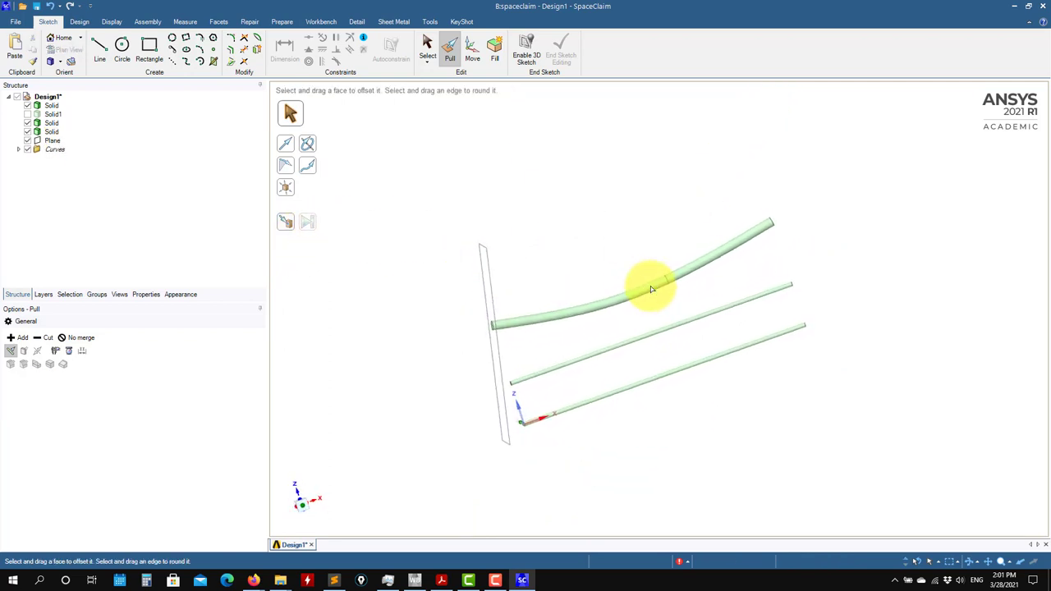
Undo the sweep and repeat the full sweep of the circular face along the spline.
{"action": "key", "text": "ctrl+z"}
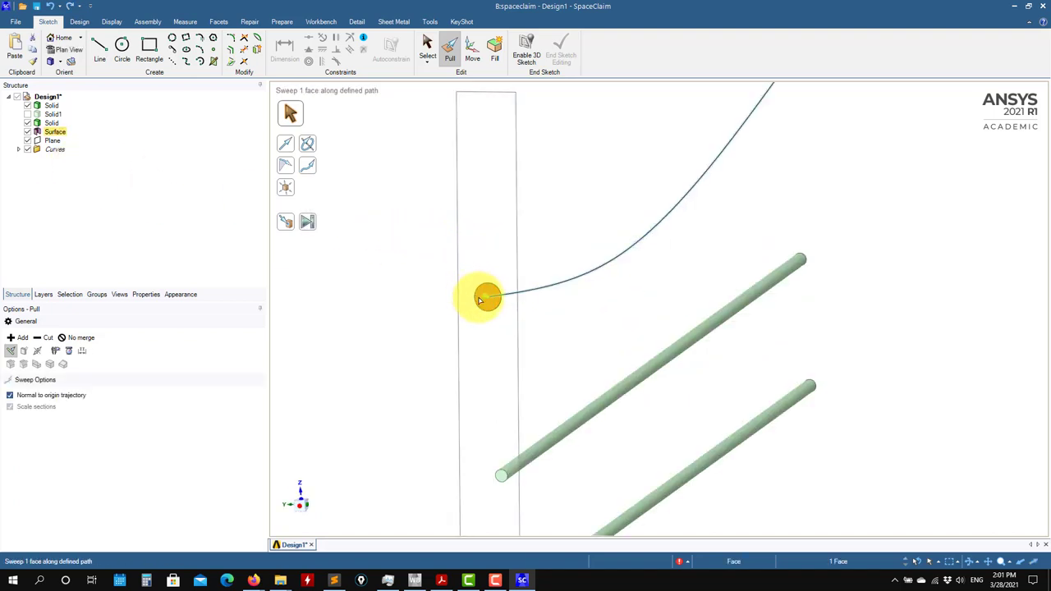
{"action": "left_click", "coordinate": [309, 223]}
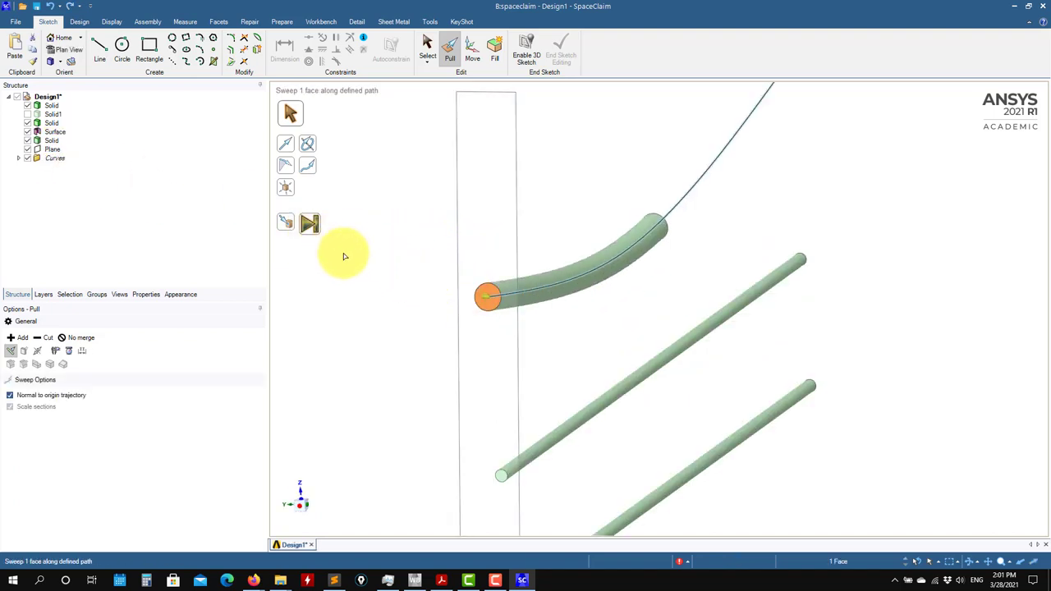
{"action": "scroll", "coordinate": [467, 244], "scroll_direction": "up", "scroll_amount": 3}
{"action": "scroll", "coordinate": [499, 245], "scroll_direction": "down", "scroll_amount": 4}
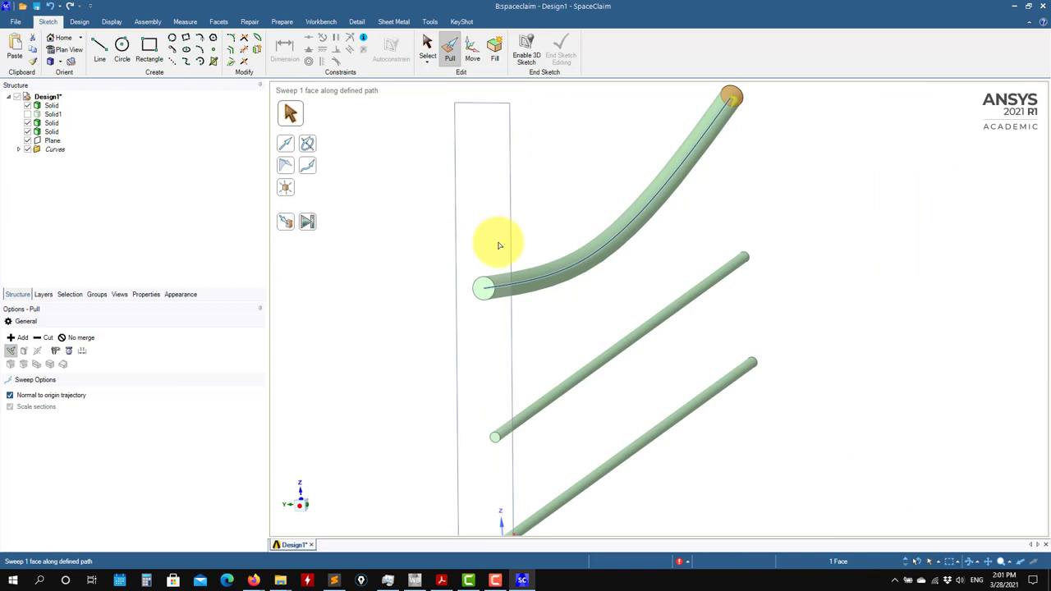
Try to enlarge the swept solid by pulling its curved outer face, and undo the attempt.
{"action": "left_click", "coordinate": [898, 236]}
{"action": "left_click", "coordinate": [657, 192]}
{"action": "mouse_move", "coordinate": [657, 173]}
{"action": "left_mouse_down"}
{"action": "mouse_move", "coordinate": [676, 159]}
{"action": "mouse_move", "coordinate": [643, 192]}
{"action": "mouse_move", "coordinate": [662, 177]}
{"action": "left_mouse_up"}
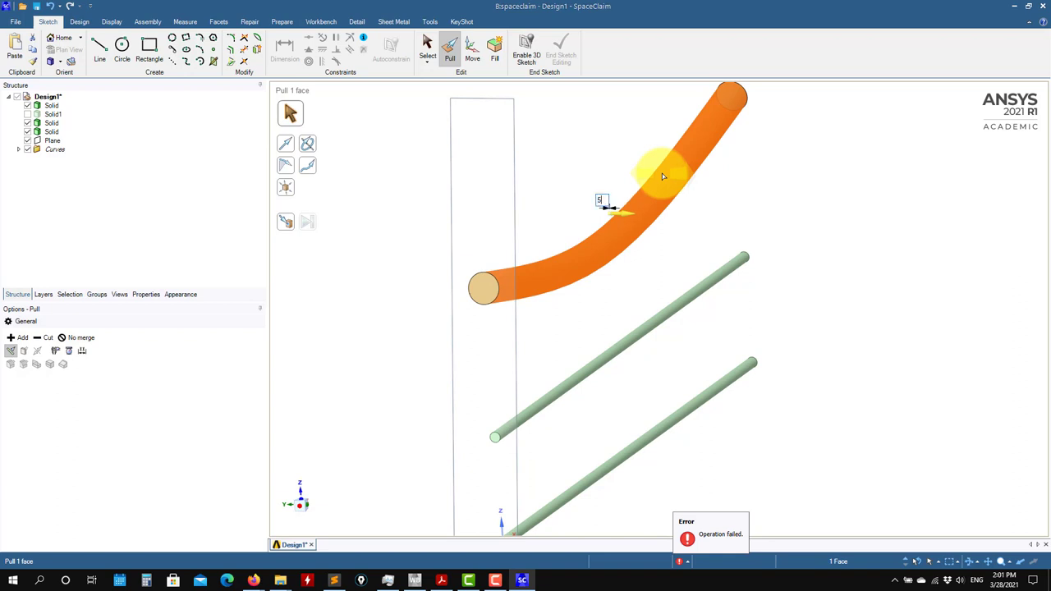
{"action": "key", "text": "ctrl+z"}
Try to extend the swept solid by pulling its far end face outward.
{"action": "left_click", "coordinate": [697, 257]}
{"action": "middle_click_drag", "start_coordinate": [697, 258], "coordinate": [717, 143]}
{"action": "middle_click_drag", "start_coordinate": [769, 237], "coordinate": [693, 380], "text": "ctrl"}
{"action": "left_click", "coordinate": [667, 280]}
{"action": "left_click_drag", "start_coordinate": [668, 281], "coordinate": [902, 164]}
{"action": "key", "text": "Escape"}
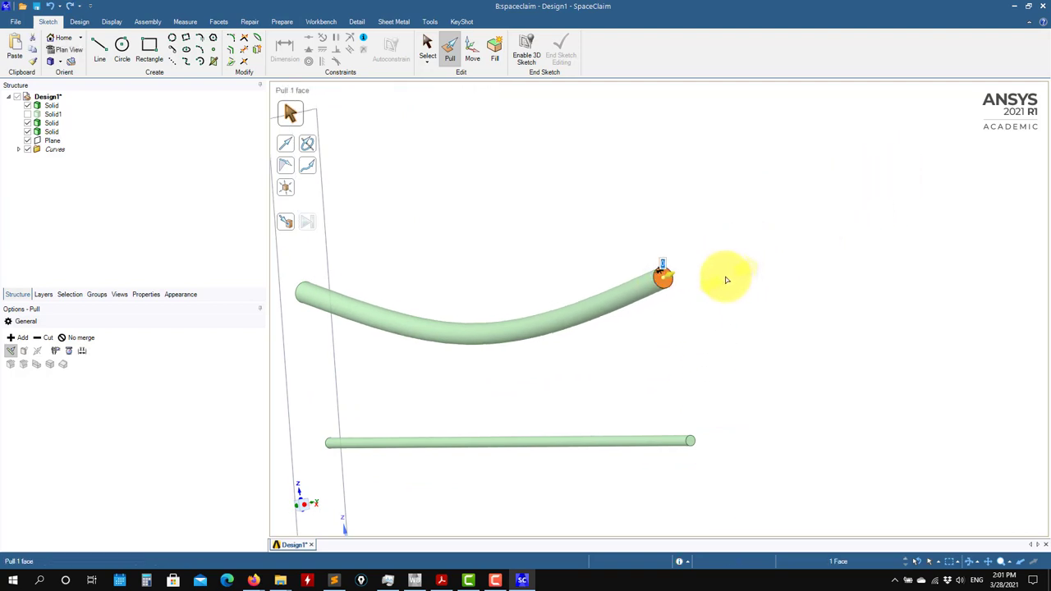
Create a plane on the far end face of the curved swept solid.
{"action": "left_click", "coordinate": [662, 281]}
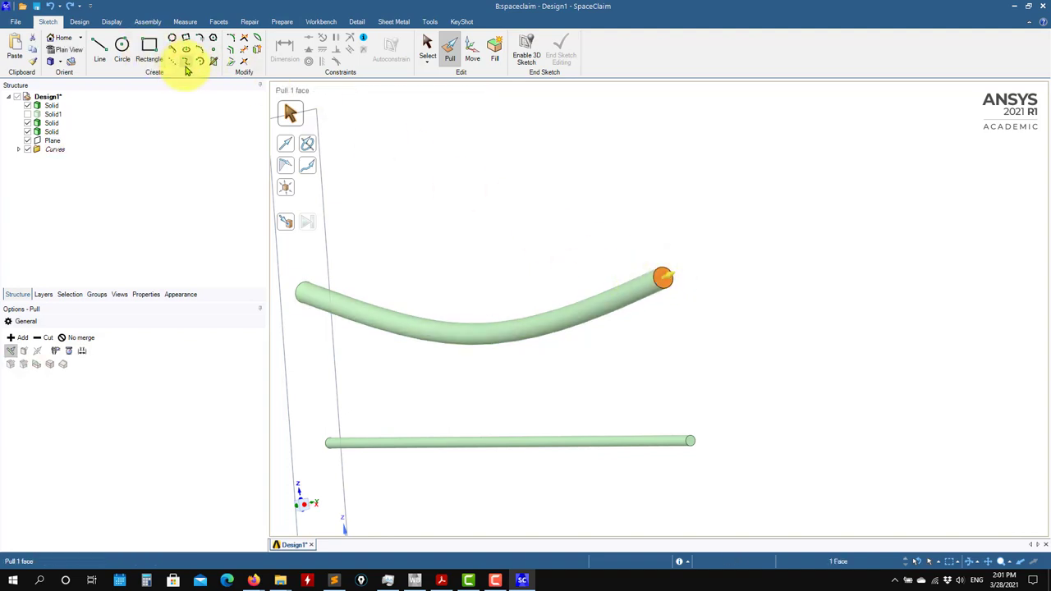
{"action": "left_click", "coordinate": [82, 23]}
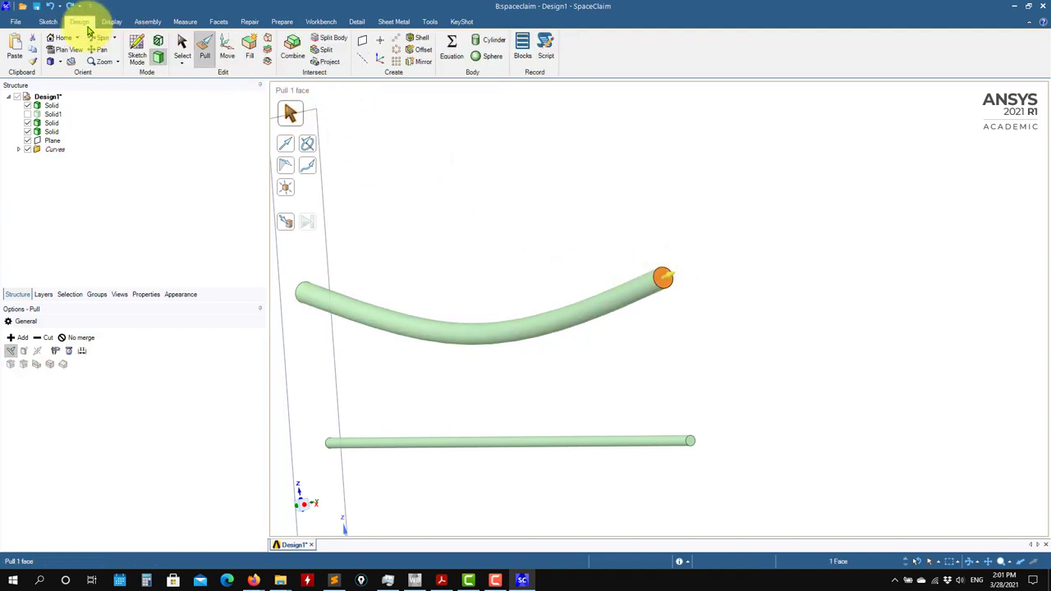
{"action": "left_click", "coordinate": [362, 41]}
Pull the curved solid's far end face outward past the new plane to add a long straight extension.
{"action": "left_click", "coordinate": [664, 282]}
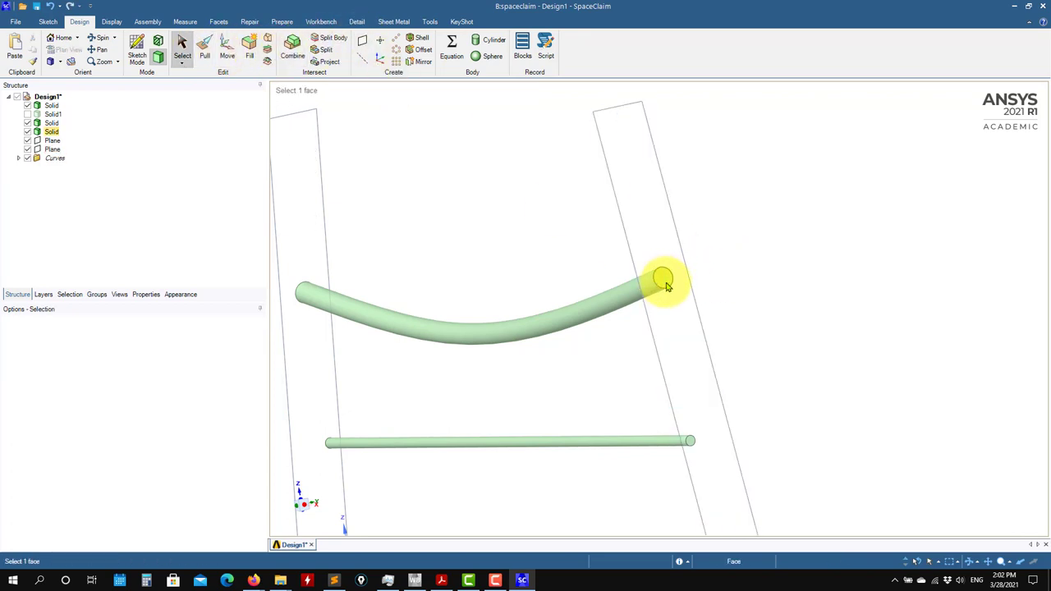
{"action": "left_click", "coordinate": [219, 106]}
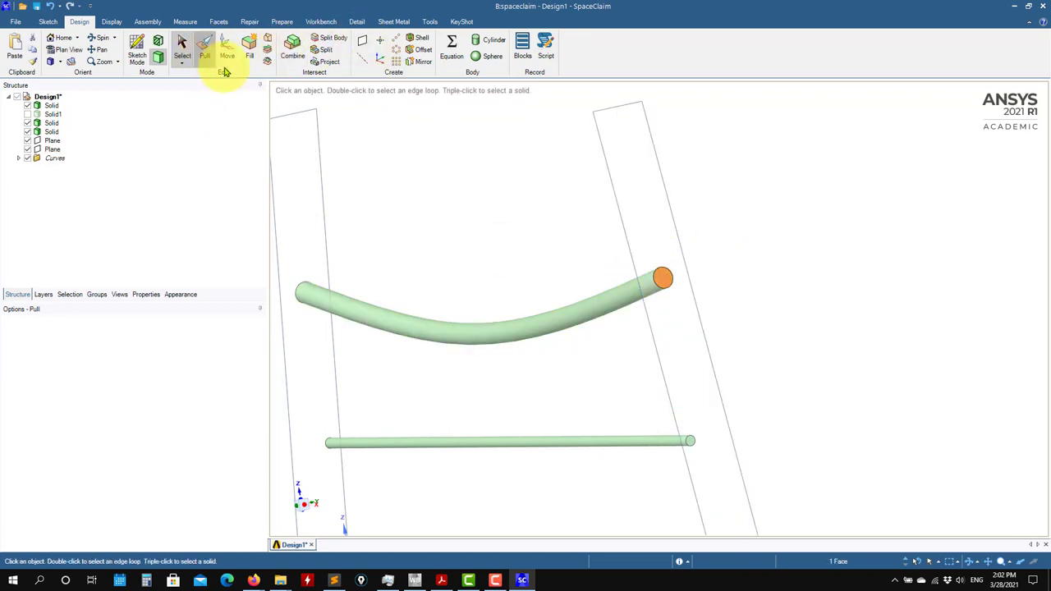
{"action": "left_click", "coordinate": [664, 279]}
{"action": "left_click_drag", "start_coordinate": [665, 280], "coordinate": [987, 158]}
{"action": "middle_click_drag", "start_coordinate": [856, 356], "coordinate": [784, 353]}
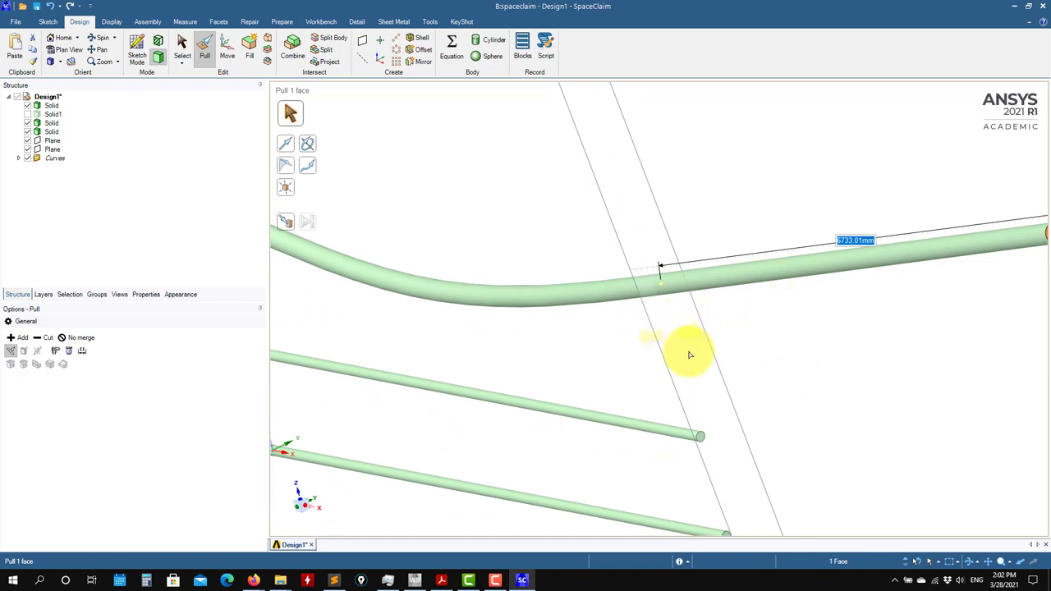
Split the extended curved solid with the plane where the curve meets the straight extension.
{"action": "left_click", "coordinate": [328, 38]}
{"action": "left_click", "coordinate": [759, 278]}
{"action": "left_click", "coordinate": [758, 278]}
{"action": "left_click", "coordinate": [670, 340]}
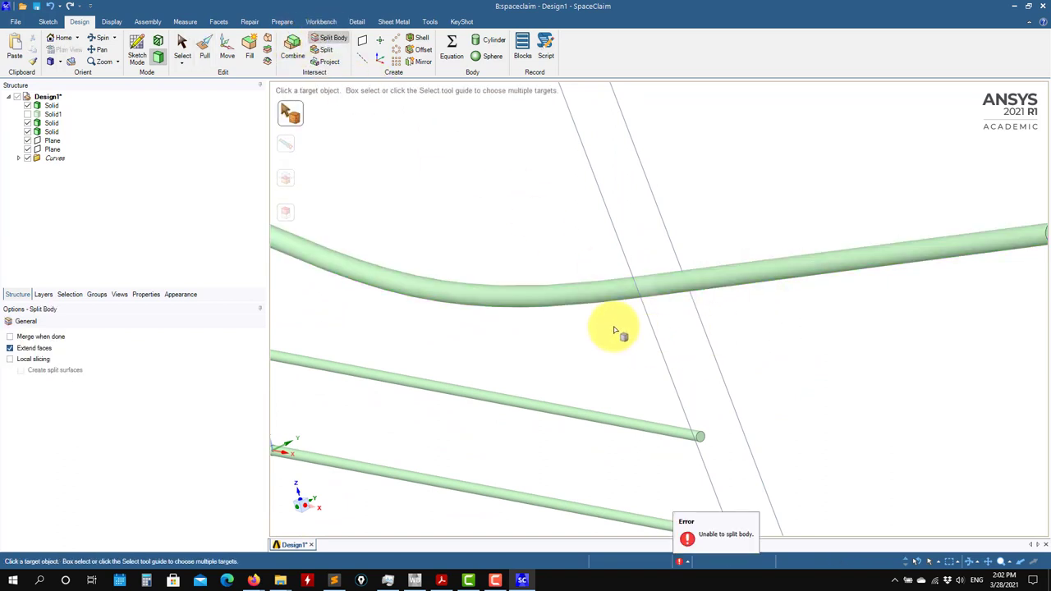
{"action": "left_click", "coordinate": [499, 289]}
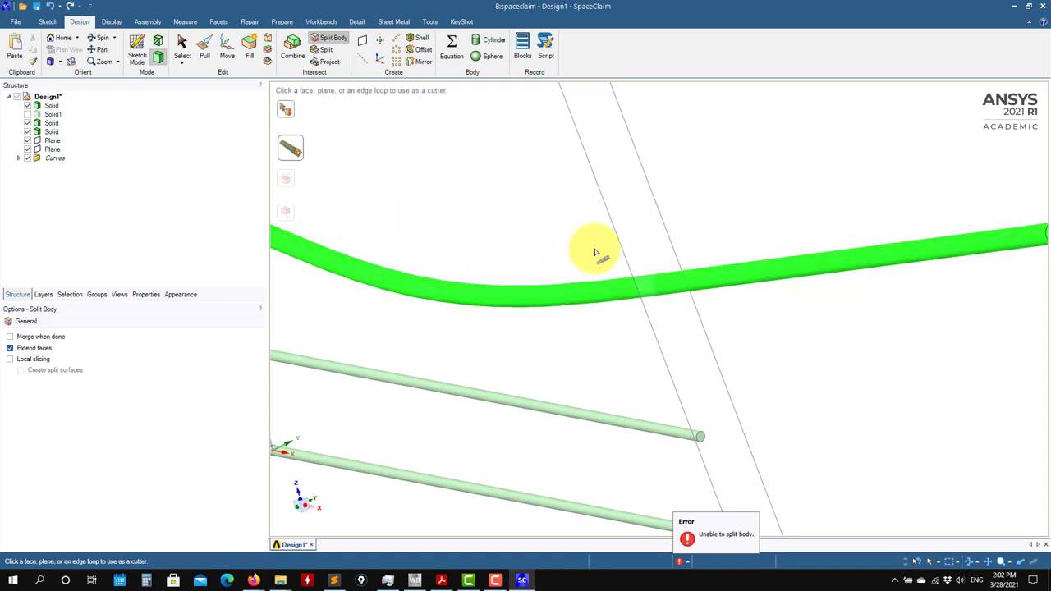
{"action": "left_click", "coordinate": [627, 267]}
{"action": "key", "text": "Escape"}
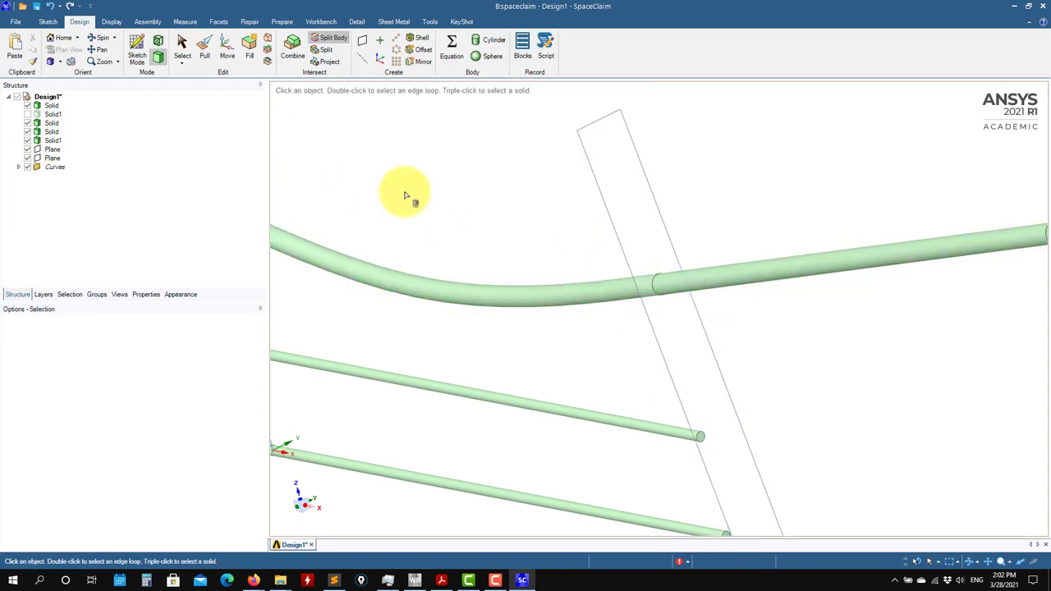
Hide the other solids so that only the straight piece split from the curved solid is shown.
{"action": "left_click", "coordinate": [555, 296]}
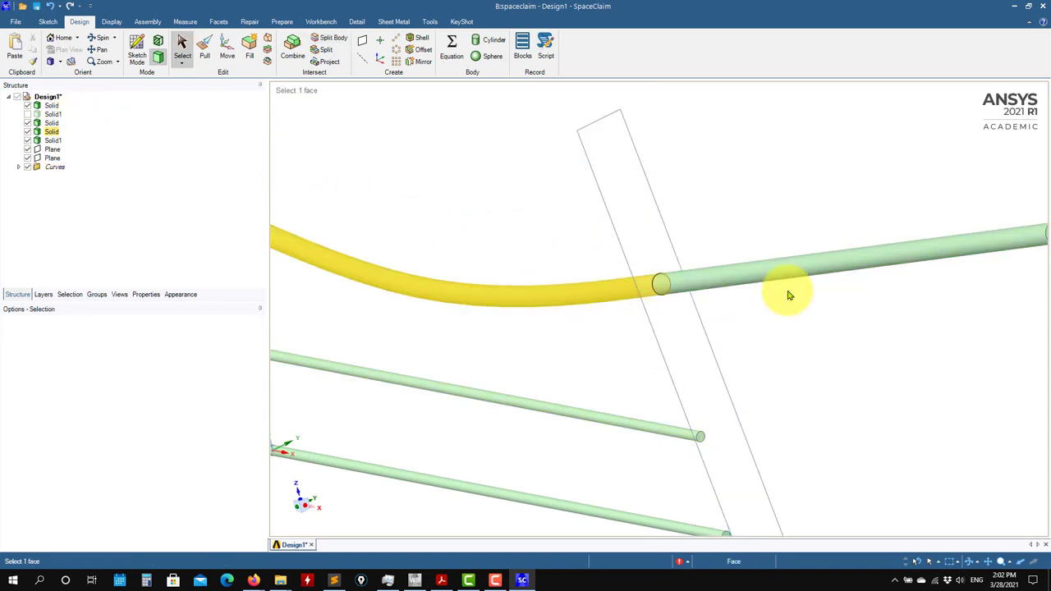
{"action": "left_click", "coordinate": [38, 142]}
{"action": "left_click", "coordinate": [29, 132]}
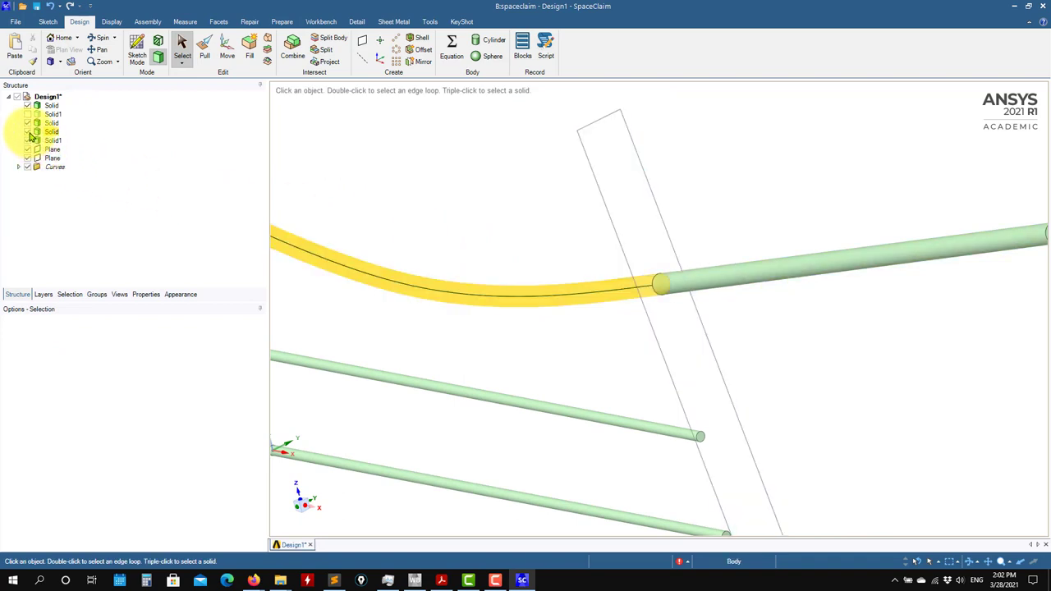
{"action": "left_click", "coordinate": [29, 123]}
{"action": "left_click", "coordinate": [29, 105]}
Sketch a small circle centred on the split end face of the straight piece.
{"action": "middle_click_drag", "start_coordinate": [675, 388], "coordinate": [638, 351]}
{"action": "scroll", "coordinate": [638, 351], "scroll_direction": "up", "scroll_amount": 5}
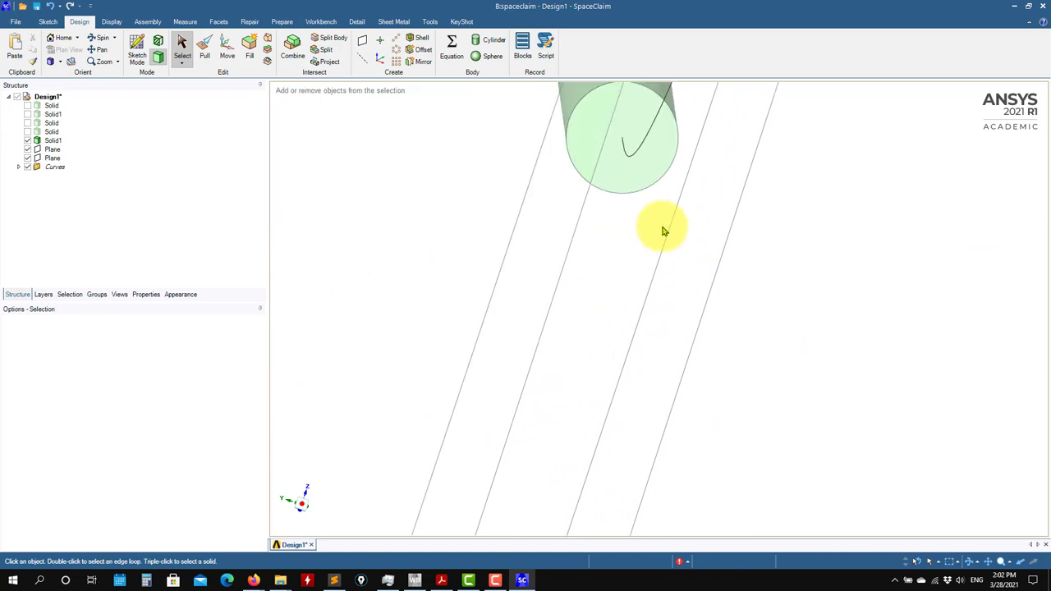
{"action": "left_click", "coordinate": [624, 294]}
{"action": "left_click", "coordinate": [137, 45]}
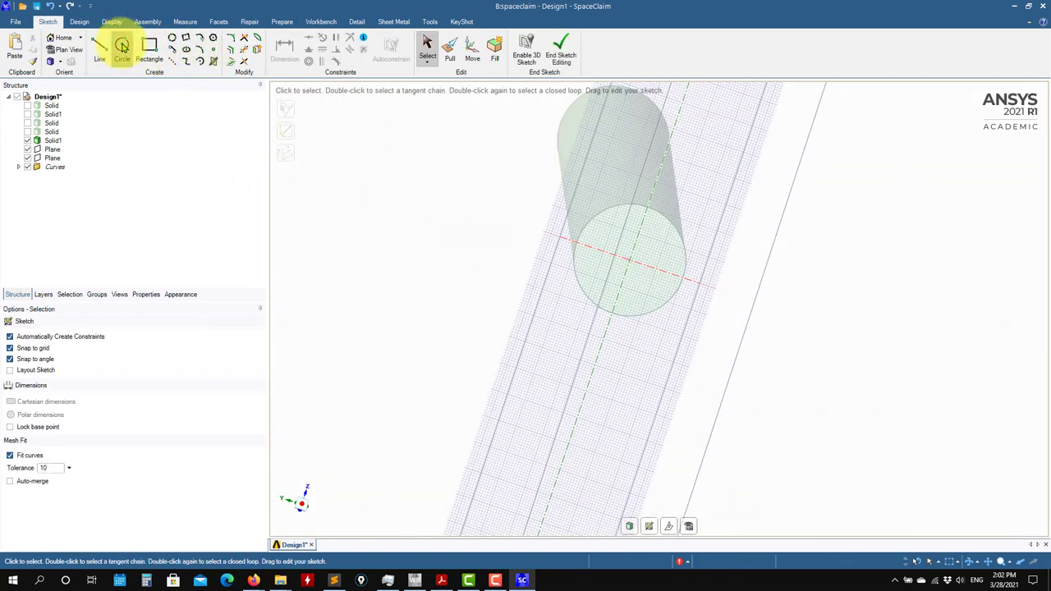
{"action": "left_click", "coordinate": [641, 247]}
Cut a hole through the straight piece by pulling the inner circular face up to the opposite end face.
{"action": "key", "text": "p"}
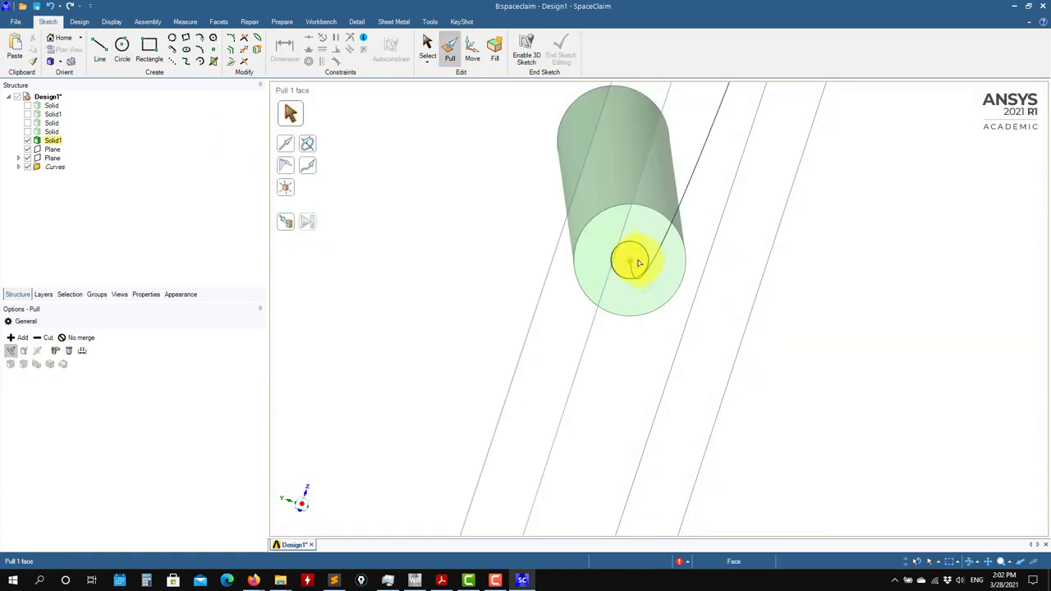
{"action": "key", "text": "s"}
{"action": "left_click", "coordinate": [629, 260]}
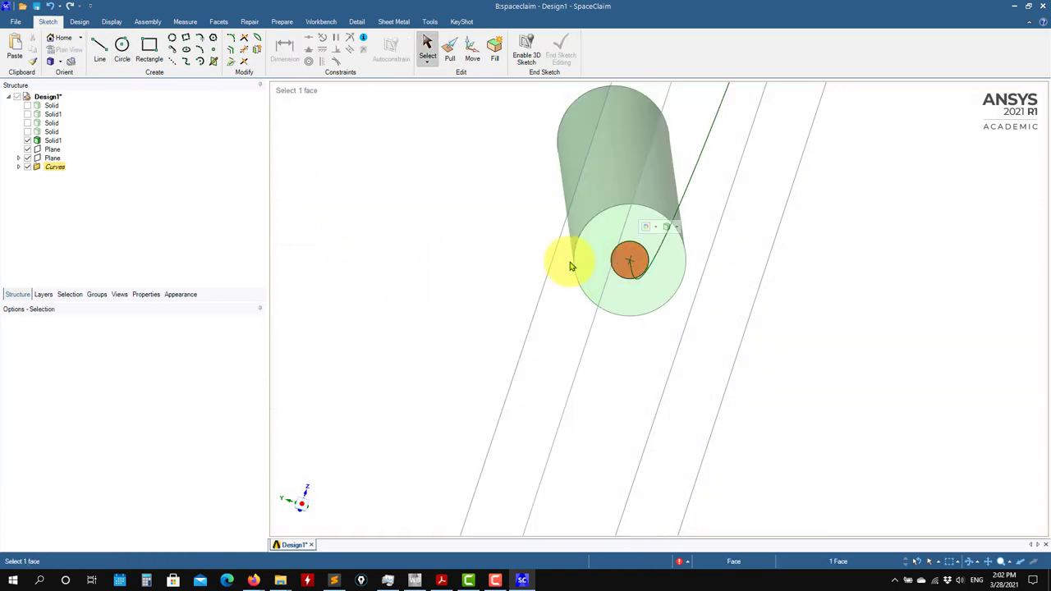
{"action": "left_click", "coordinate": [79, 21]}
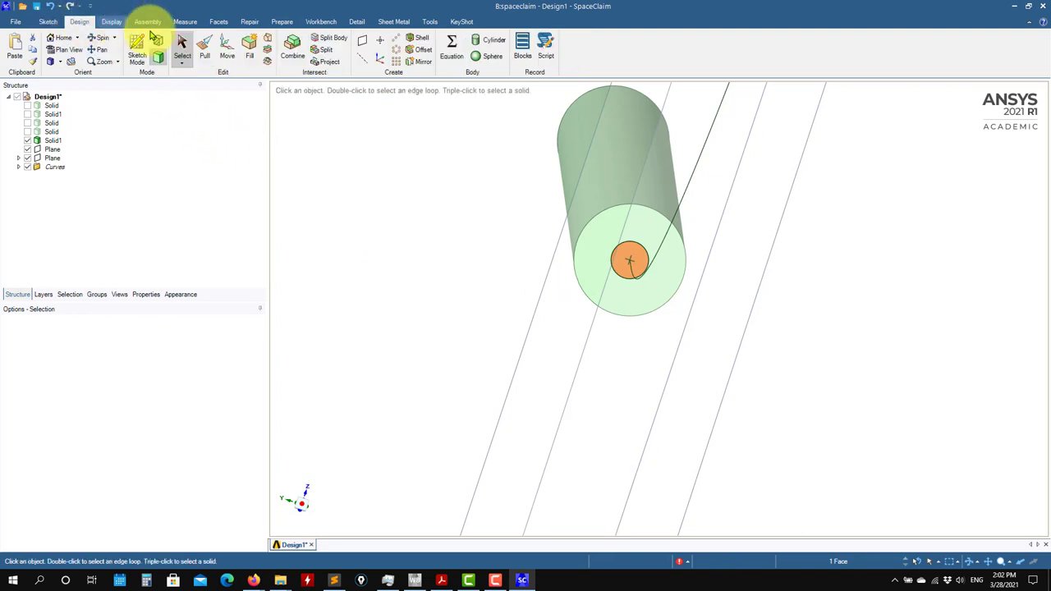
{"action": "left_click", "coordinate": [204, 49]}
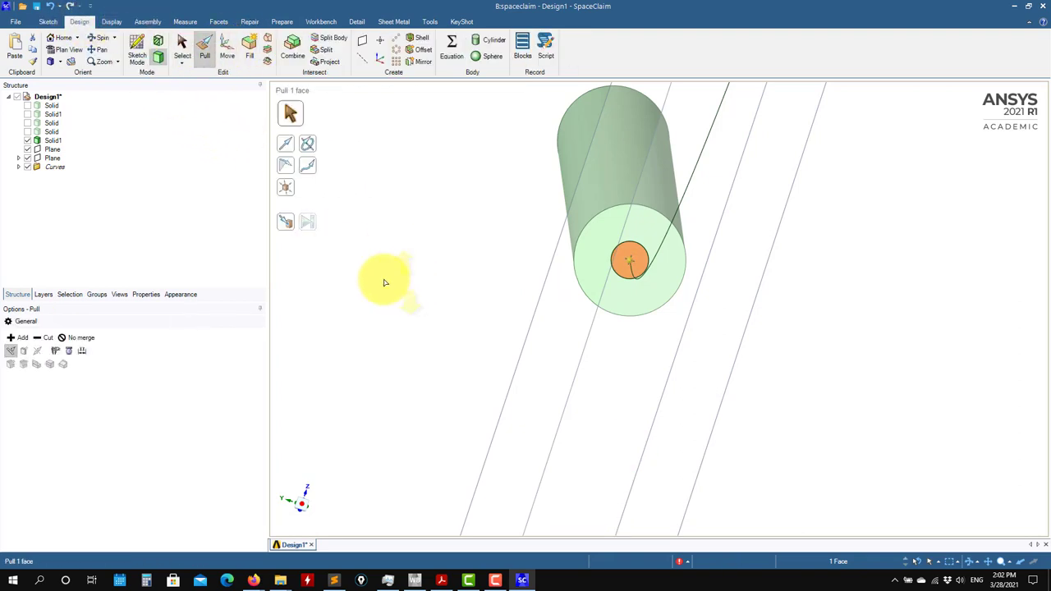
{"action": "left_click", "coordinate": [285, 221]}
{"action": "middle_click_drag", "start_coordinate": [446, 312], "coordinate": [797, 419]}
{"action": "left_click", "coordinate": [398, 270]}
{"action": "key", "text": "Escape"}
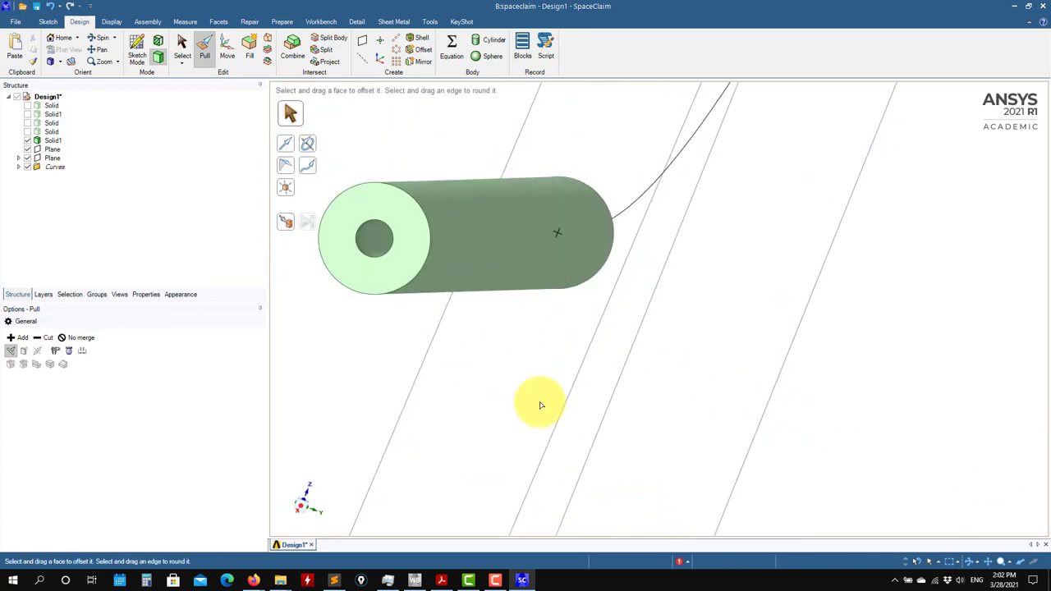
{"action": "key", "text": "Escape"}
Hide the bored straight piece, show the first straight solid instead, and orient the model to the front XZ view.
{"action": "middle_click_drag", "start_coordinate": [603, 387], "coordinate": [627, 387]}
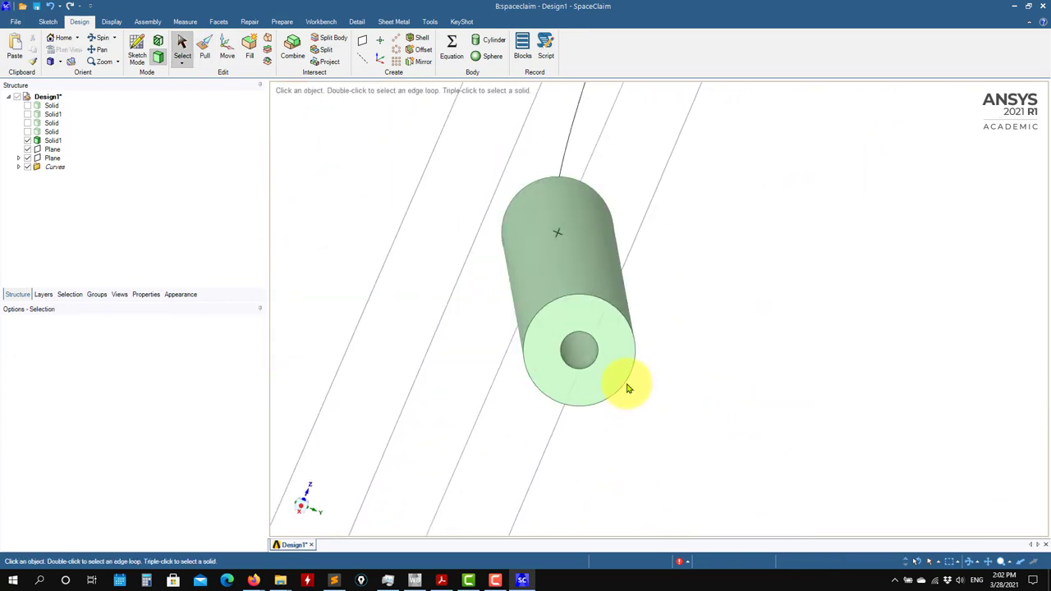
{"action": "scroll", "coordinate": [406, 252], "scroll_direction": "down", "scroll_amount": 5}
{"action": "middle_click_drag", "start_coordinate": [518, 328], "coordinate": [1009, 349]}
{"action": "scroll", "coordinate": [586, 328], "scroll_direction": "up", "scroll_amount": 3}
{"action": "scroll", "coordinate": [588, 328], "scroll_direction": "down", "scroll_amount": 6}
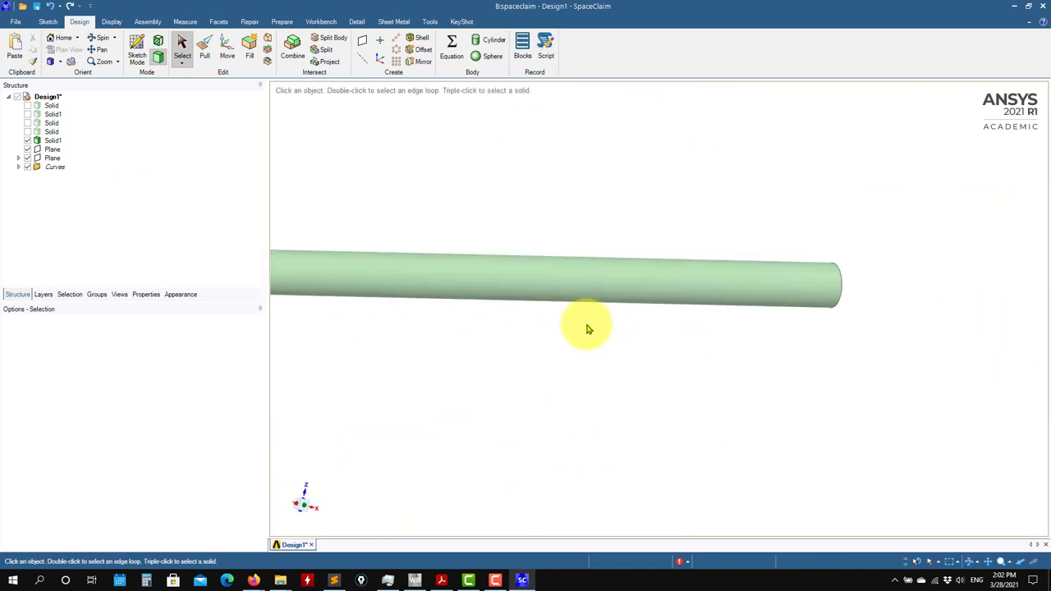
{"action": "middle_click_drag", "start_coordinate": [516, 377], "coordinate": [807, 395], "text": "shift"}
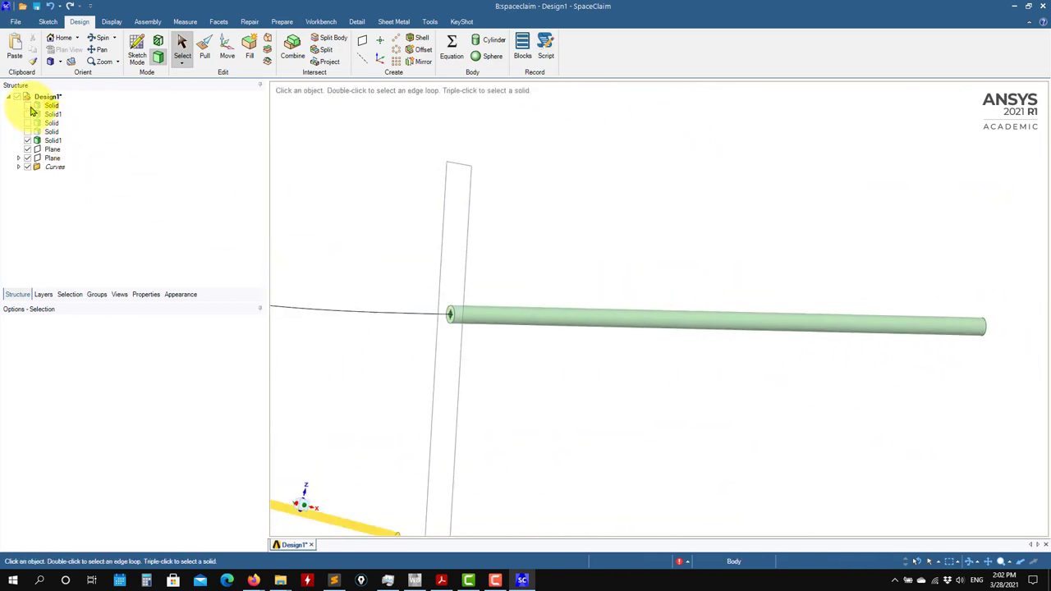
{"action": "left_click", "coordinate": [28, 141]}
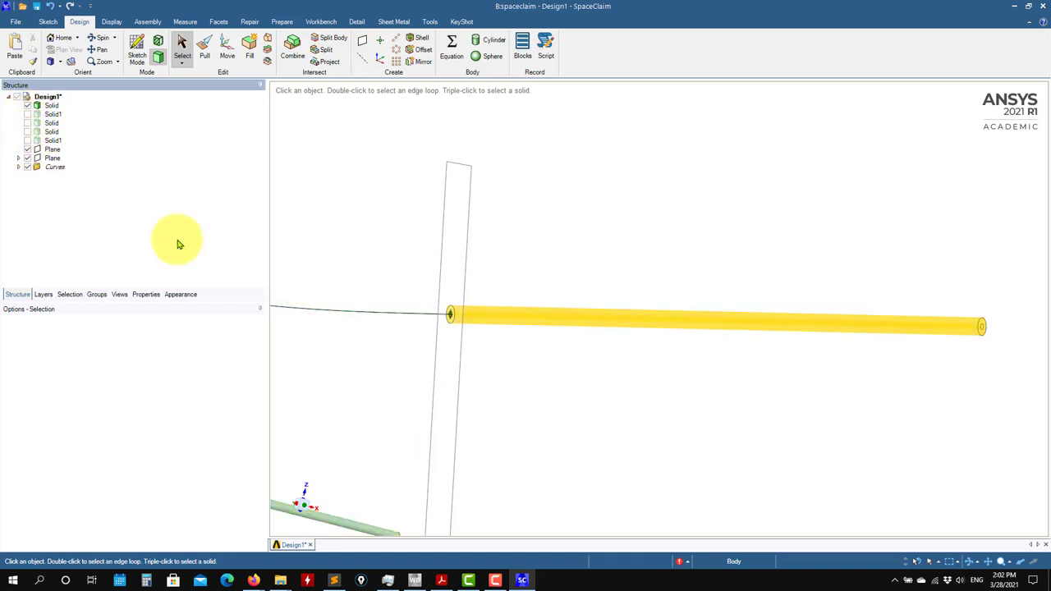
{"action": "scroll", "coordinate": [492, 361], "scroll_direction": "down", "scroll_amount": 4}
{"action": "middle_click_drag", "start_coordinate": [538, 380], "coordinate": [304, 507], "text": "shift"}
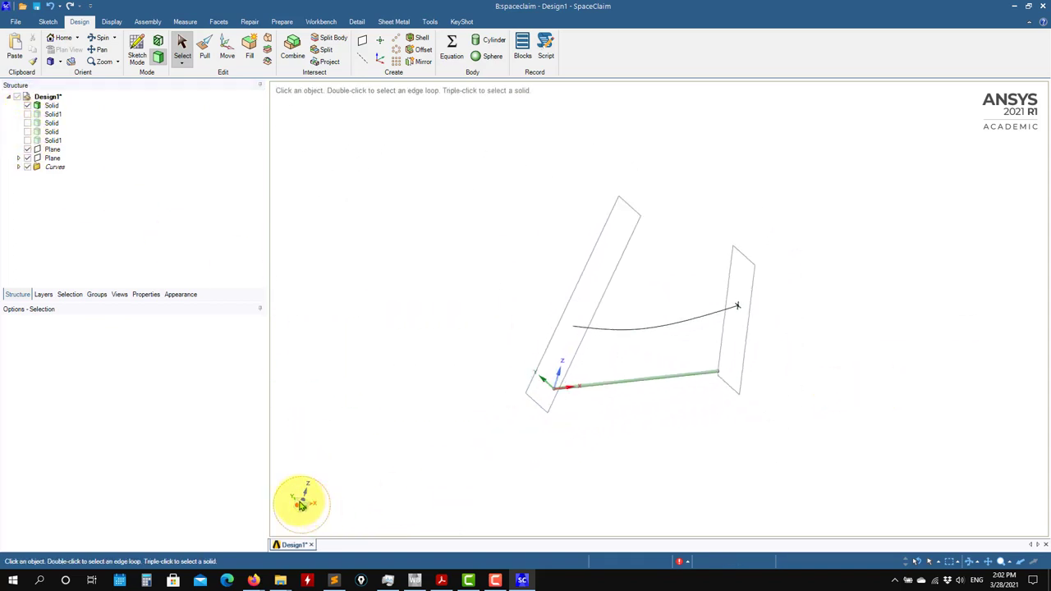
{"action": "left_click", "coordinate": [308, 510]}
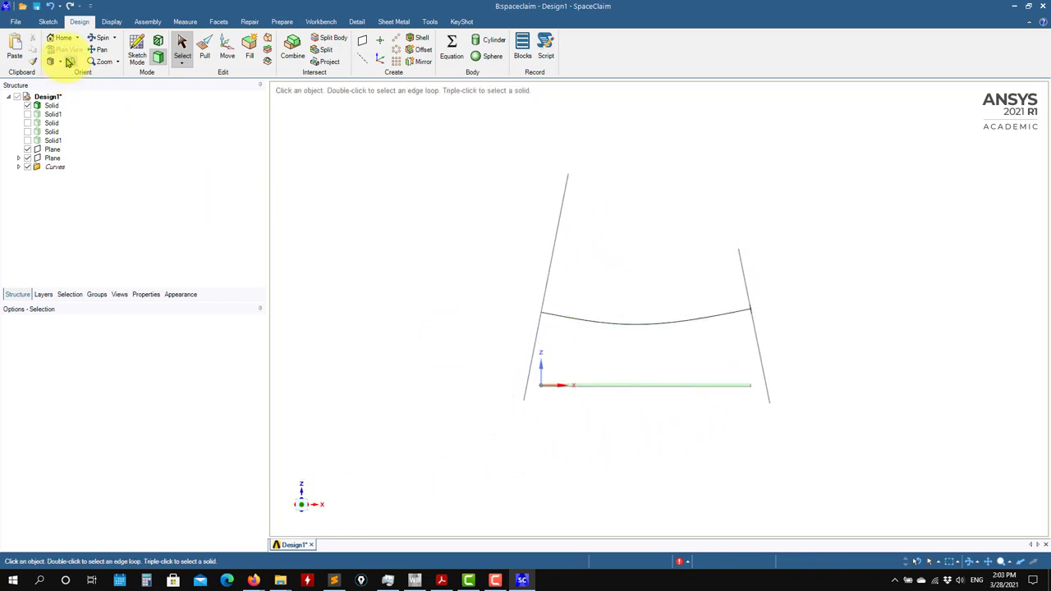
{"action": "left_click", "coordinate": [54, 25]}
{"action": "left_click", "coordinate": [86, 25]}
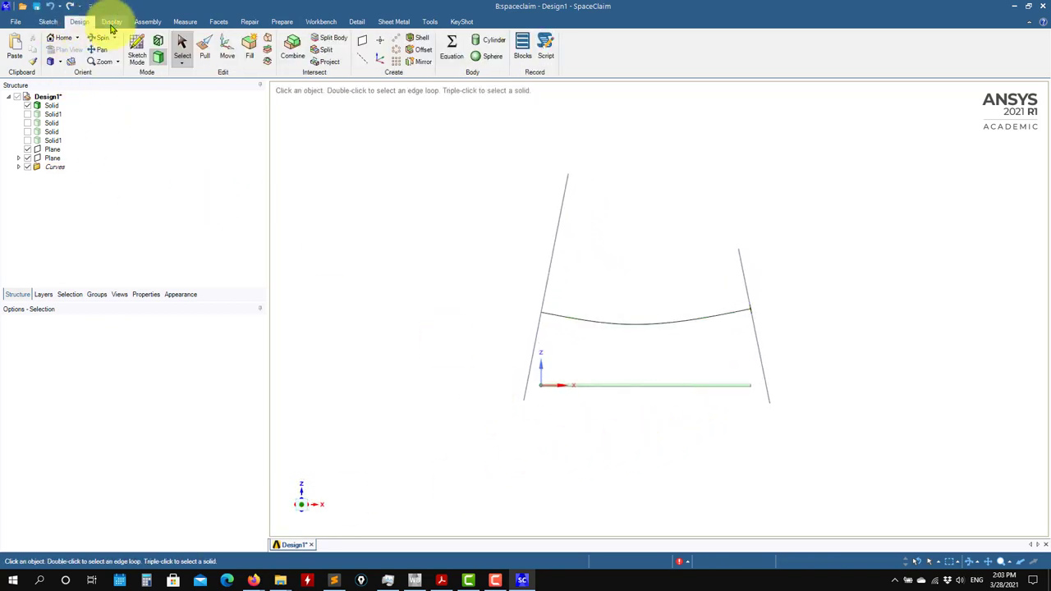
{"action": "left_click", "coordinate": [112, 27]}
{"action": "left_click", "coordinate": [112, 23]}
{"action": "left_click", "coordinate": [148, 23]}
{"action": "left_click", "coordinate": [185, 23]}
{"action": "left_click", "coordinate": [218, 23]}
{"action": "left_click", "coordinate": [250, 23]}
{"action": "left_click", "coordinate": [281, 23]}
{"action": "left_click", "coordinate": [322, 23]}
{"action": "left_click", "coordinate": [393, 21]}
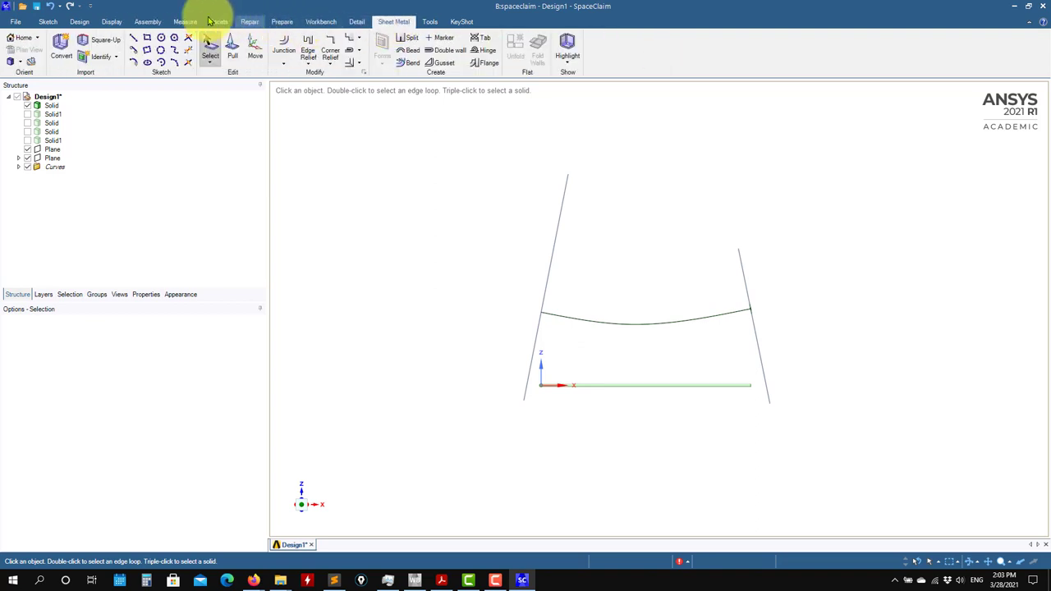
{"action": "left_click", "coordinate": [49, 23]}
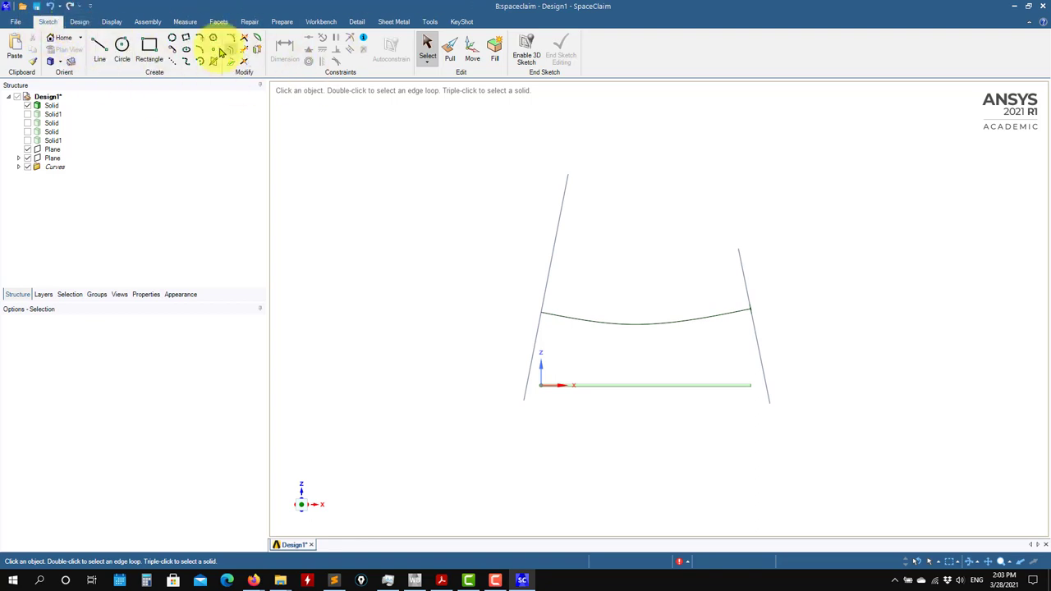
{"action": "left_click", "coordinate": [78, 23]}
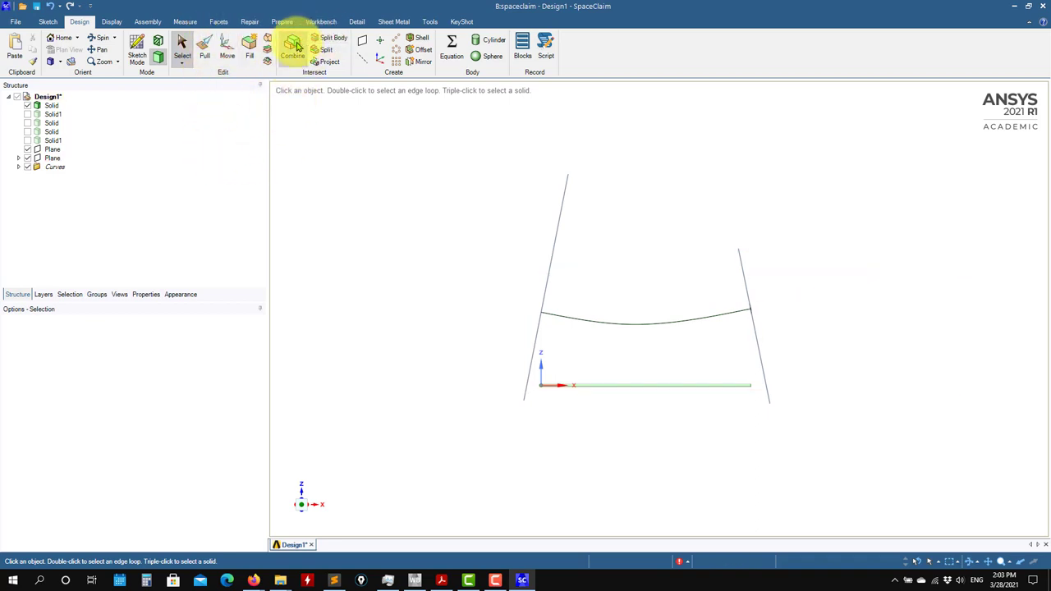
Show all the hidden solids again.
{"action": "scroll", "coordinate": [699, 347], "scroll_direction": "up", "scroll_amount": 5}
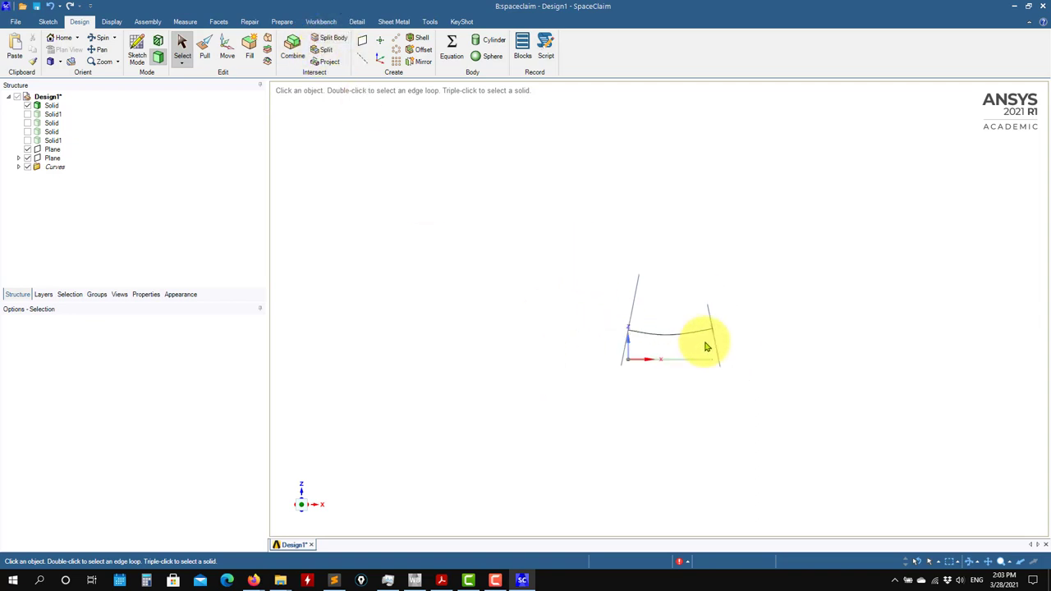
{"action": "middle_click_drag", "start_coordinate": [744, 349], "coordinate": [916, 323], "text": "ctrl"}
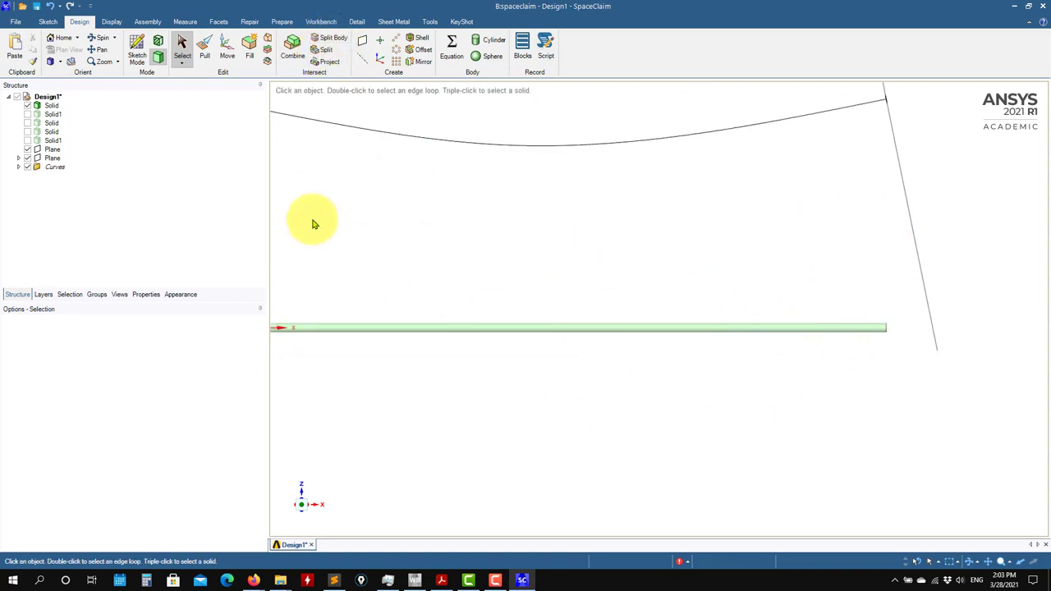
{"action": "left_click", "coordinate": [27, 122]}
{"action": "left_click", "coordinate": [27, 131]}
{"action": "left_click", "coordinate": [27, 141]}
{"action": "scroll", "coordinate": [539, 342], "scroll_direction": "down", "scroll_amount": 4}
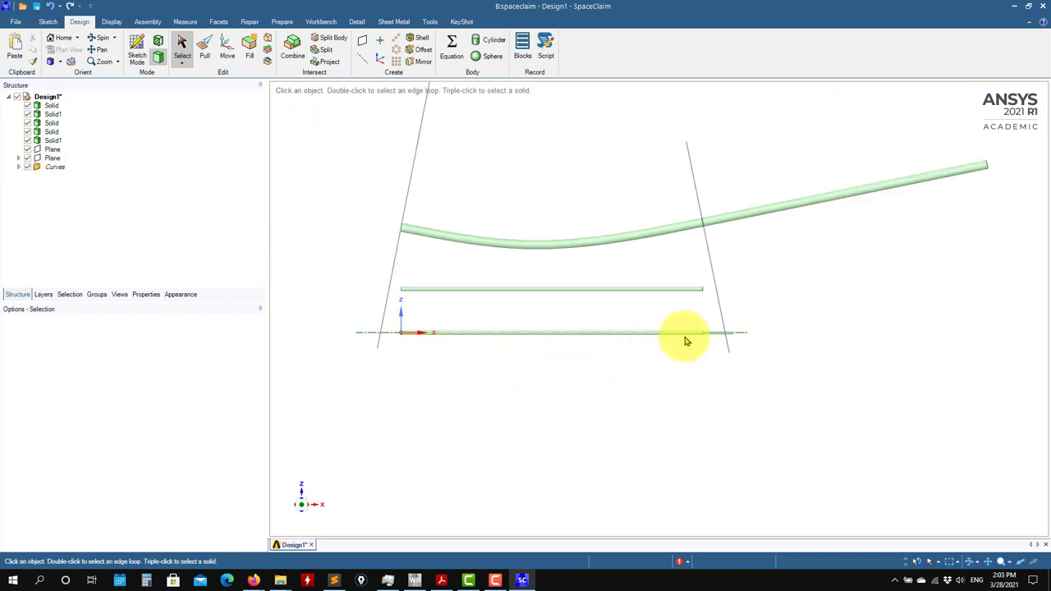
{"action": "left_click", "coordinate": [53, 141]}
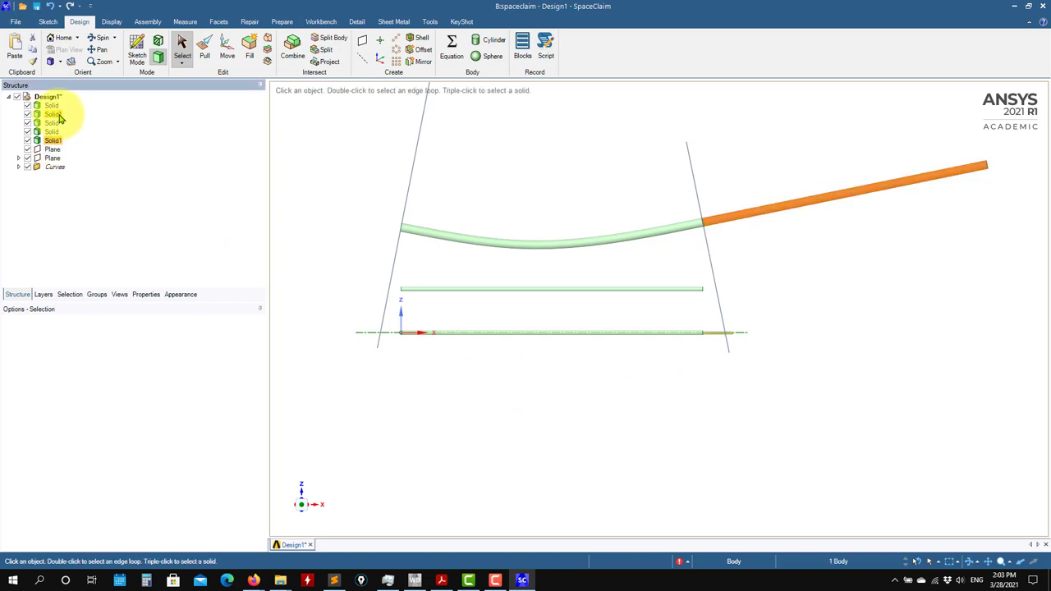
{"action": "left_click", "coordinate": [56, 119], "text": "shift"}
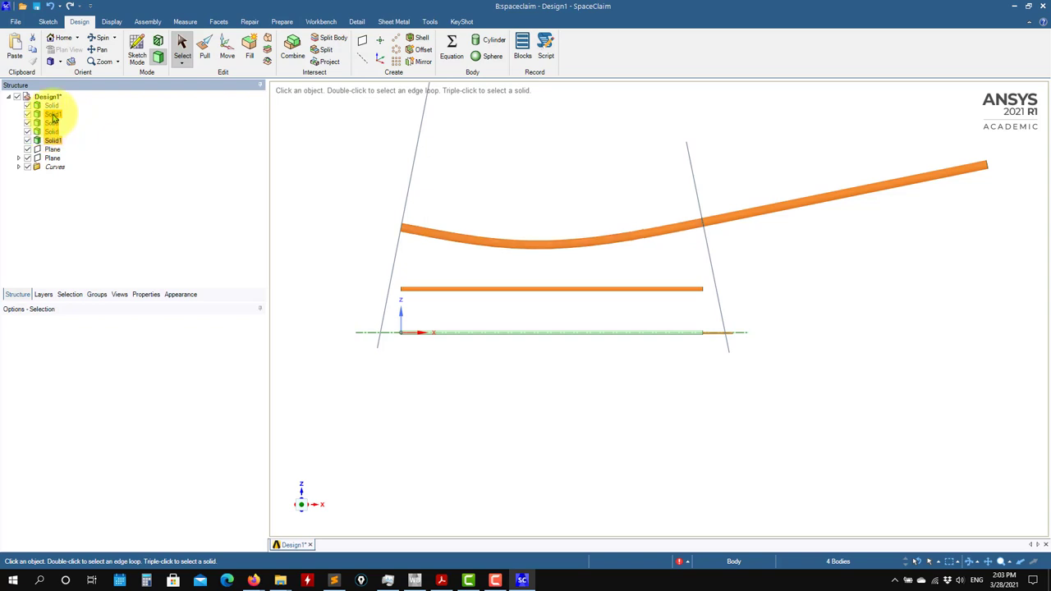
{"action": "right_click", "coordinate": [52, 115]}
{"action": "left_click", "coordinate": [28, 115]}
{"action": "left_click", "coordinate": [28, 131]}
{"action": "left_click", "coordinate": [29, 123]}
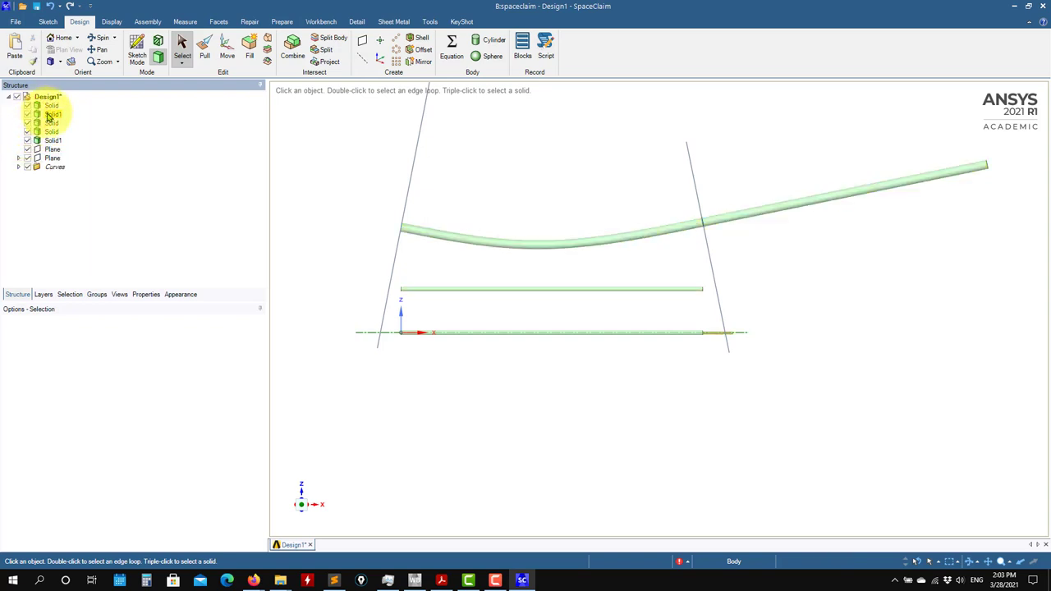
Suppress for physics the four solids listed below the first straight solid, and hide all four.
{"action": "left_click", "coordinate": [51, 116]}
{"action": "left_click", "coordinate": [56, 143], "text": "shift"}
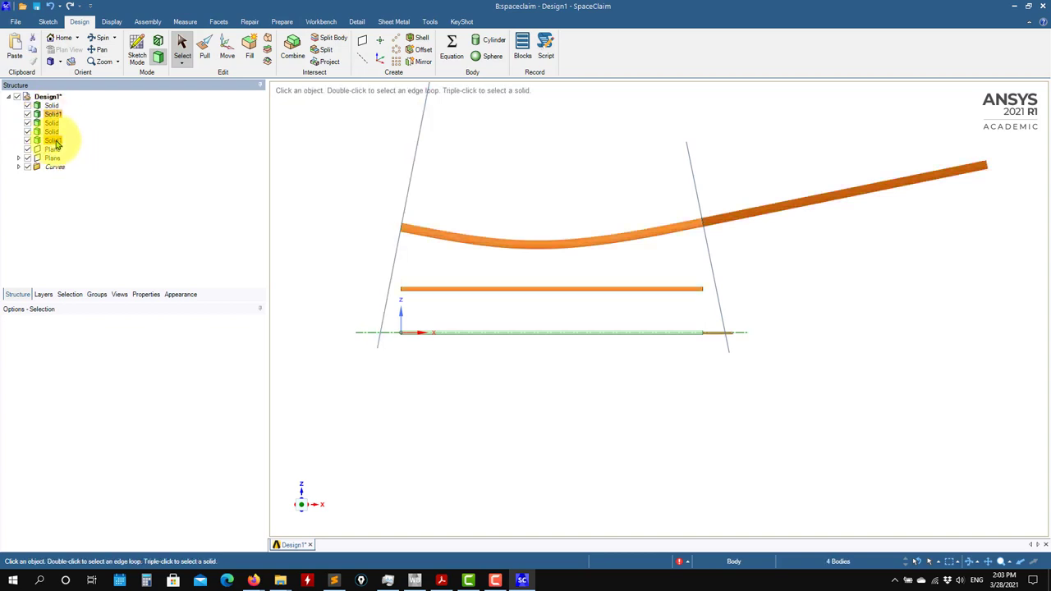
{"action": "right_click", "coordinate": [56, 142]}
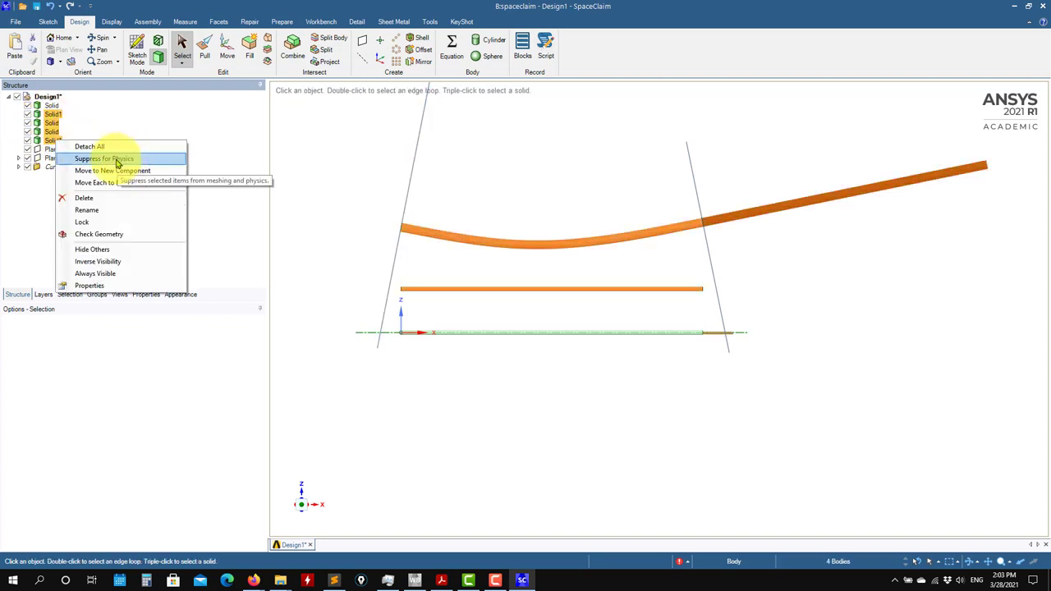
{"action": "left_click", "coordinate": [116, 161]}
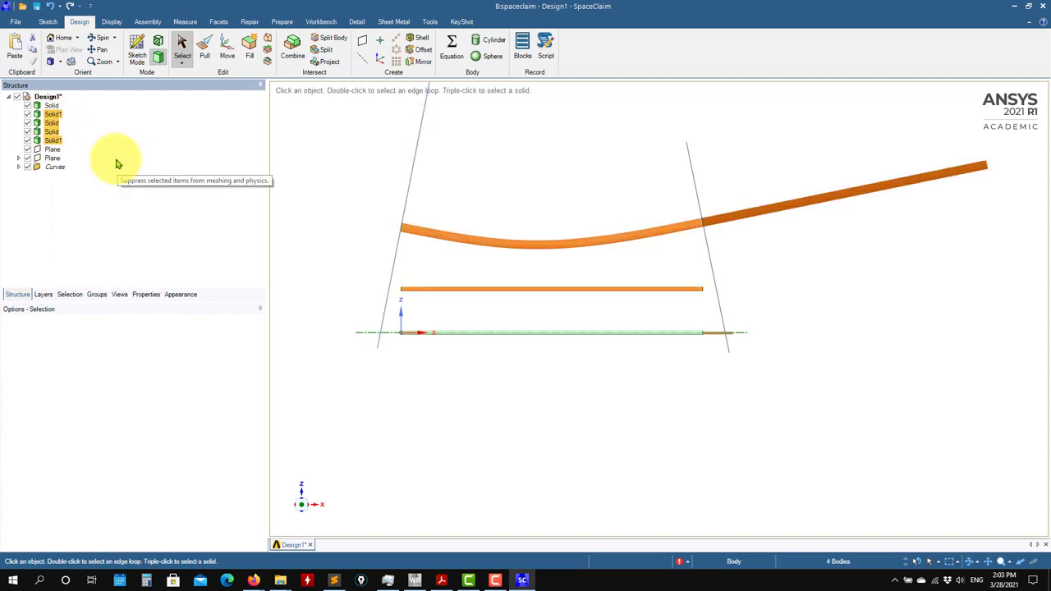
{"action": "left_click", "coordinate": [27, 122]}
{"action": "left_click", "coordinate": [27, 141]}
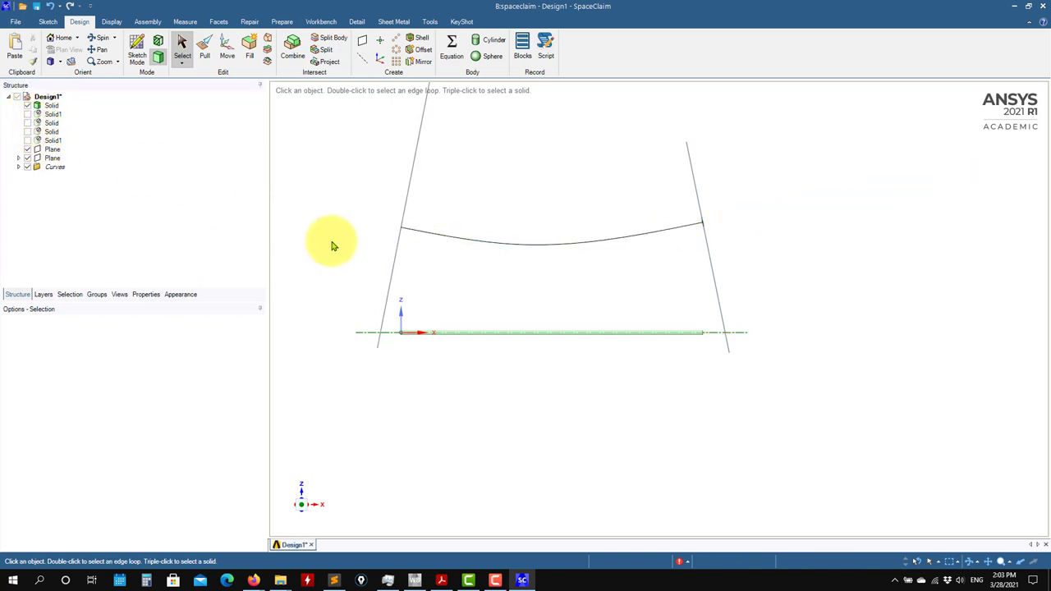
Hide both planes and the curves, and turn the remaining straight solid to an angled 3D view.
{"action": "scroll", "coordinate": [475, 371], "scroll_direction": "up", "scroll_amount": 3}
{"action": "scroll", "coordinate": [472, 371], "scroll_direction": "up", "scroll_amount": 1}
{"action": "middle_click_drag", "start_coordinate": [692, 358], "coordinate": [647, 377], "text": "ctrl"}
{"action": "middle_click_drag", "start_coordinate": [582, 367], "coordinate": [634, 376], "text": "ctrl"}
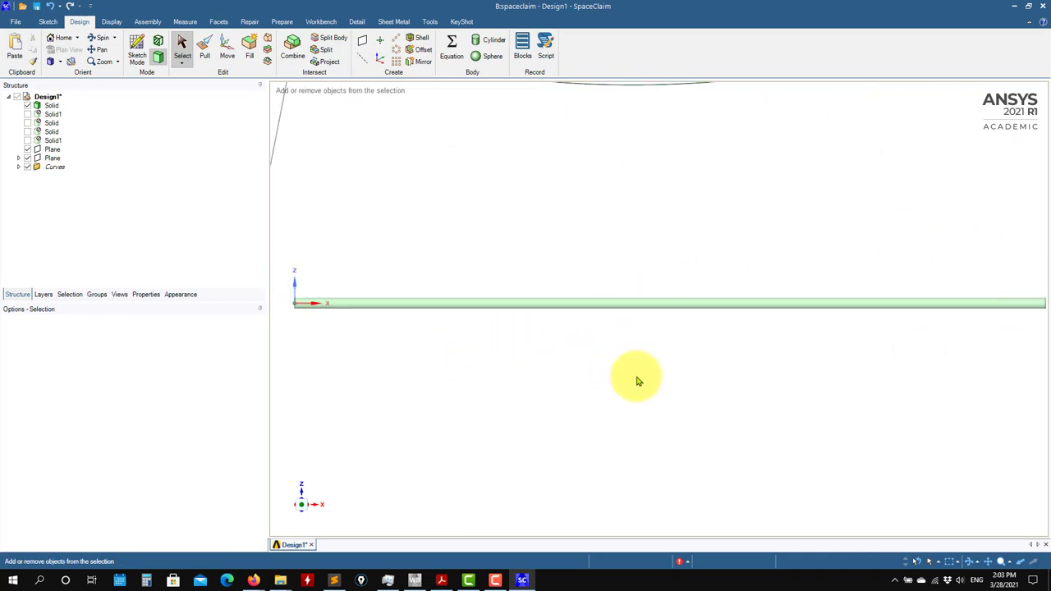
{"action": "scroll", "coordinate": [594, 375], "scroll_direction": "down", "scroll_amount": 4}
{"action": "middle_click_drag", "start_coordinate": [713, 389], "coordinate": [632, 418], "text": "ctrl"}
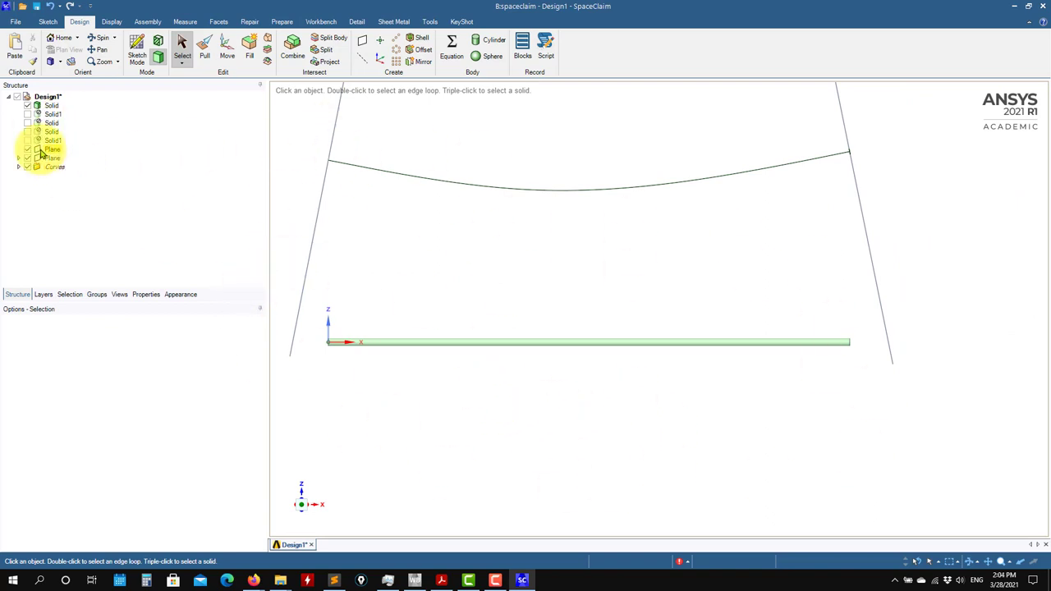
{"action": "left_click", "coordinate": [28, 149]}
{"action": "left_click", "coordinate": [27, 166]}
{"action": "middle_click_drag", "start_coordinate": [363, 324], "coordinate": [700, 468]}
{"action": "scroll", "coordinate": [678, 414], "scroll_direction": "up", "scroll_amount": 3}
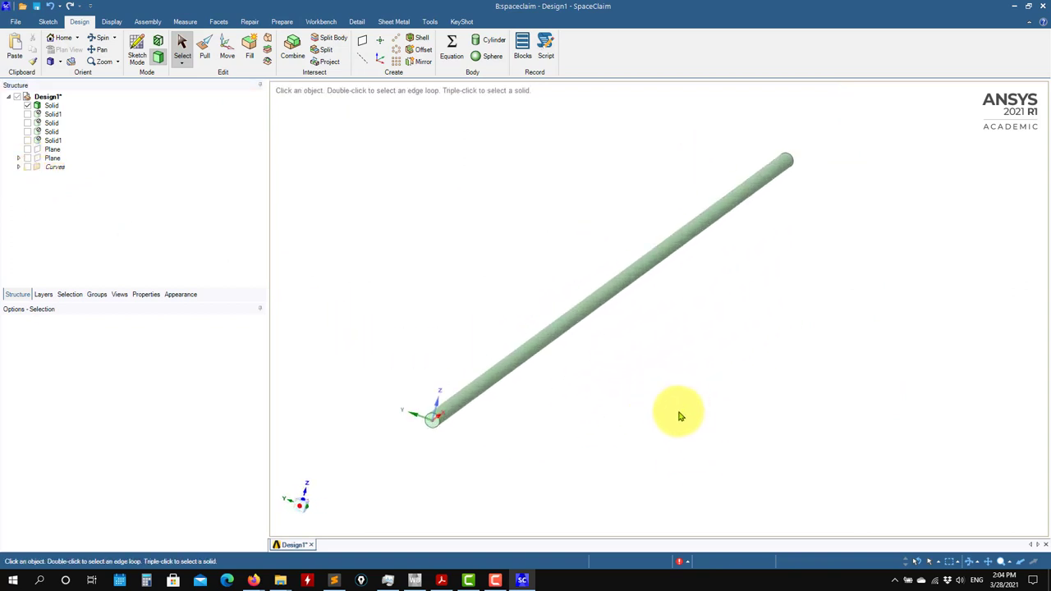
{"action": "middle_click_drag", "start_coordinate": [680, 318], "coordinate": [762, 384], "text": "ctrl"}
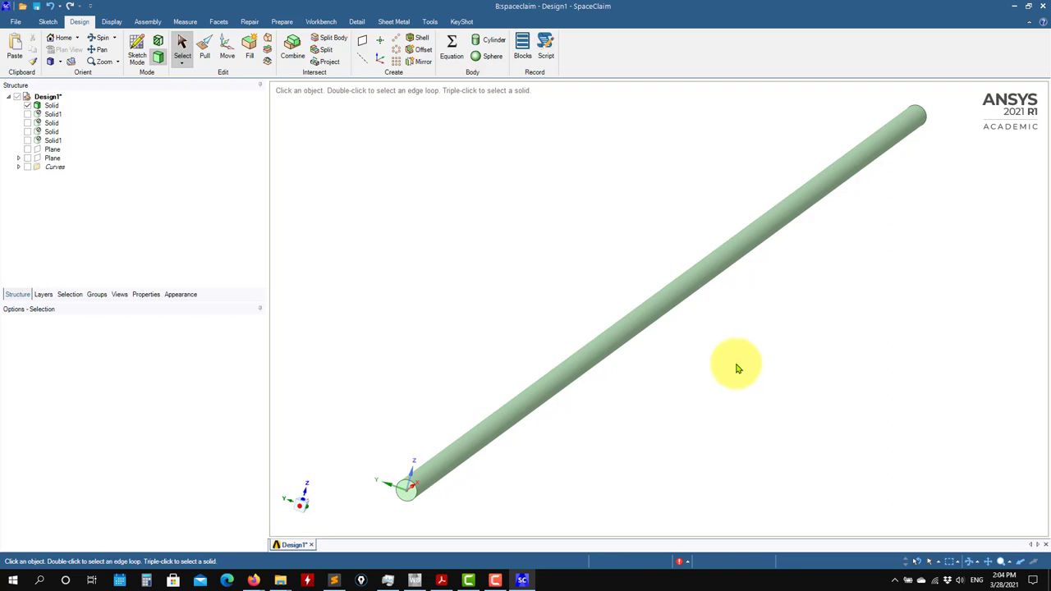
Close the geometry editor to return to Workbench, and save the test project.
{"action": "left_click", "coordinate": [1042, 7]}
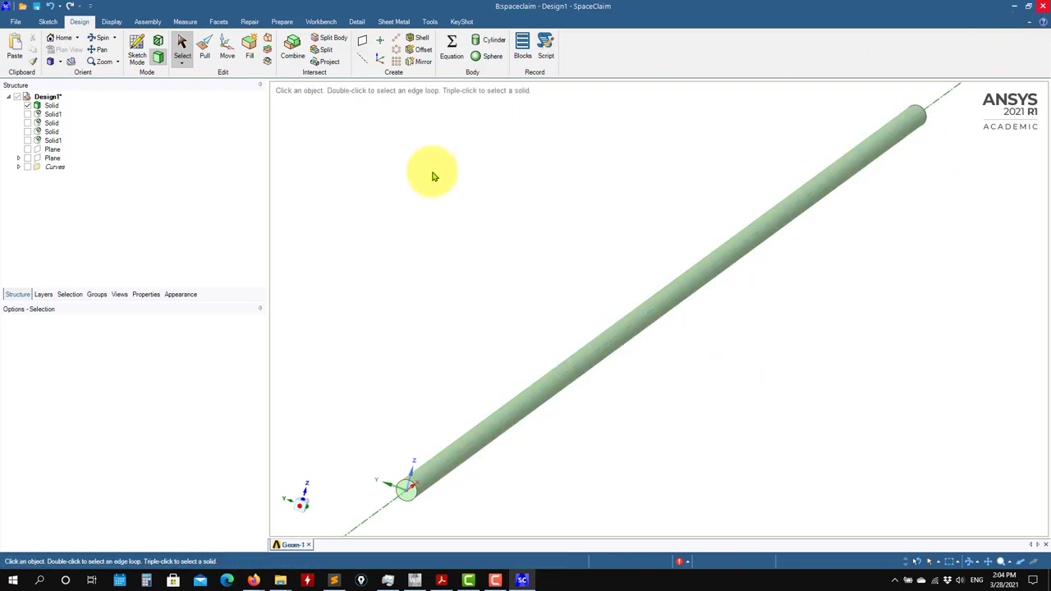
{"action": "key", "text": "alt+F4"}
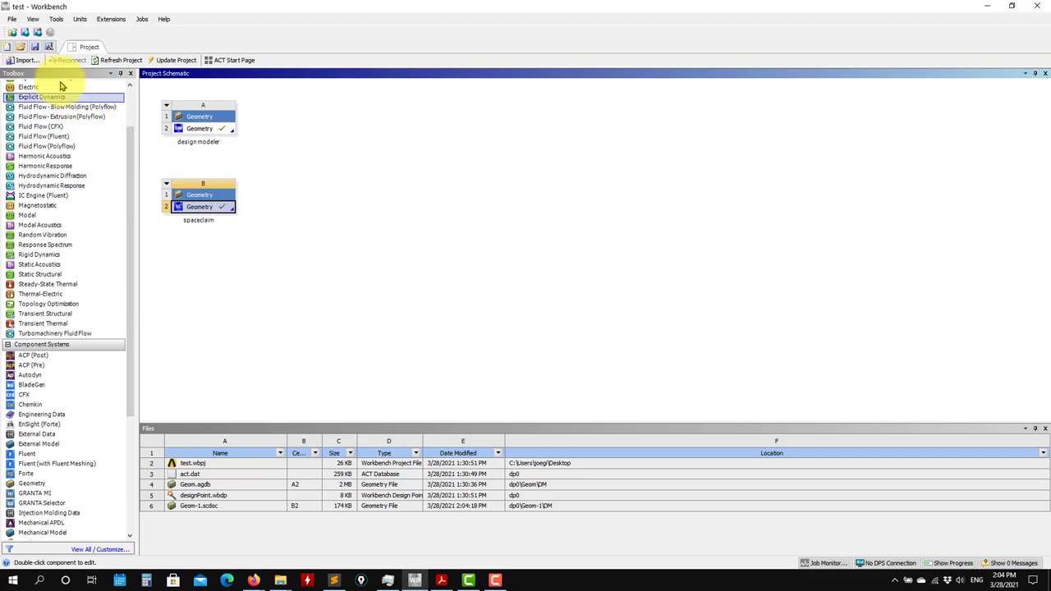
{"action": "left_click", "coordinate": [37, 32]}
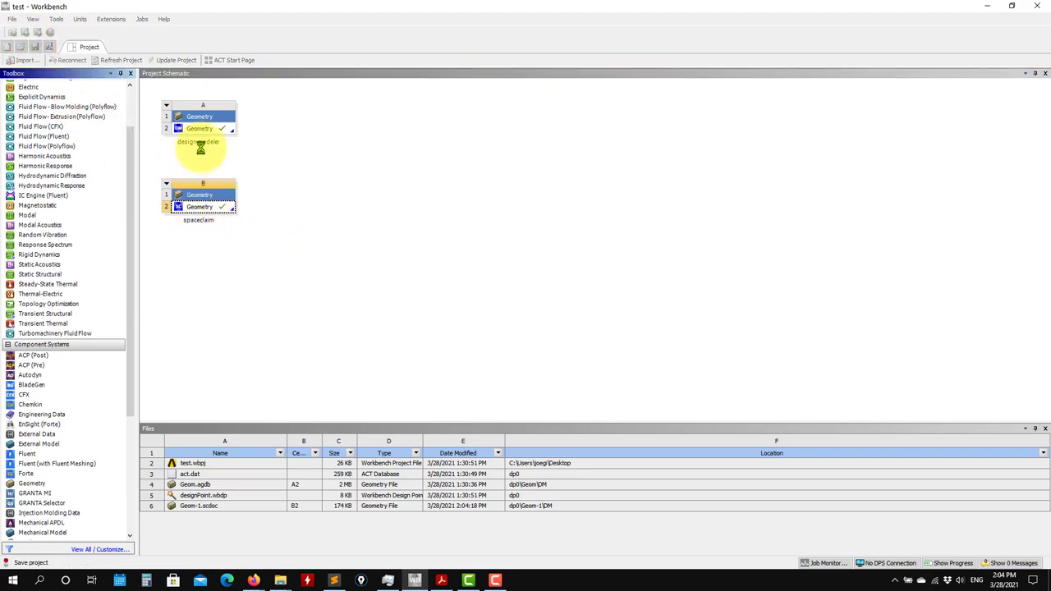